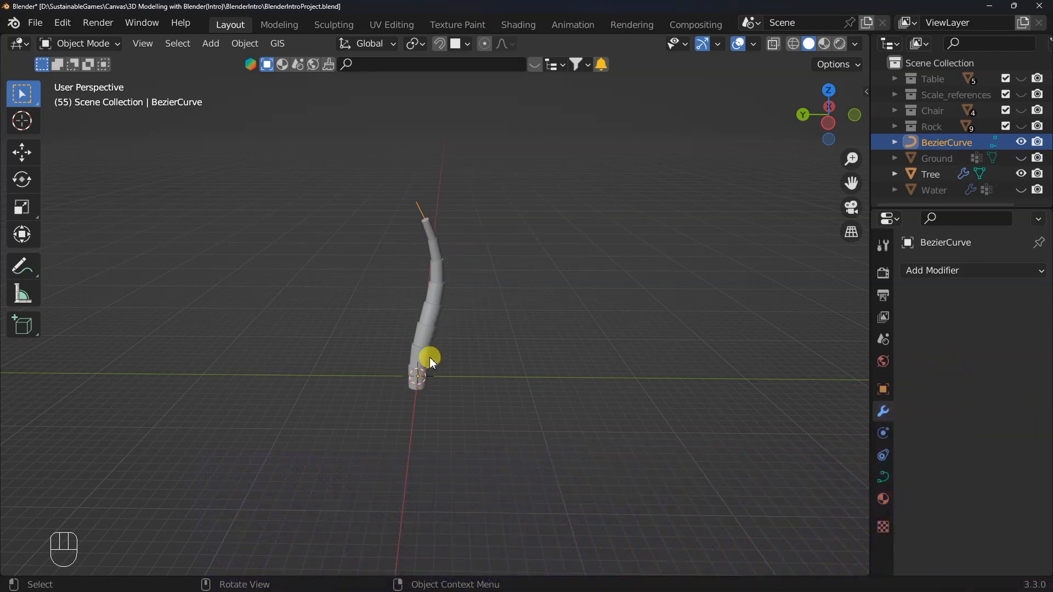
# Rename the BezierCurve object to TreeCurve in the scene collection
pyautogui.click(424, 216)
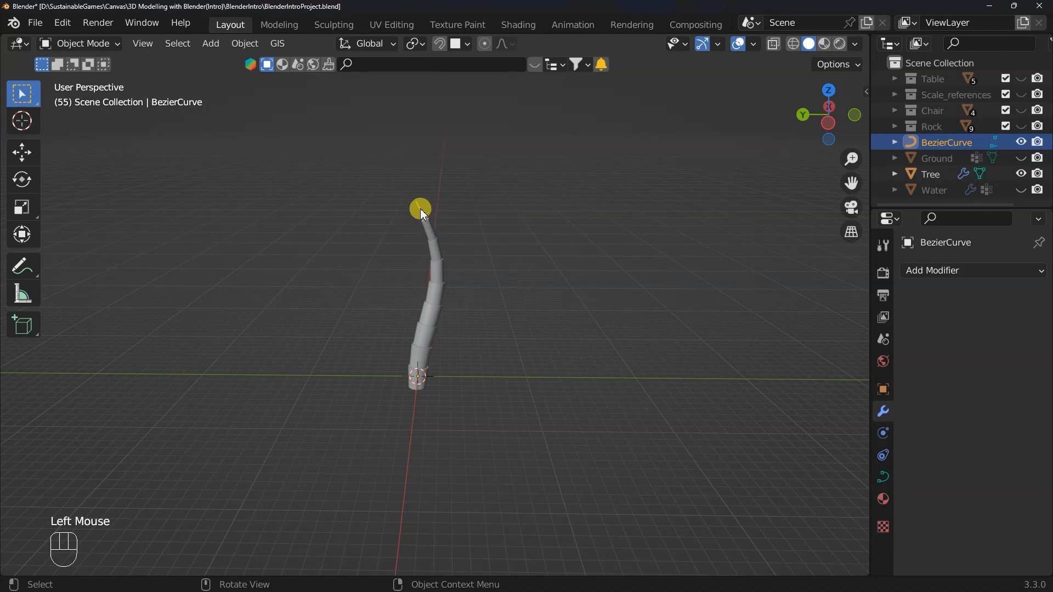
pyautogui.doubleClick(948, 142)
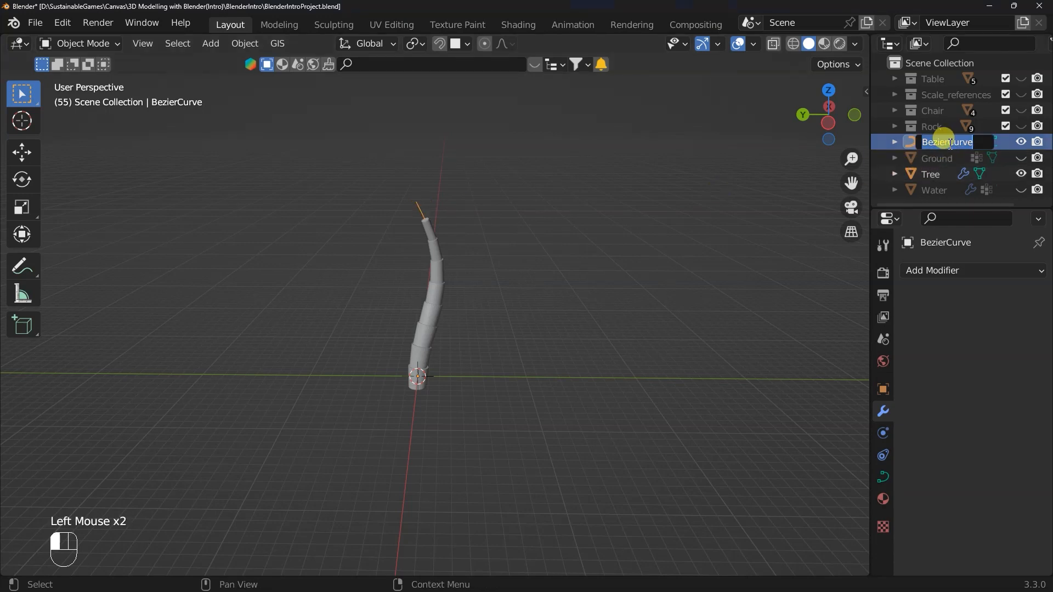
pyautogui.moveTo(947, 142); pyautogui.dragTo(905, 140)
pyautogui.write('Tr')
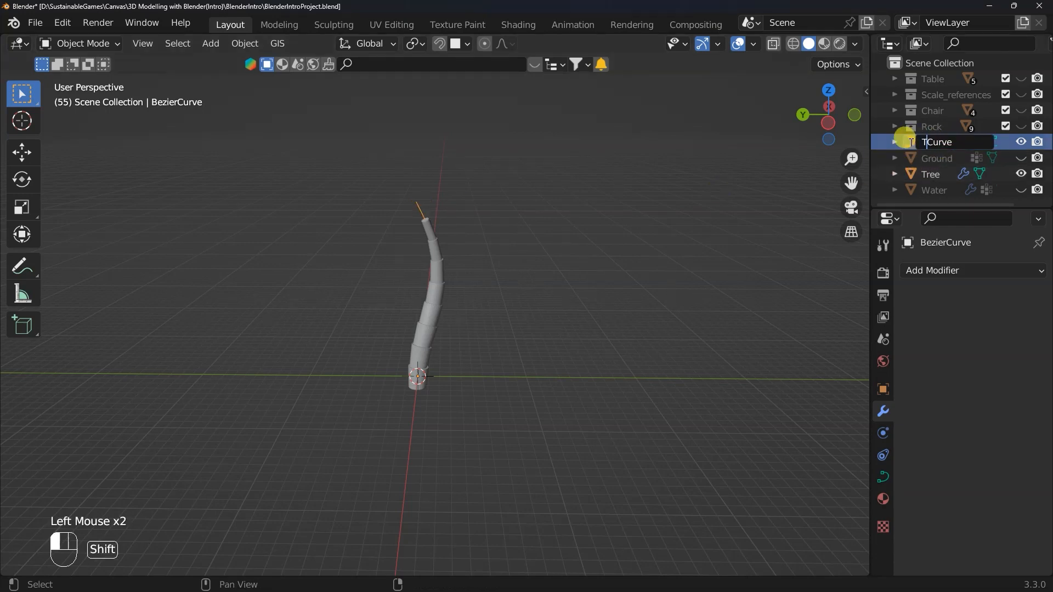
pyautogui.write('ee')
pyautogui.click(905, 141)
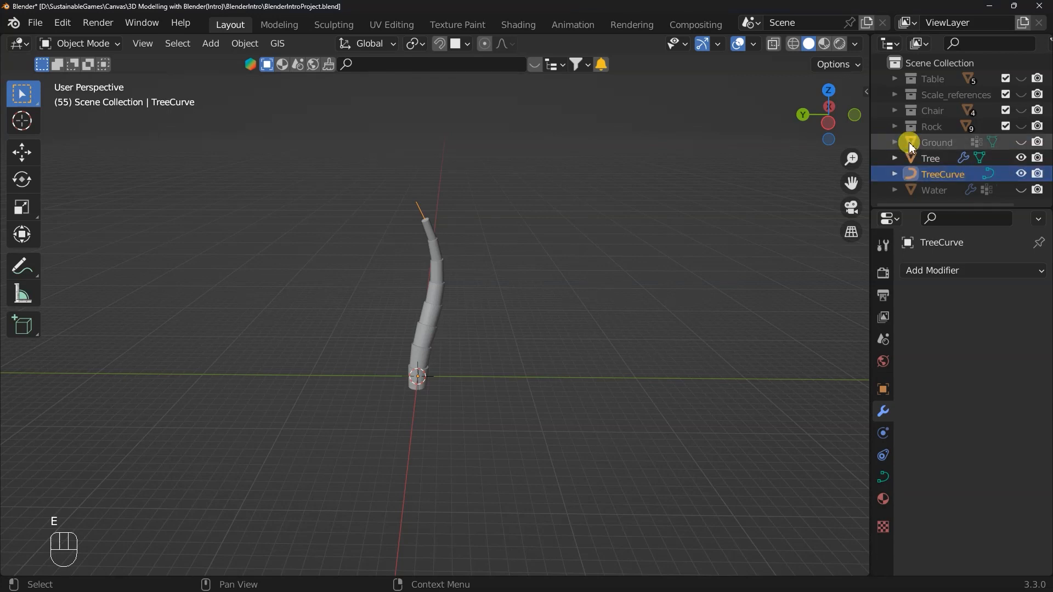
# In Edit Mode, move TreeCurve's top control point about 2 m, mostly downward, to meet the tip of the trunk
pyautogui.press('Tab')
pyautogui.click(414, 201)
pyautogui.click(465, 176)
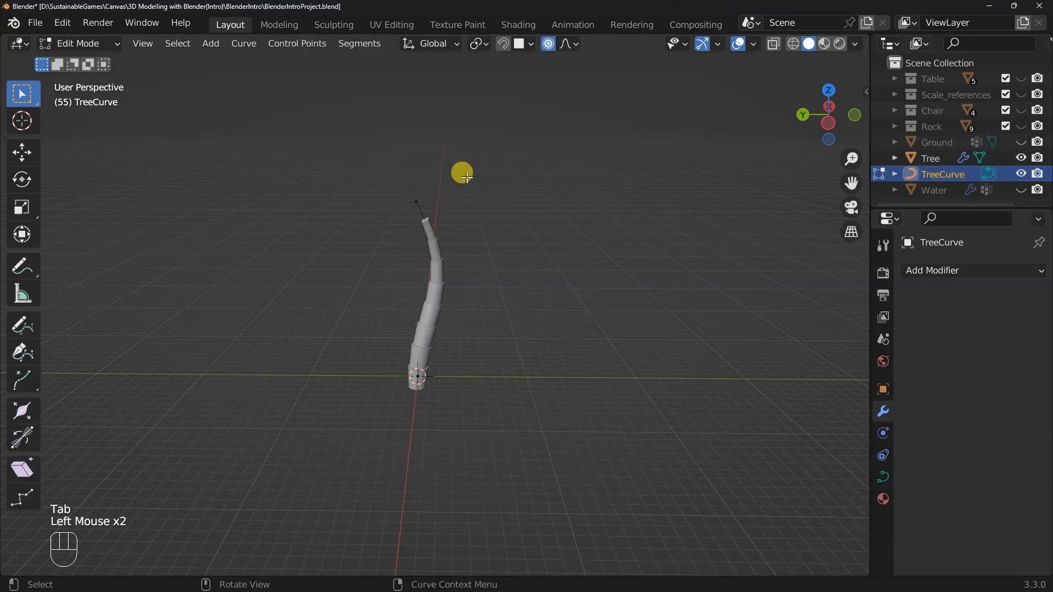
pyautogui.click(418, 199)
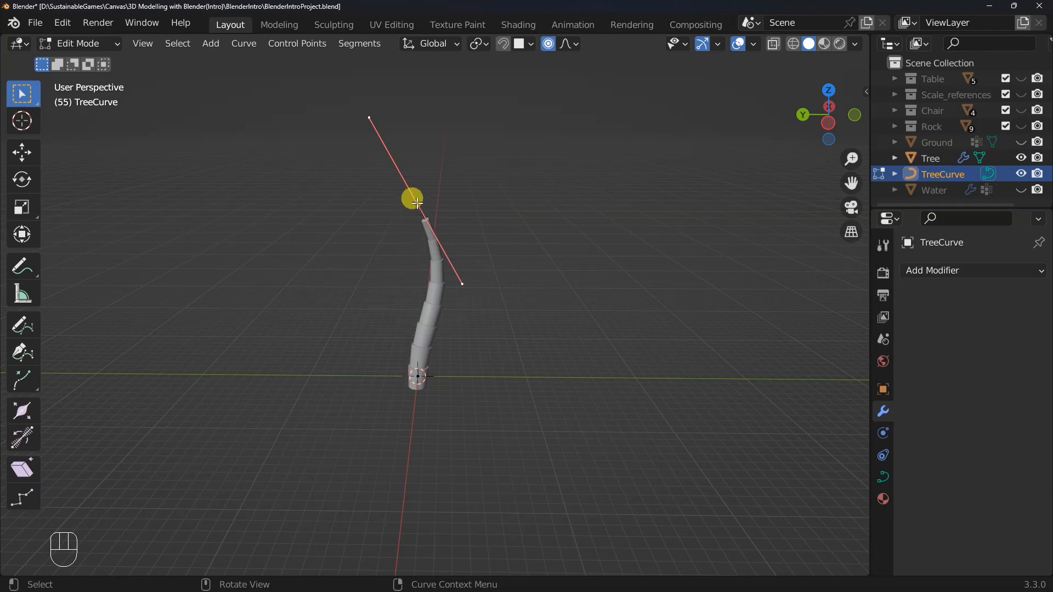
pyautogui.scroll(4, 418, 206)
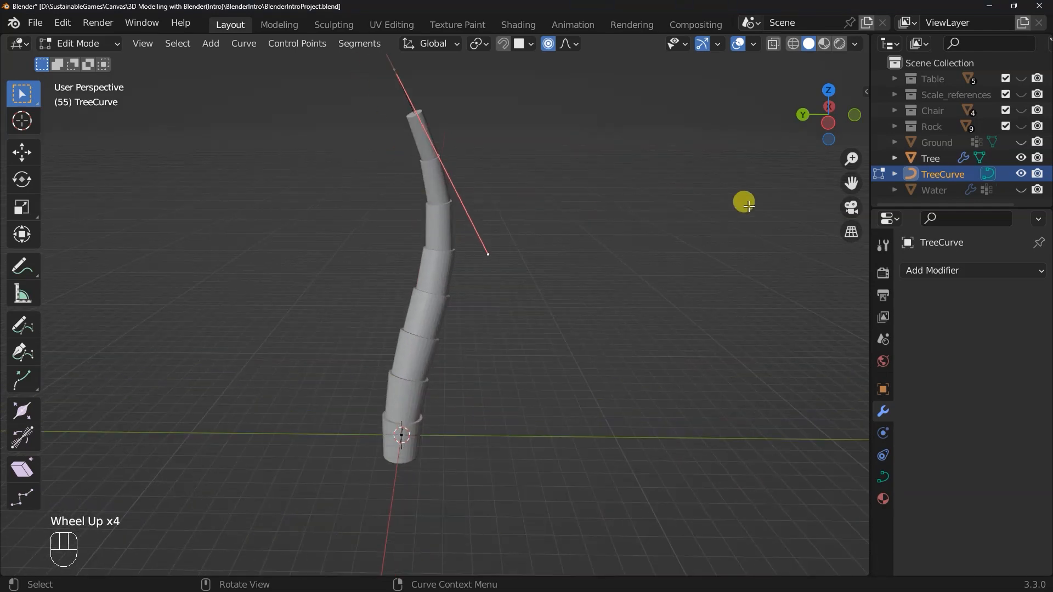
pyautogui.moveTo(851, 182); pyautogui.dragTo(875, 279)
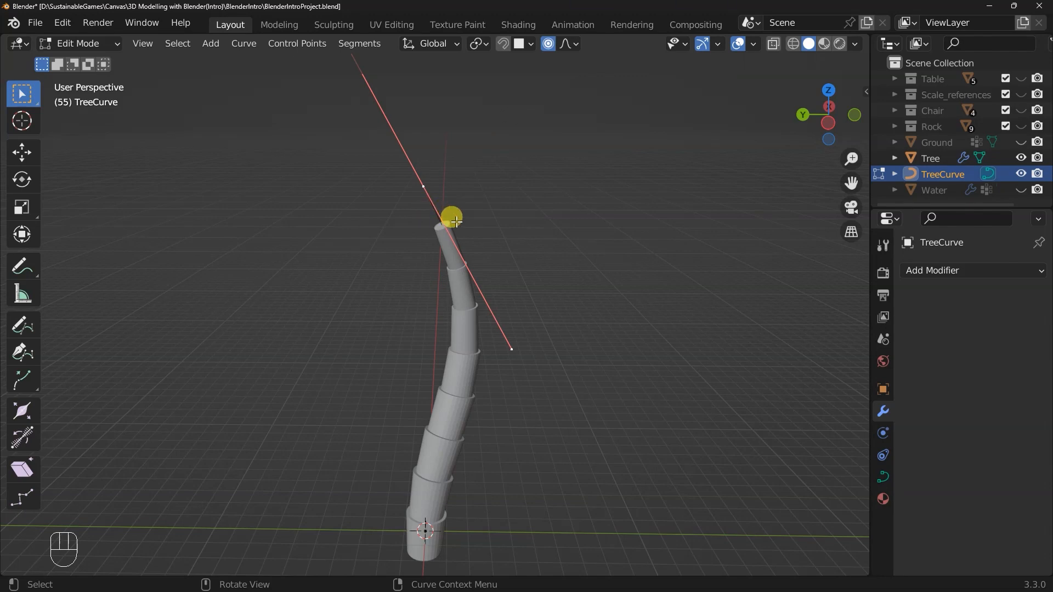
pyautogui.press('g')
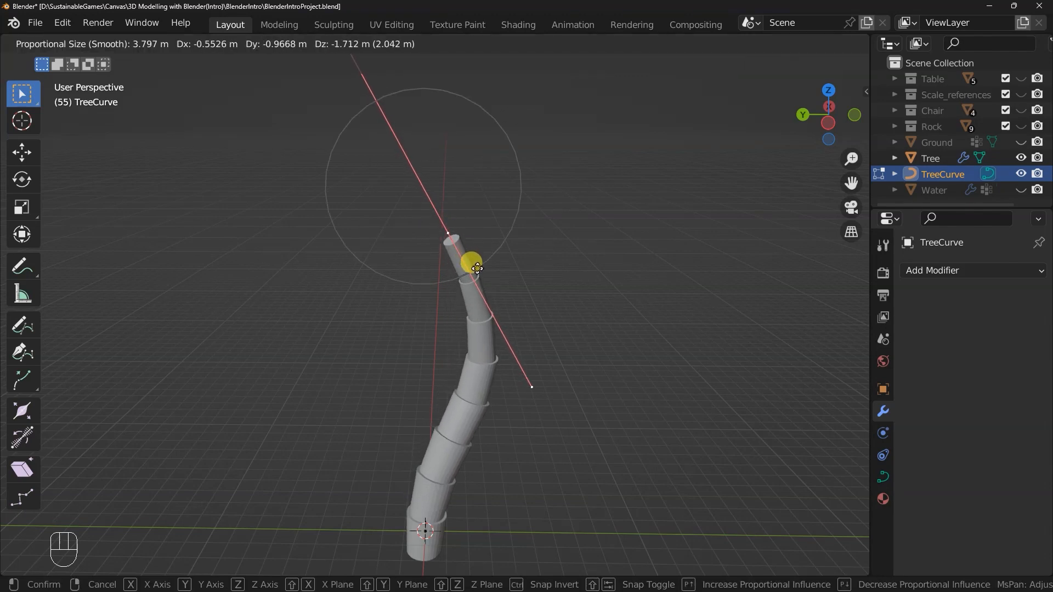
pyautogui.click(476, 267)
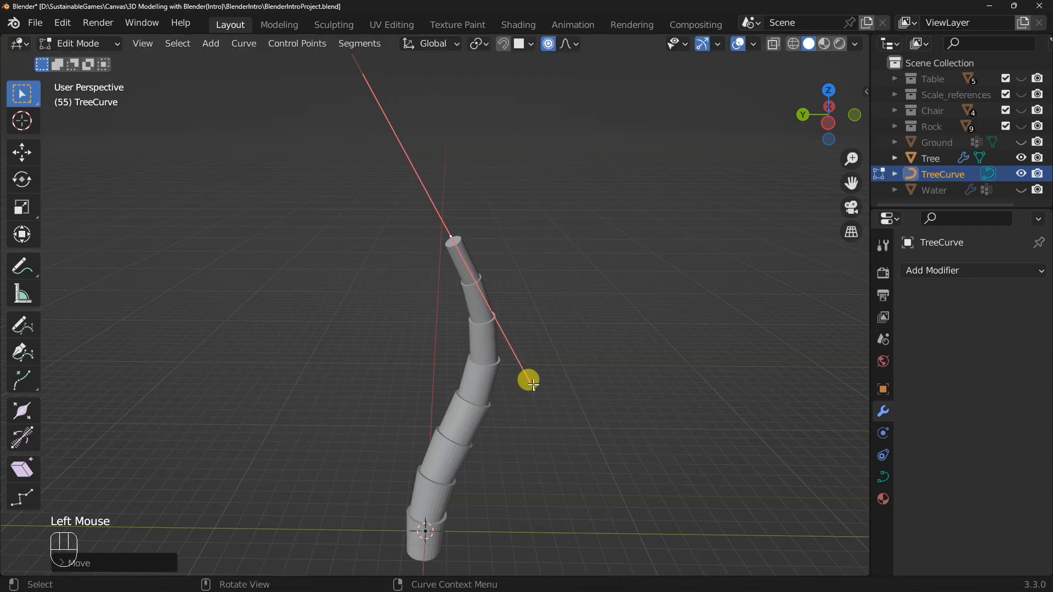
# Move the lower handle of TreeCurve's top control point about 1.8 m in toward the trunk to soften the bend
pyautogui.click(531, 390)
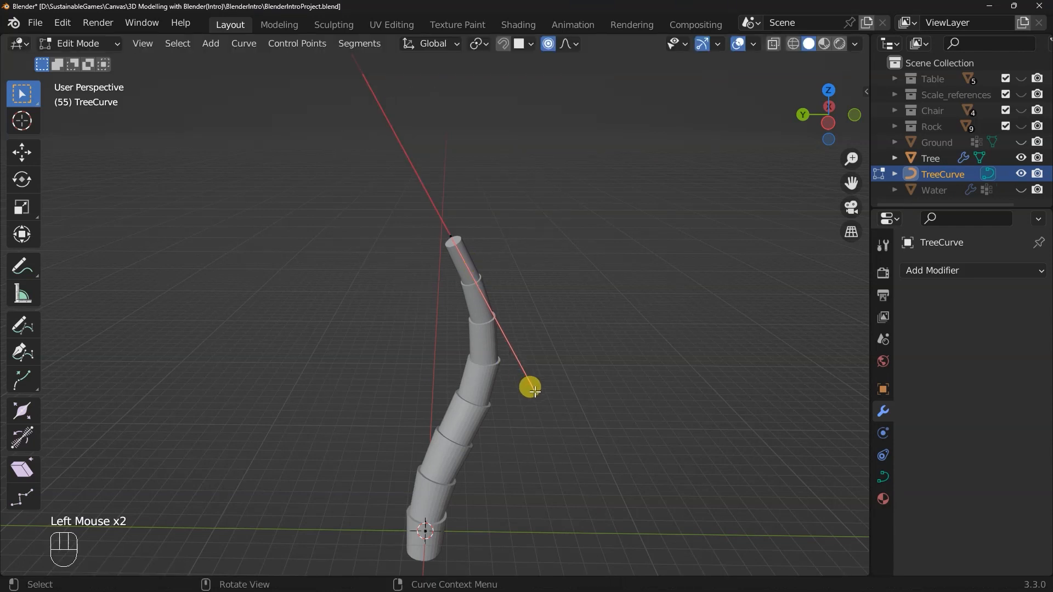
pyautogui.press('g')
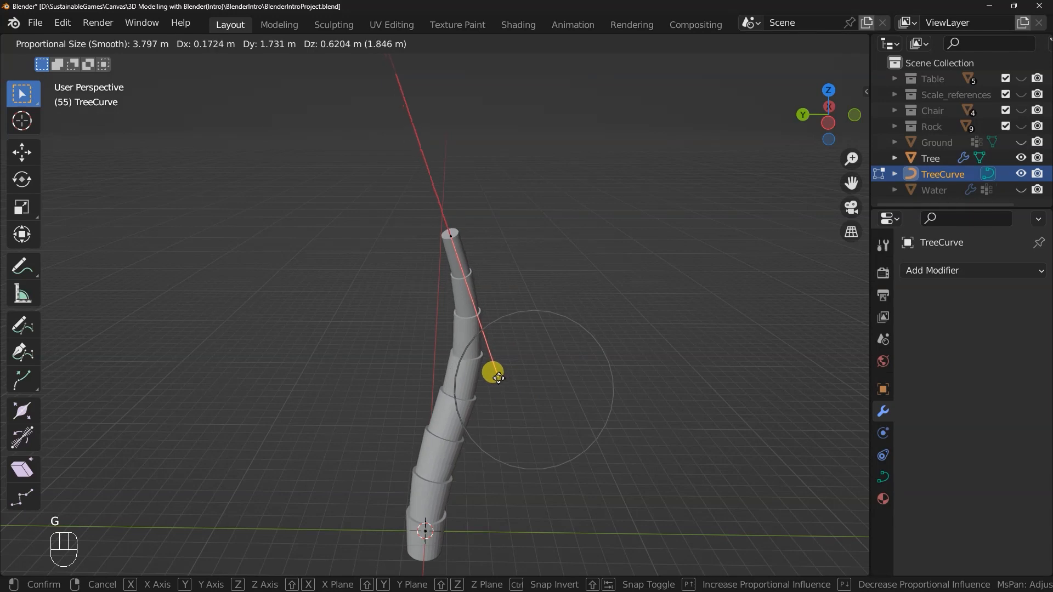
pyautogui.click(498, 377)
# Select TreeCurve's top control point and snap the 3D cursor to it
pyautogui.moveTo(513, 351); pyautogui.dragTo(470, 340, button='middle')
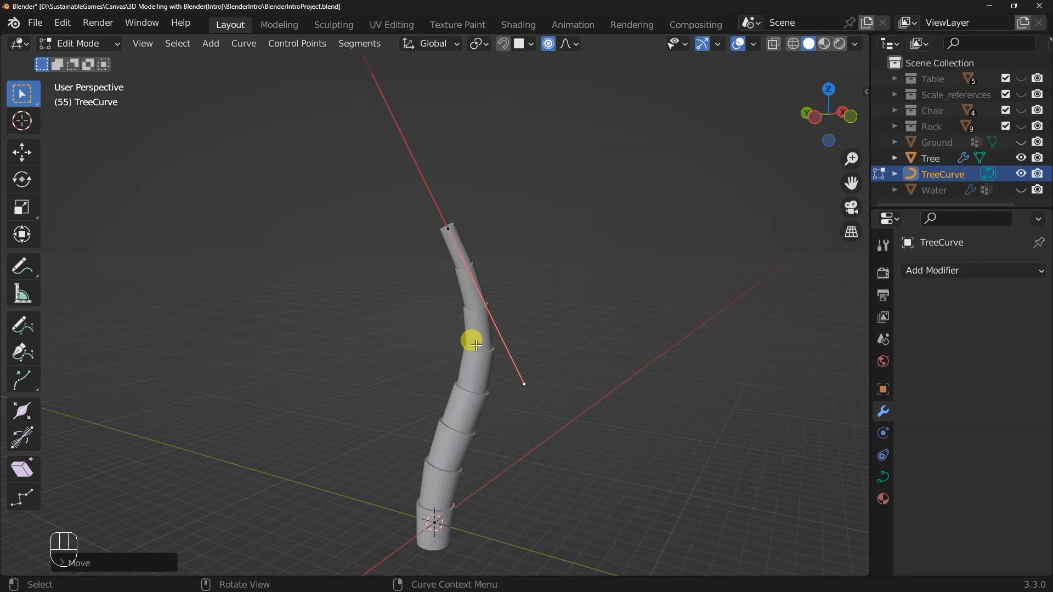
pyautogui.click(449, 226)
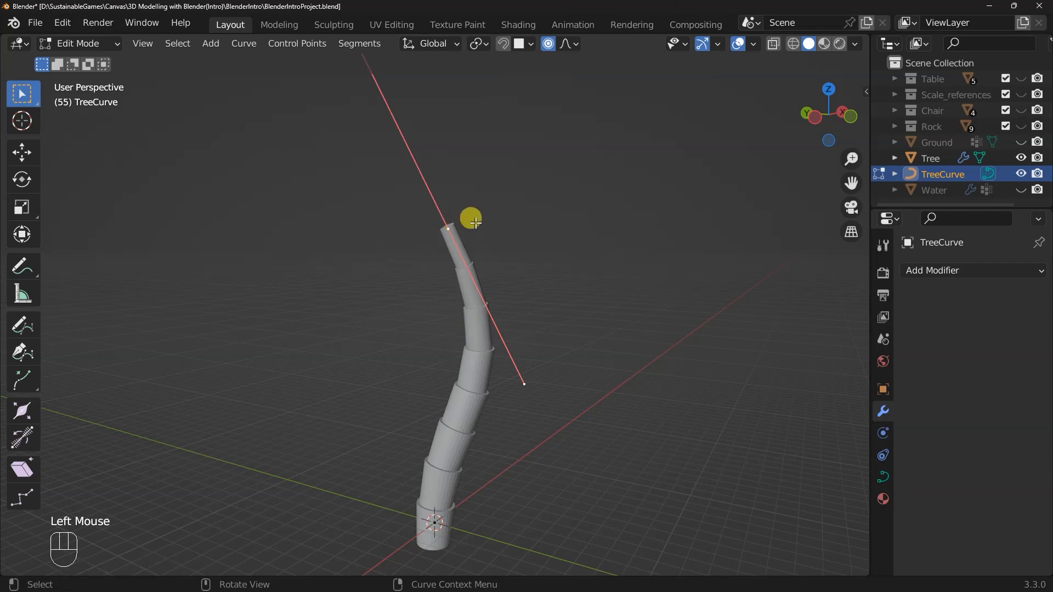
pyautogui.click(451, 224)
pyautogui.click(447, 226)
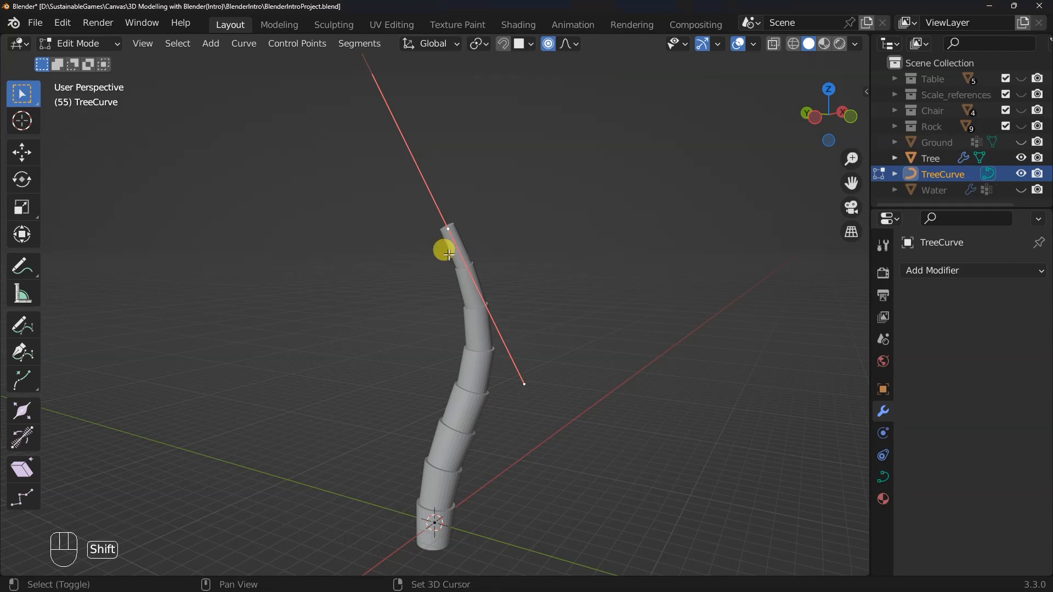
pyautogui.hotkey('shift', 's')
pyautogui.hotkey('shift', 's')
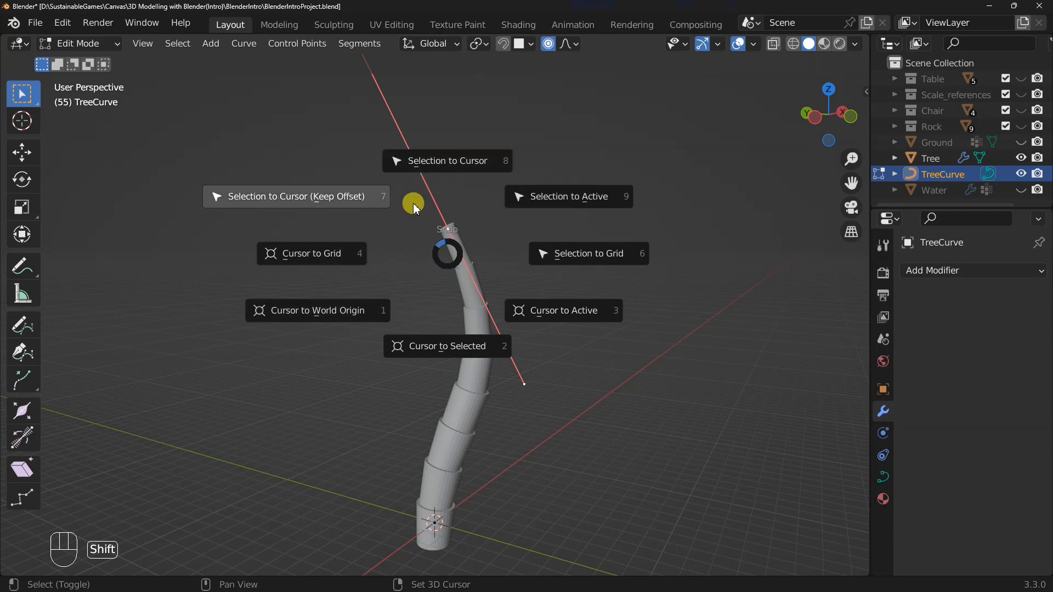
pyautogui.click(442, 346)
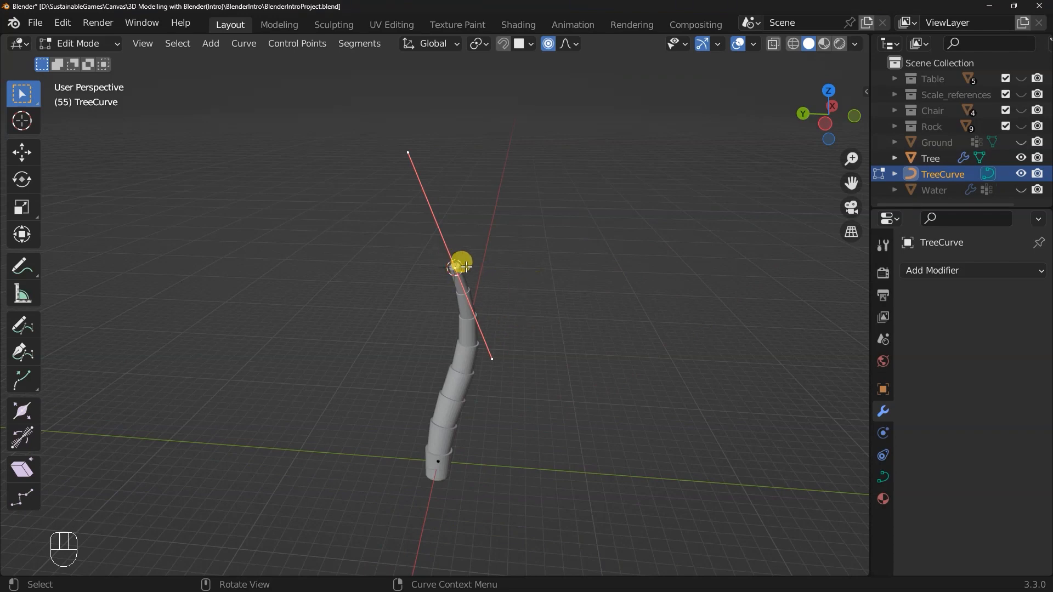
pyautogui.press('shift')
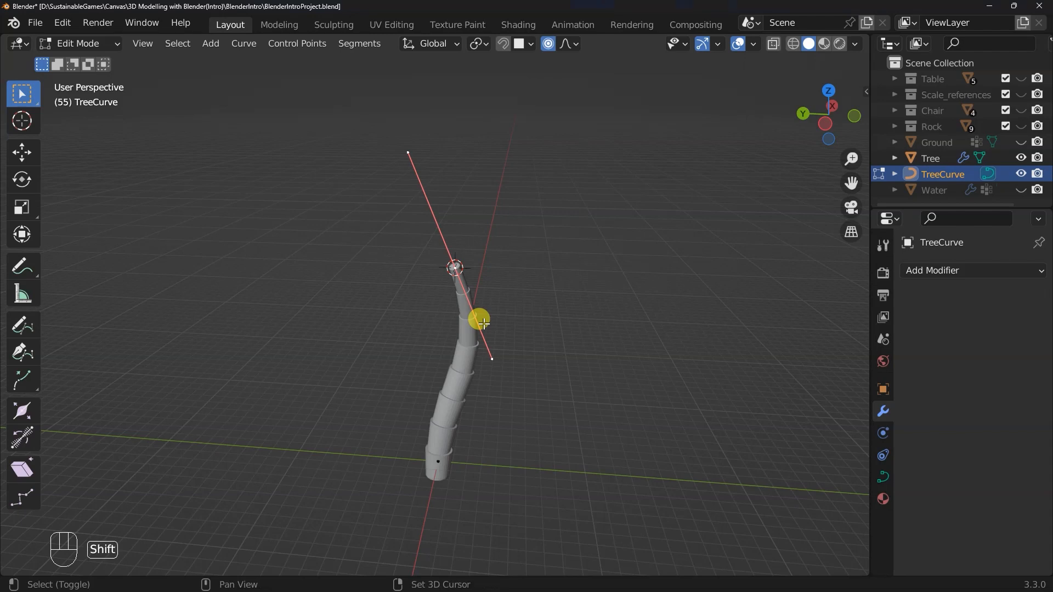
# Return to Object Mode and add a mesh plane at the 3D cursor on the trunk's tip
pyautogui.press('Tab')
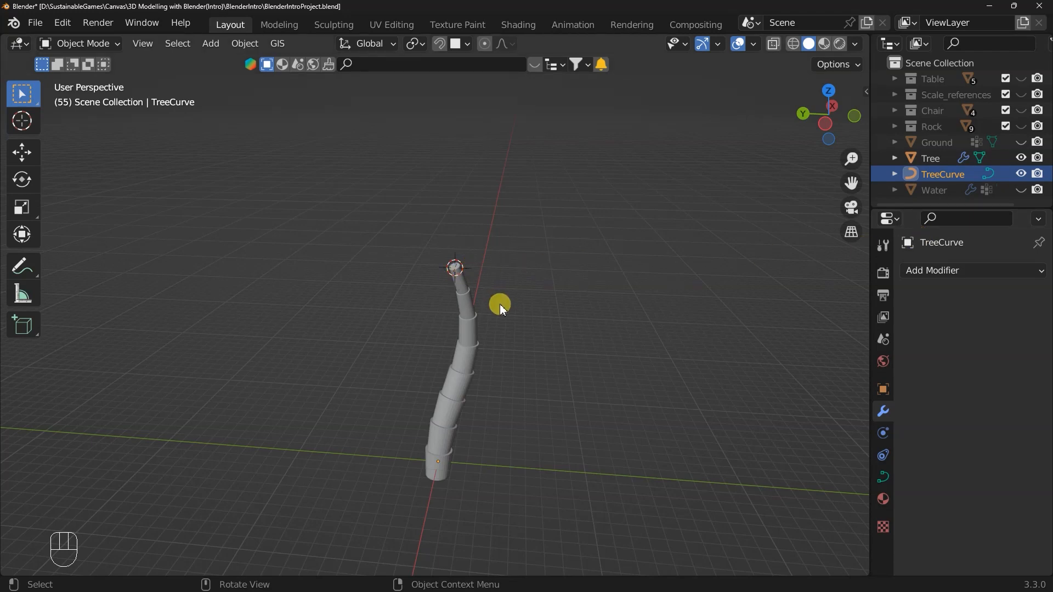
pyautogui.hotkey('shift', 'a')
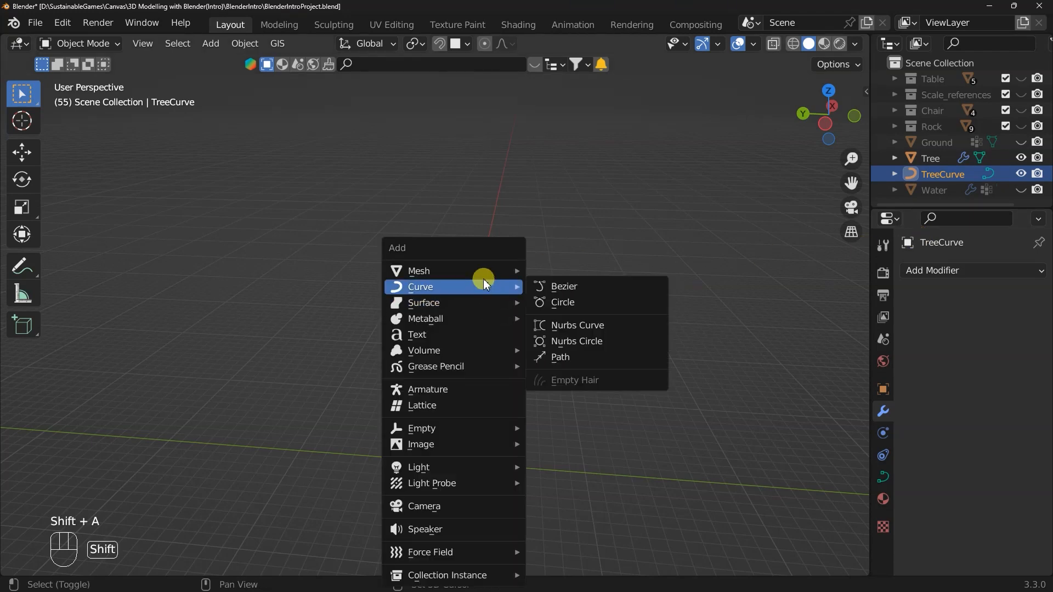
pyautogui.moveTo(482, 273)
pyautogui.click(562, 270)
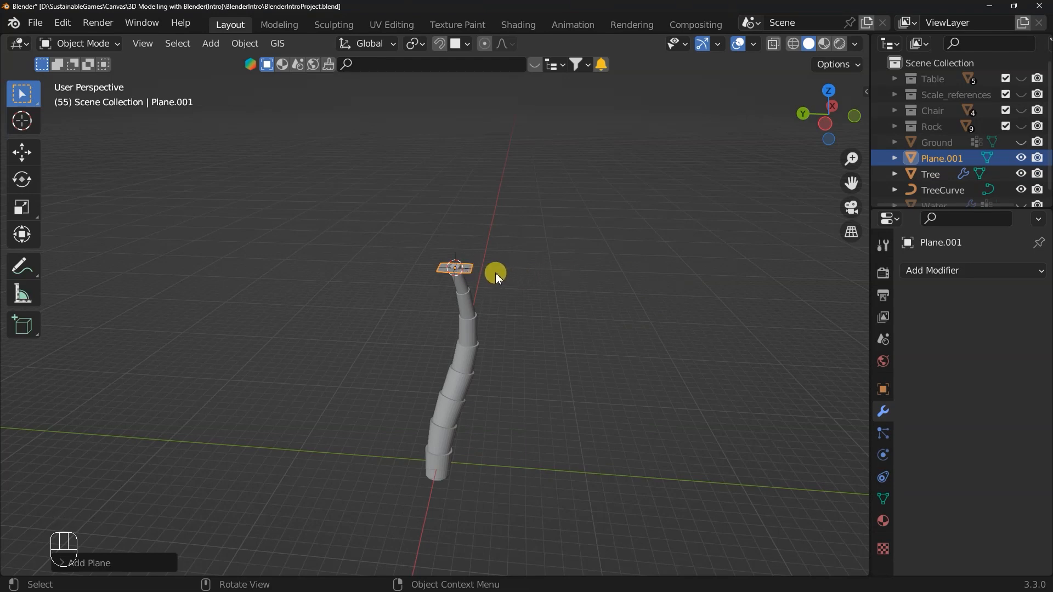
# Enlarge the new plane at the trunk's tip freehand, then scale it again by a factor of 2
pyautogui.press('s')
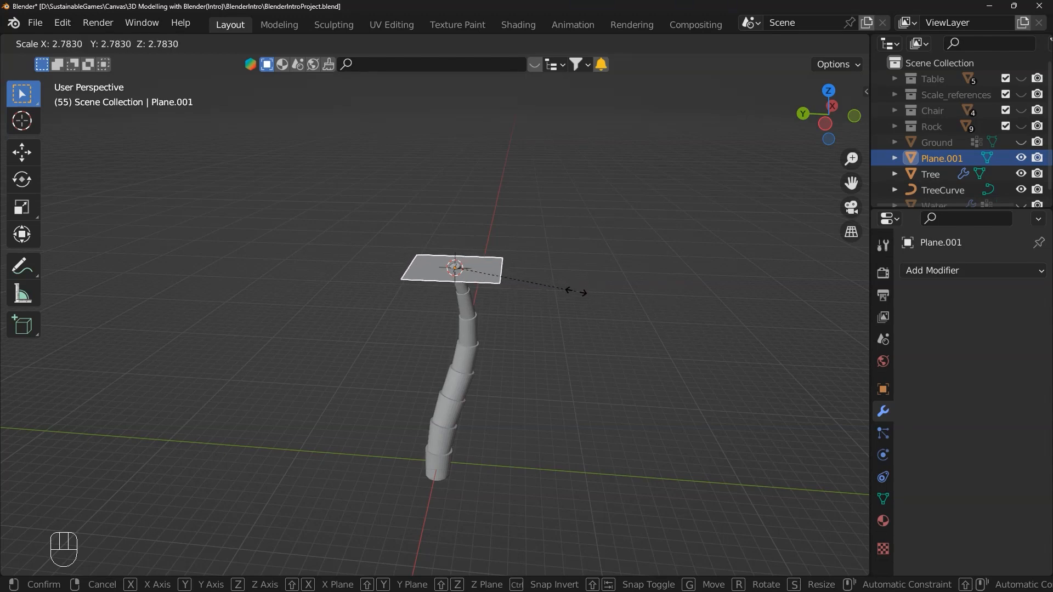
pyautogui.click(535, 287)
pyautogui.moveTo(536, 287); pyautogui.dragTo(531, 283, button='middle')
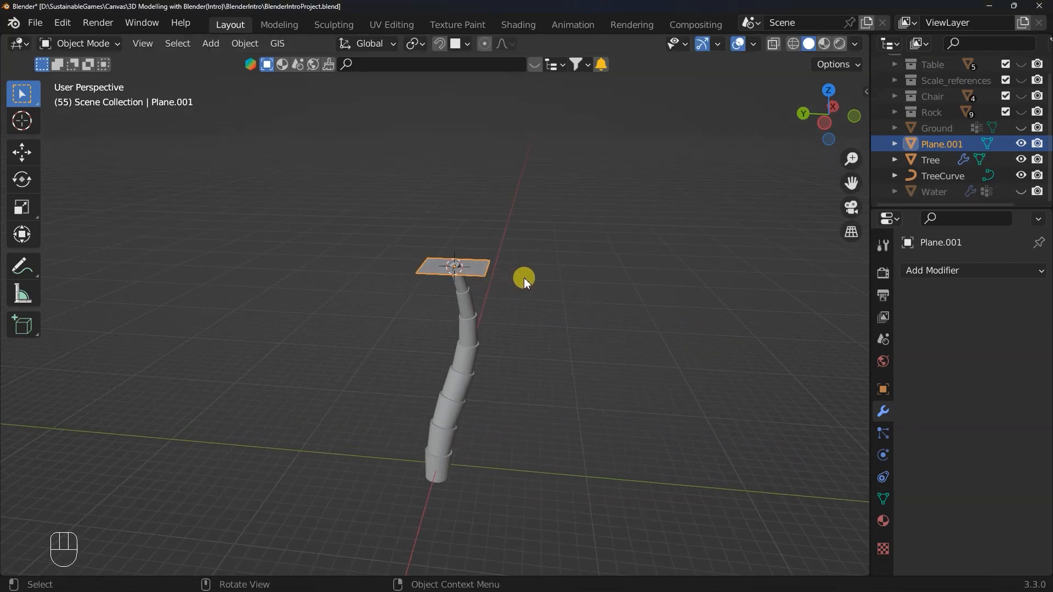
pyautogui.press('s')
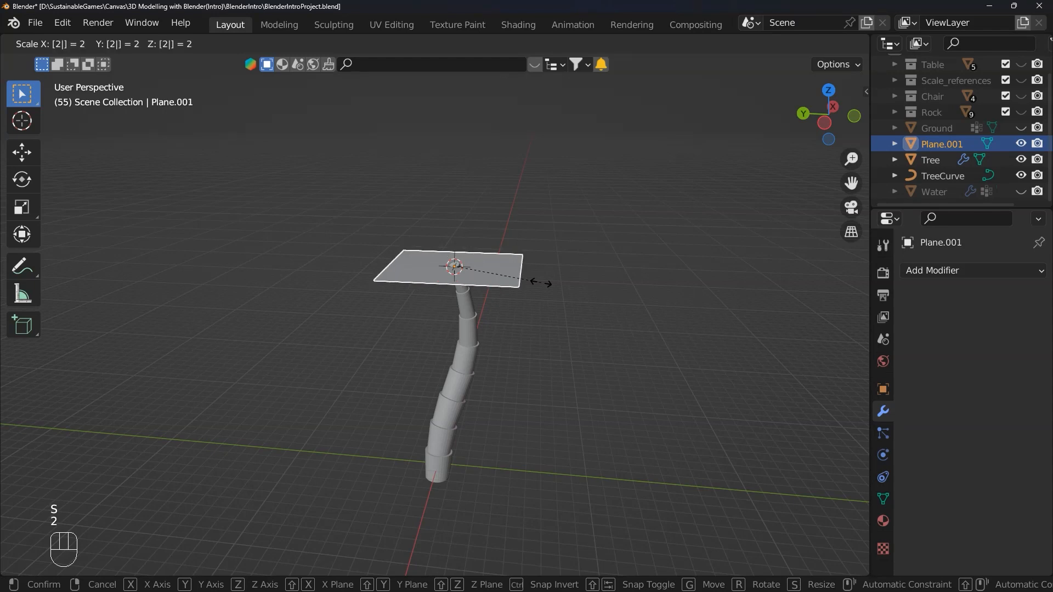
pyautogui.click(541, 282)
pyautogui.moveTo(541, 282)
pyautogui.mouseDown(button='middle')
pyautogui.moveTo(571, 256)
pyautogui.moveTo(515, 258)
pyautogui.moveTo(544, 284)
pyautogui.mouseUp(button='middle')
pyautogui.scroll(-2, 544, 284)
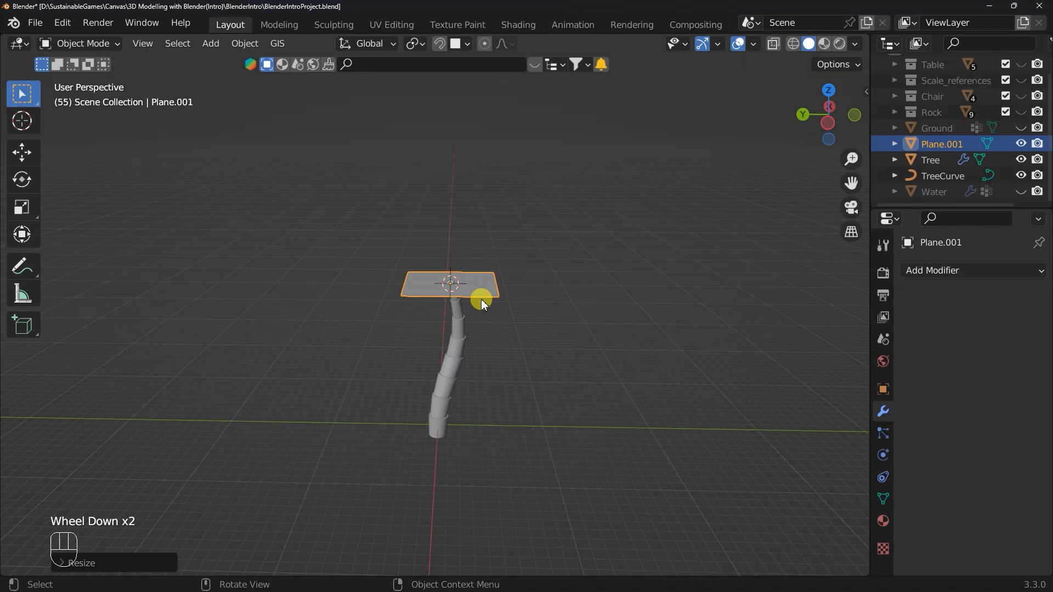
# Isolate the plane in local view and display it in wireframe shading
pyautogui.press('KP_Divide')
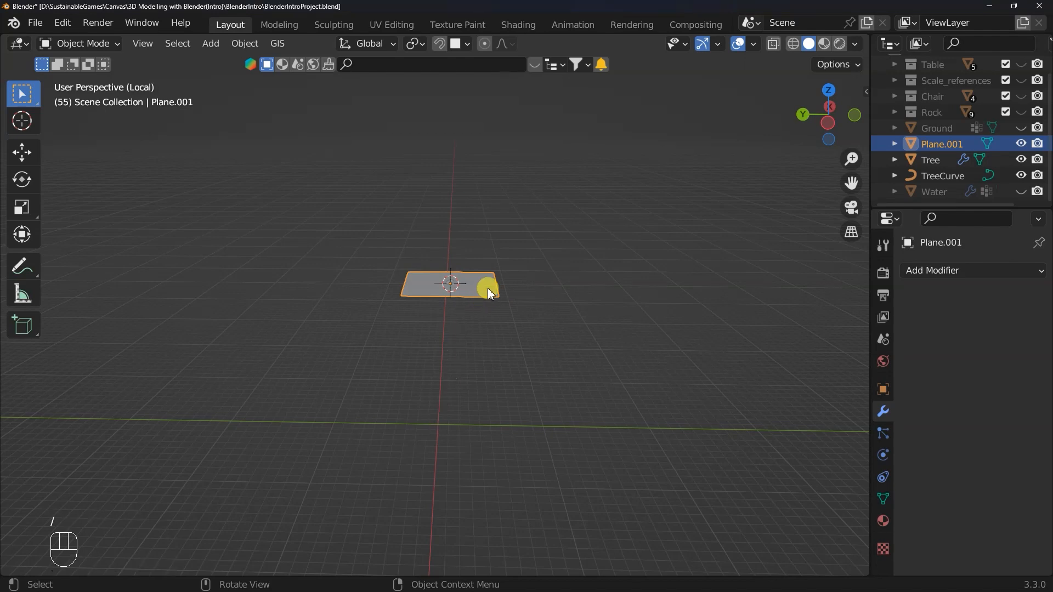
pyautogui.moveTo(505, 280); pyautogui.dragTo(620, 302, button='middle')
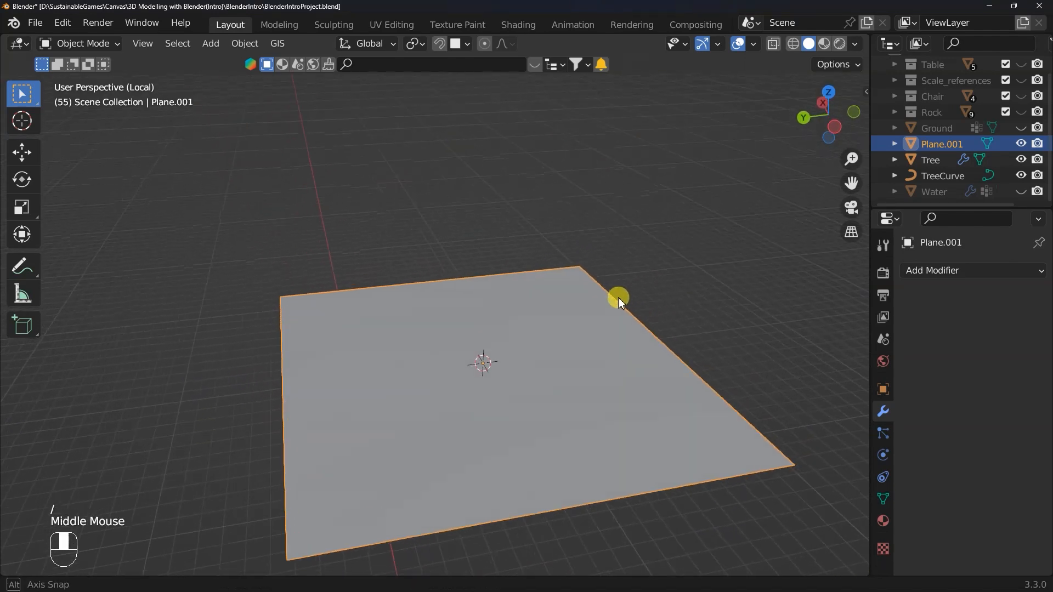
pyautogui.scroll(-3, 613, 301)
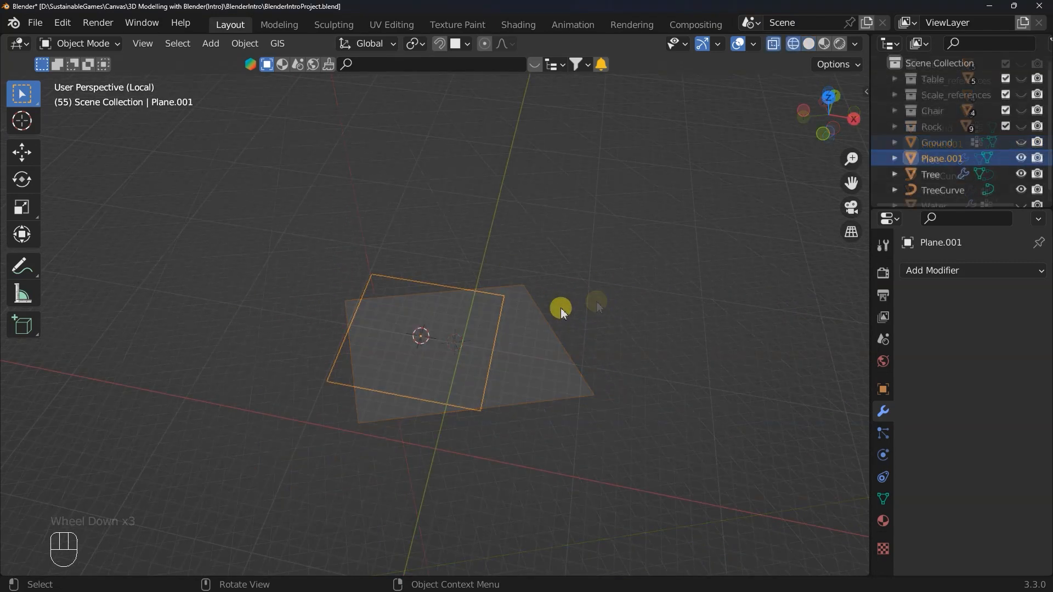
pyautogui.moveTo(550, 272); pyautogui.dragTo(551, 314, button='middle')
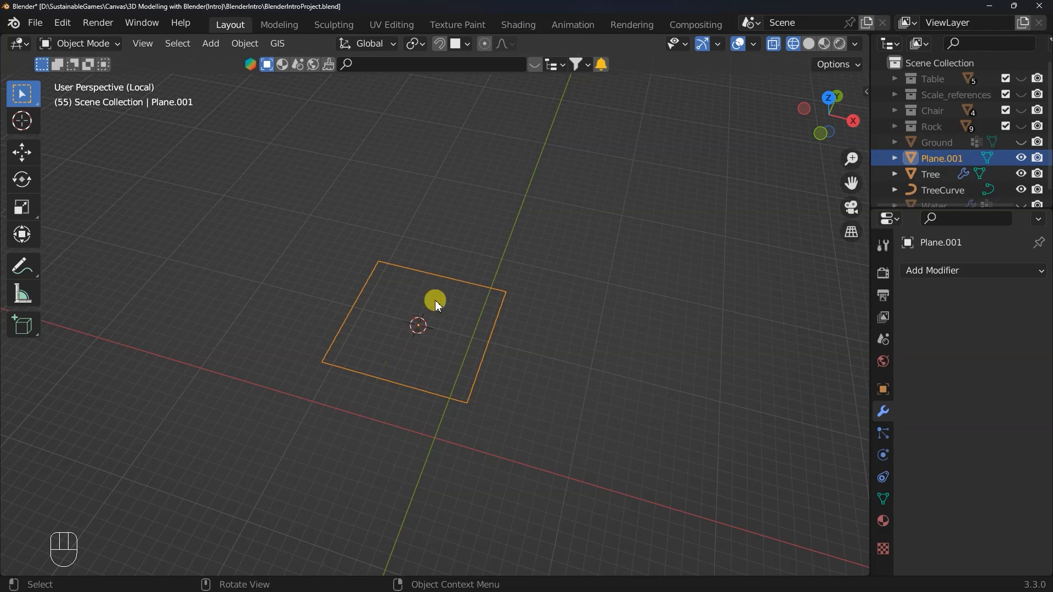
# Leave local view and look at the plane and trunk from the top orthographic view
pyautogui.press('KP_Divide')
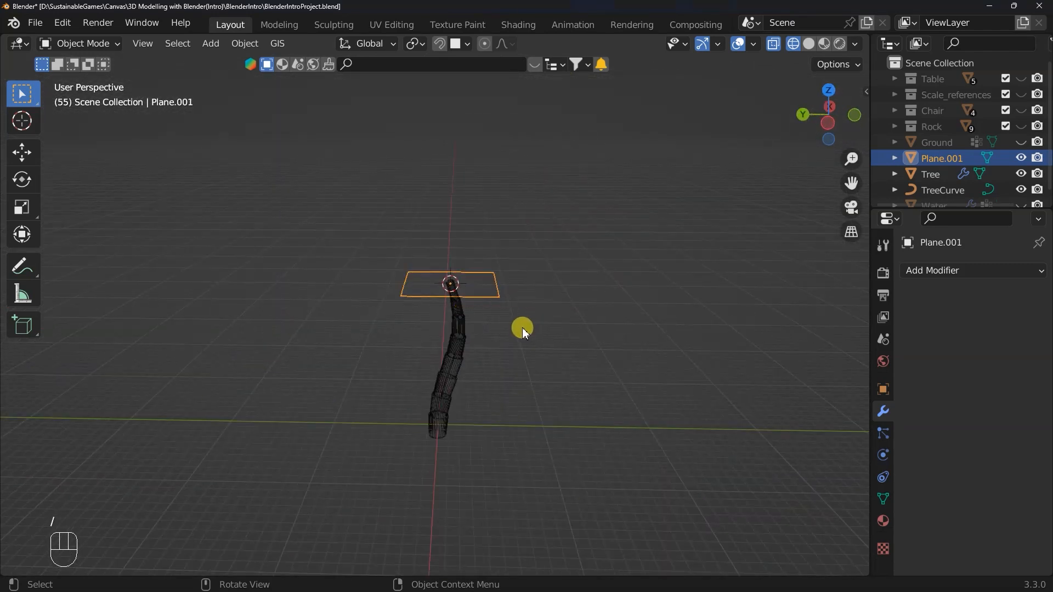
pyautogui.press('`')
pyautogui.click(501, 218)
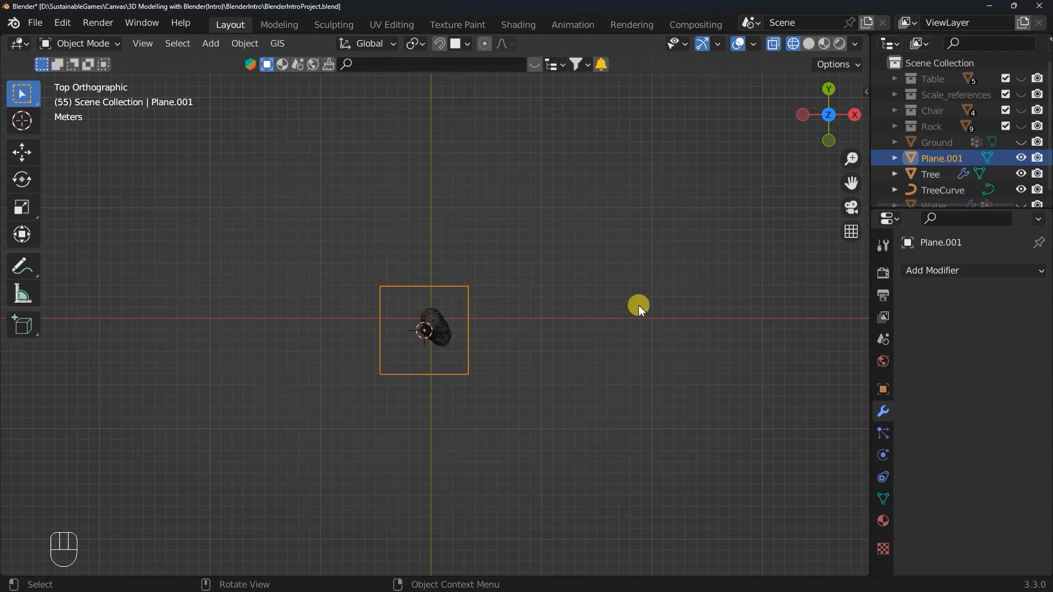
# Rename the plane object to Leaf in the scene collection
pyautogui.doubleClick(952, 157)
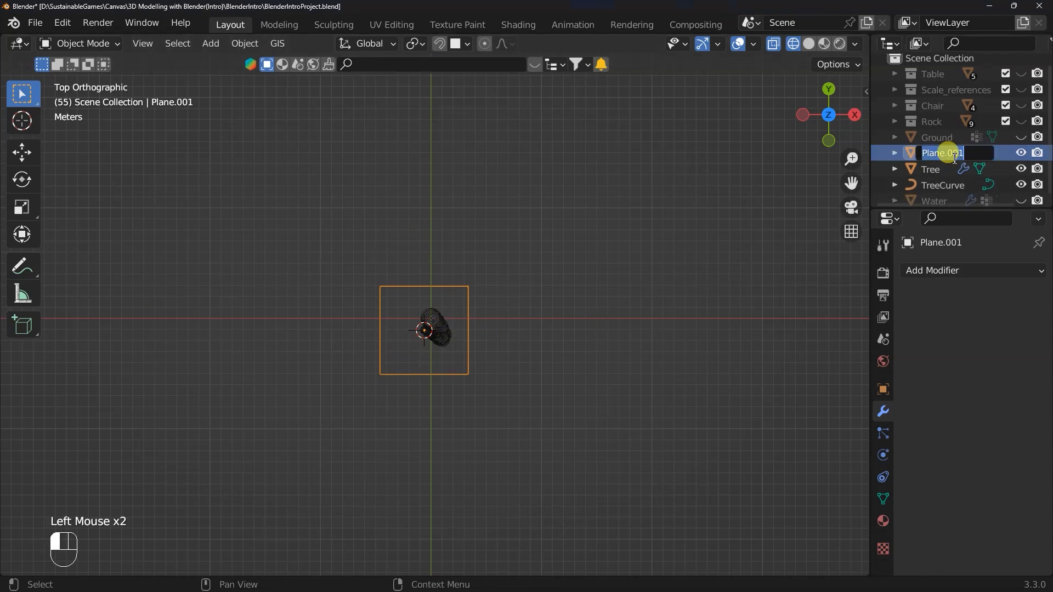
pyautogui.write('L')
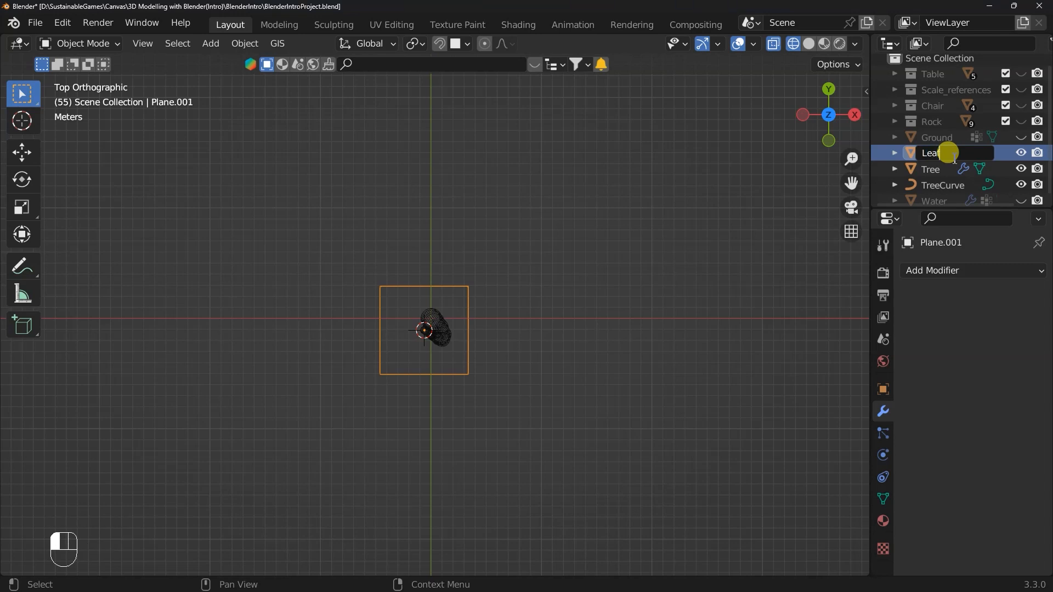
pyautogui.write('eaf')
pyautogui.click(955, 159)
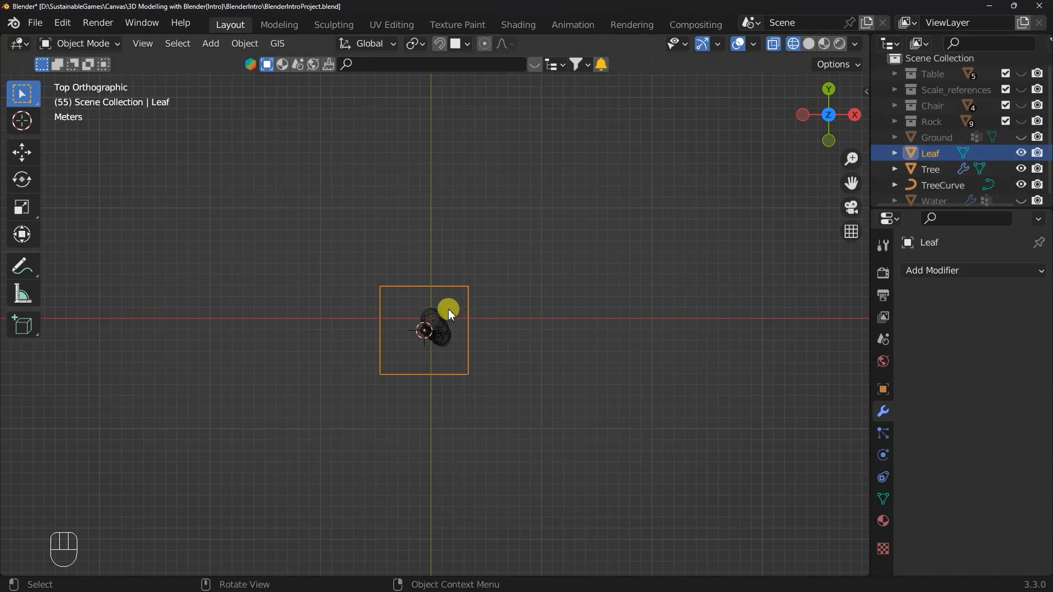
pyautogui.scroll(1, 444, 321)
pyautogui.scroll(4, 446, 320)
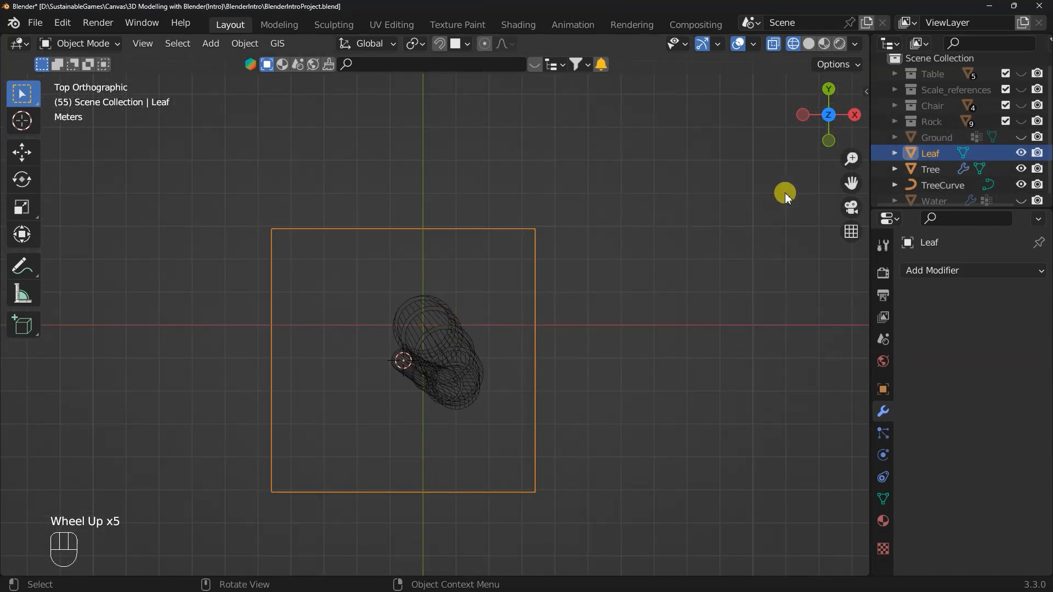
# Isolate the Leaf plane in local view and display it in solid shading
pyautogui.click(1020, 168)
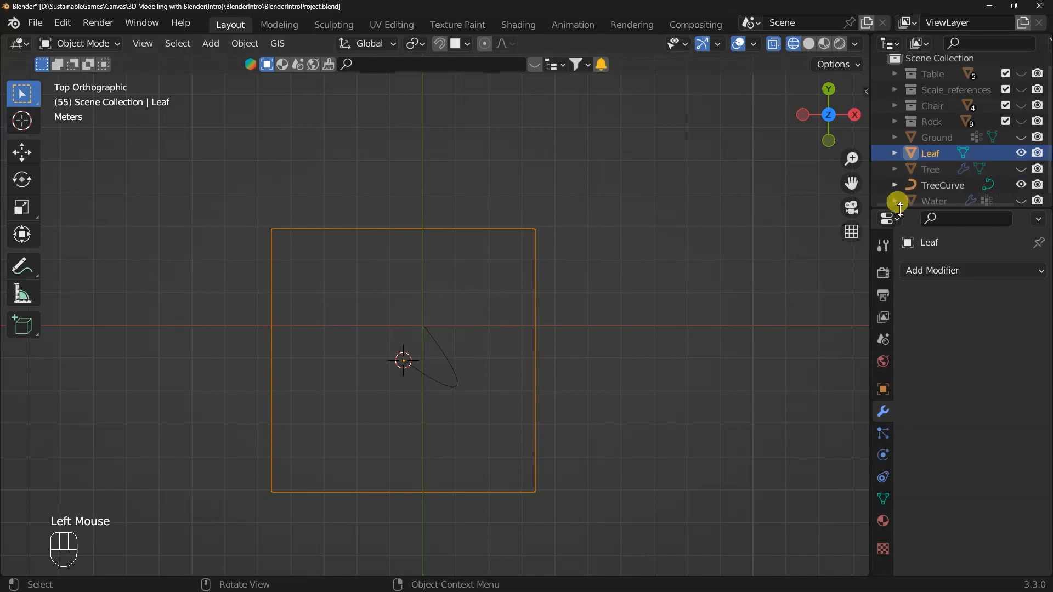
pyautogui.click(1020, 169)
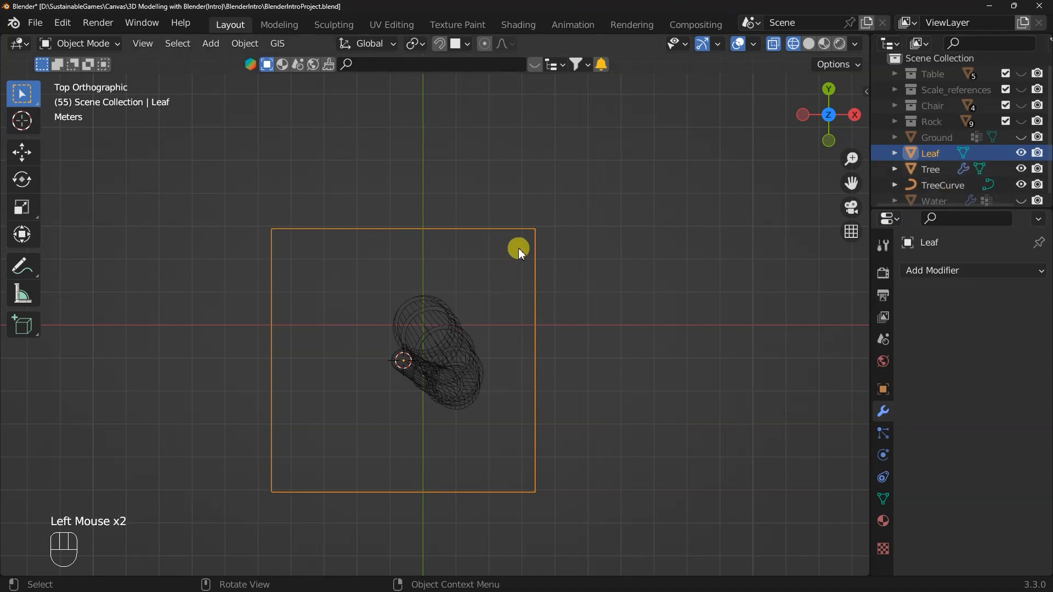
pyautogui.press('KP_Divide')
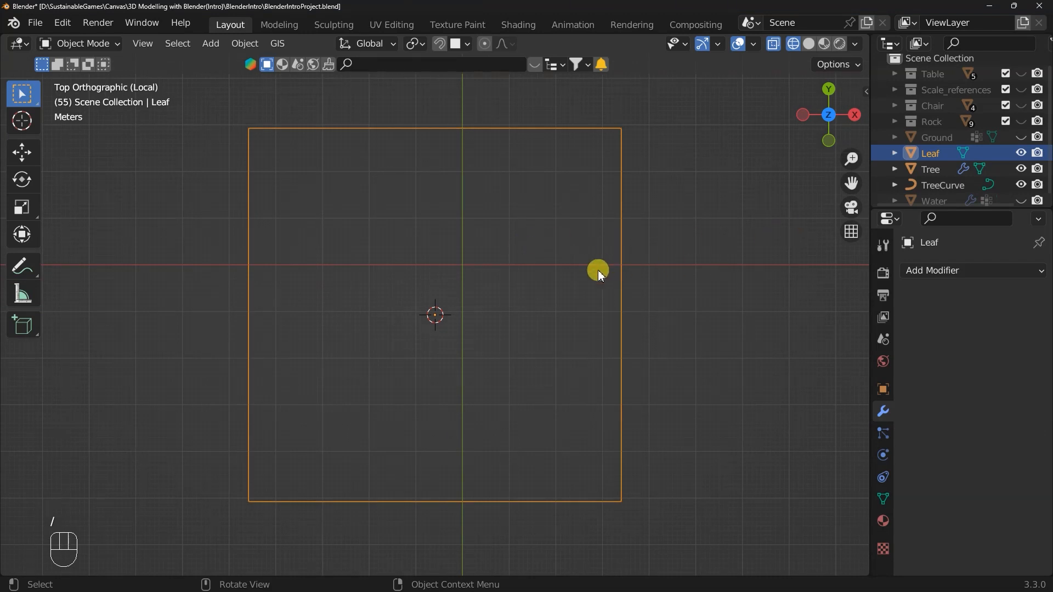
pyautogui.scroll(-2, 599, 271)
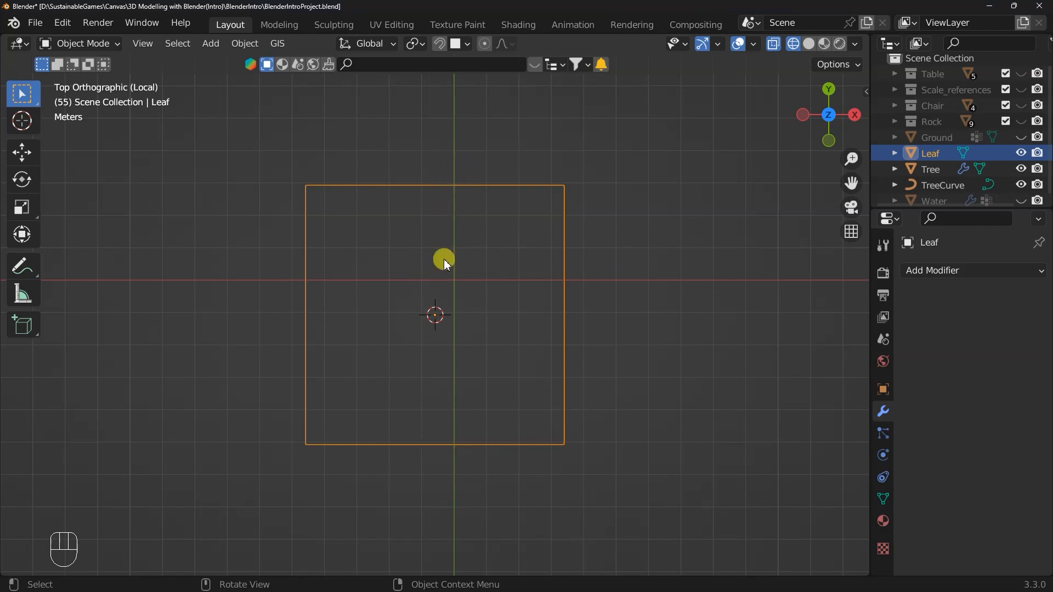
pyautogui.moveTo(442, 258); pyautogui.dragTo(356, 365, button='middle')
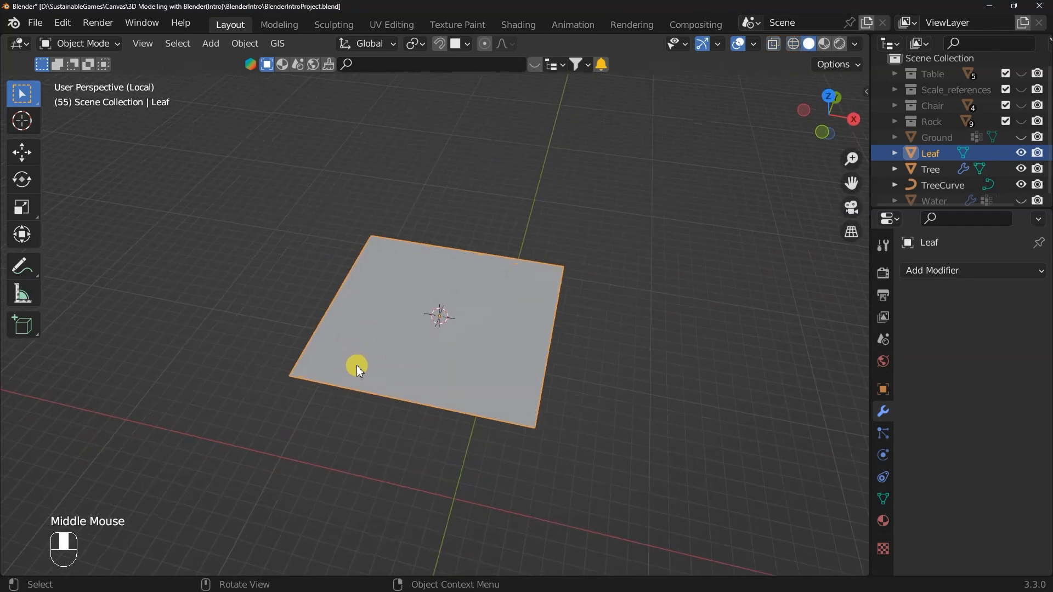
# Enter edit mode on the Leaf plane and add one centred lengthwise loop cut along the Y direction
pyautogui.press('Tab')
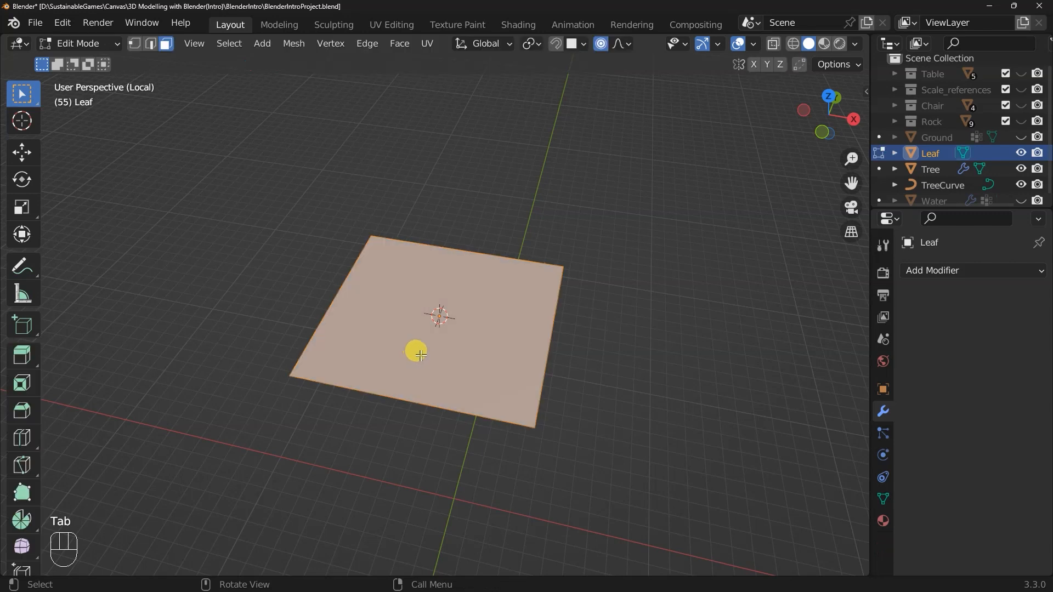
pyautogui.click(405, 417)
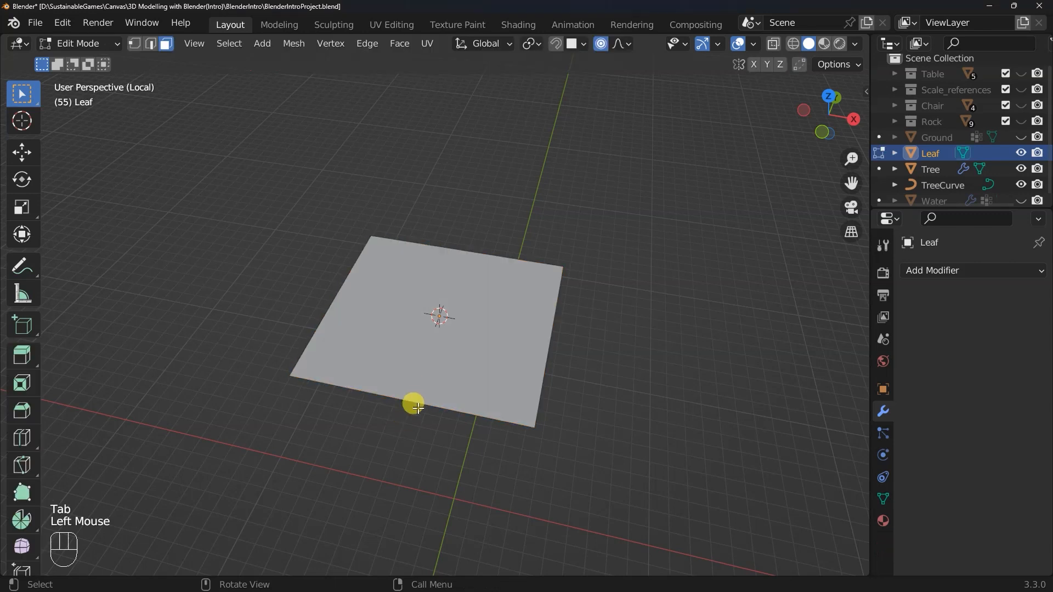
pyautogui.hotkey('ctrl', 'r')
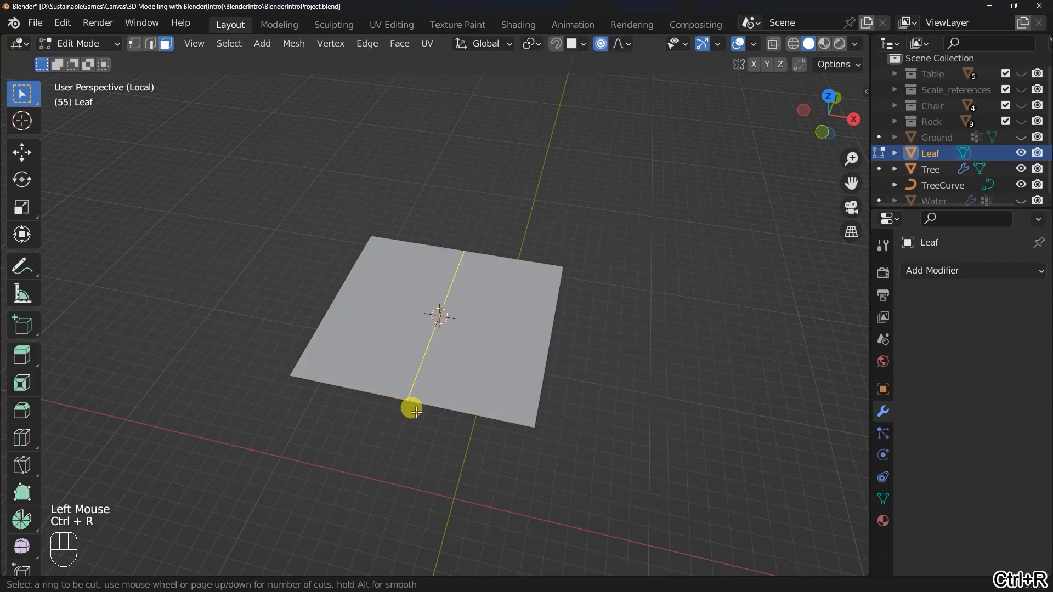
pyautogui.click(415, 412)
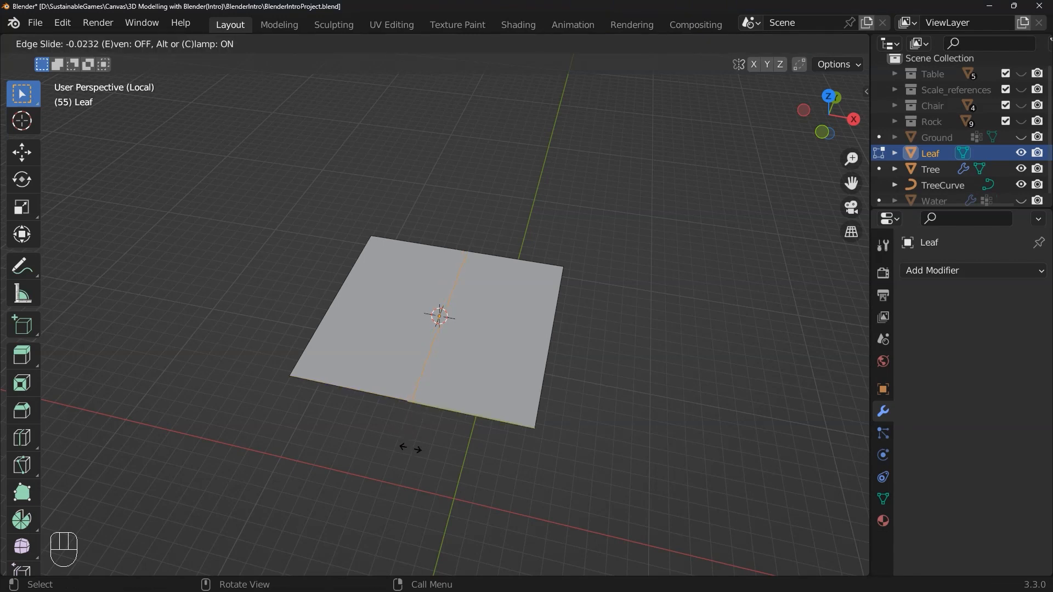
pyautogui.press('Escape')
pyautogui.moveTo(419, 443); pyautogui.dragTo(485, 272, button='middle')
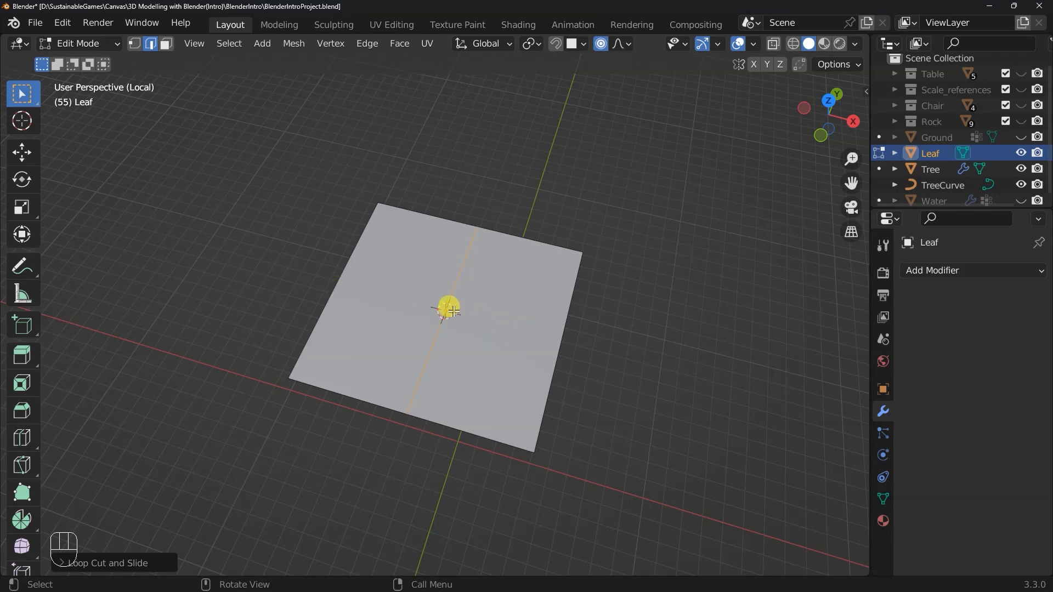
# Turn off proportional editing and narrow the whole Leaf plane by scaling it to about 0.71 along global X
pyautogui.press('a')
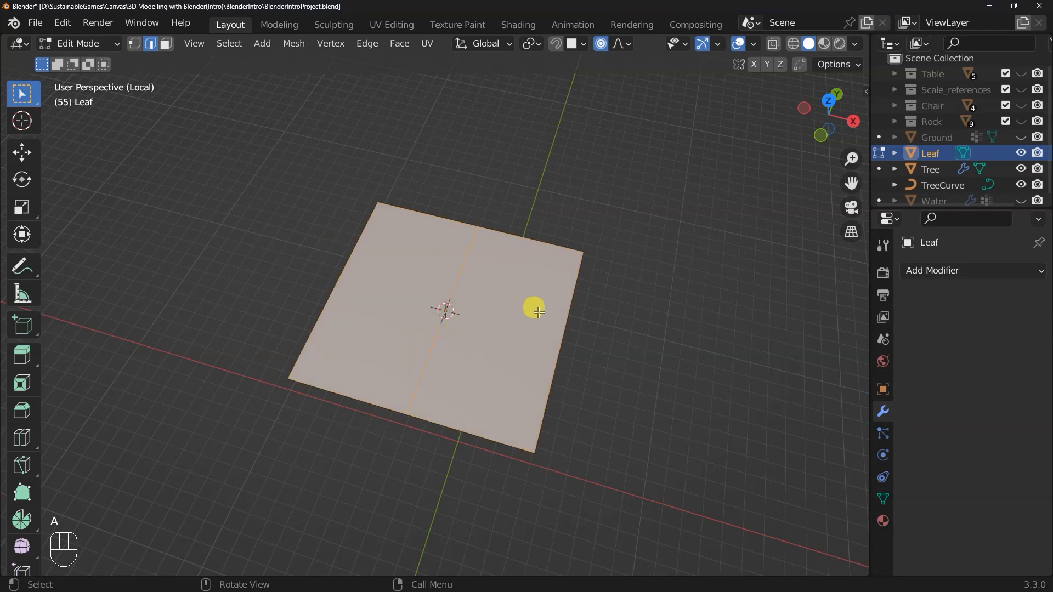
pyautogui.press('s')
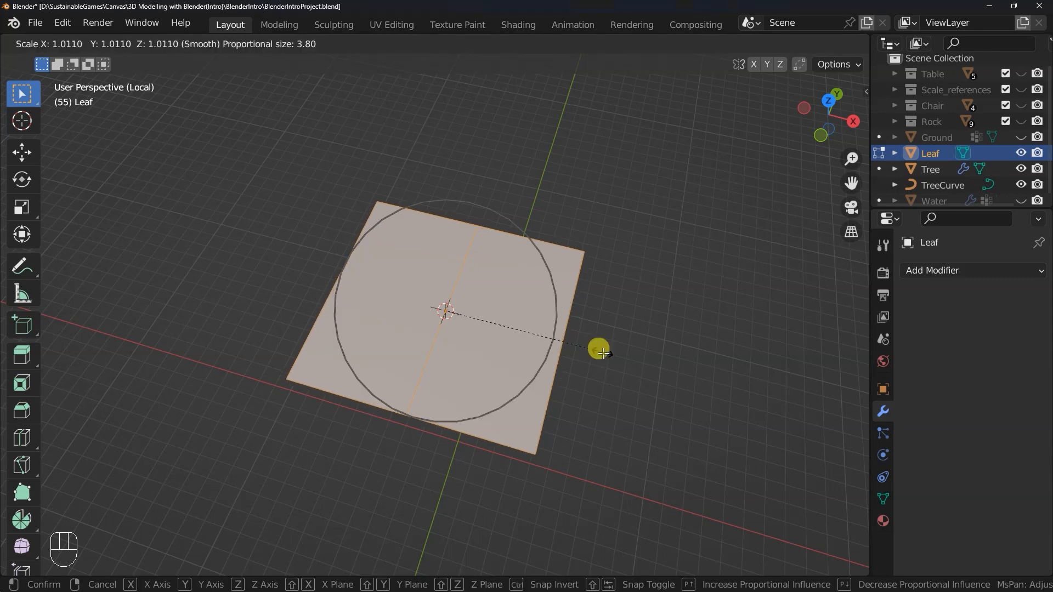
pyautogui.press('Escape')
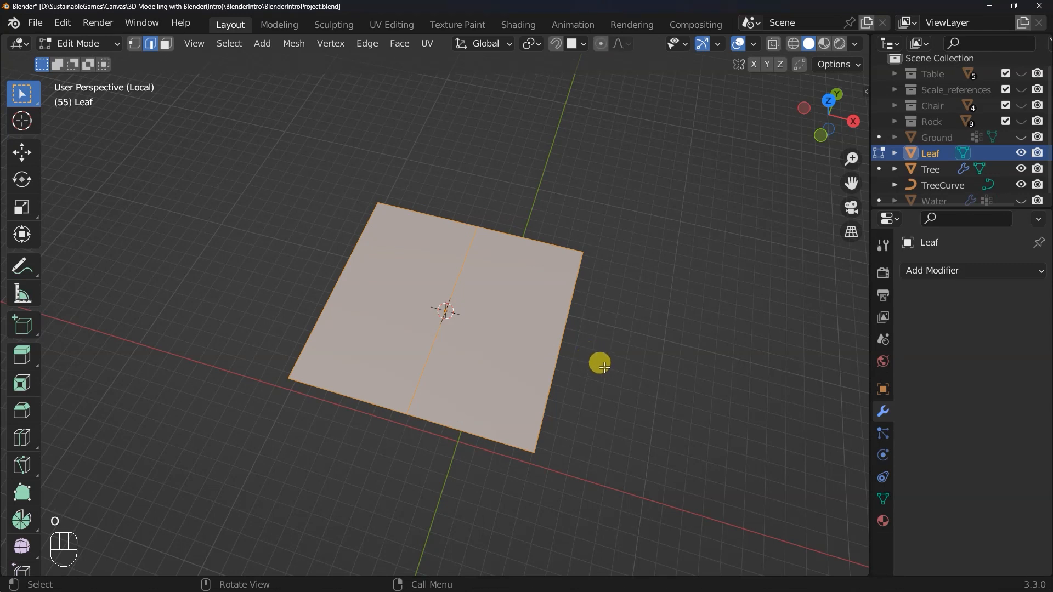
pyautogui.press('s')
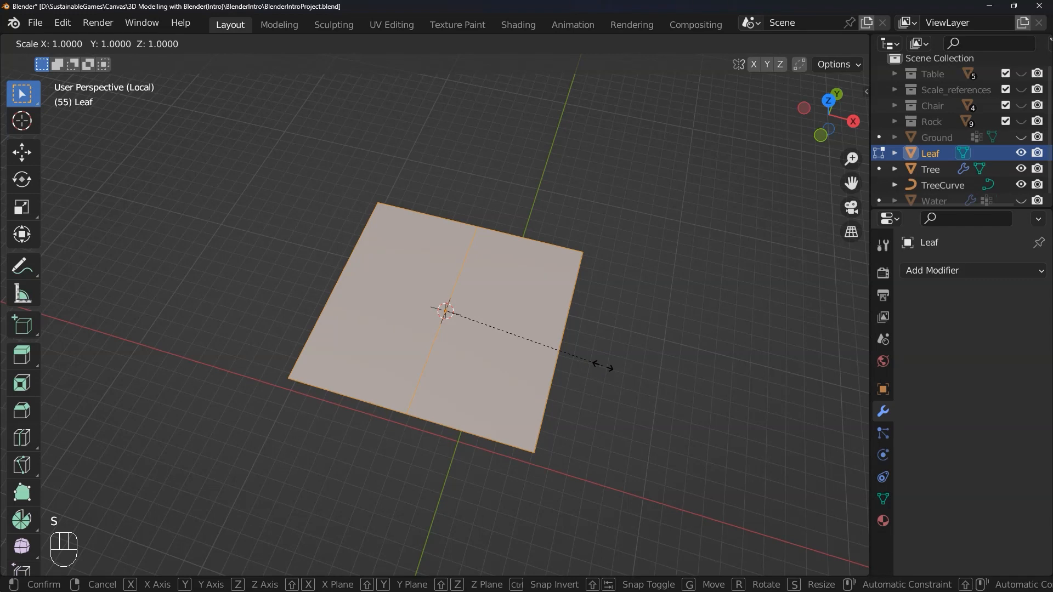
pyautogui.press('x')
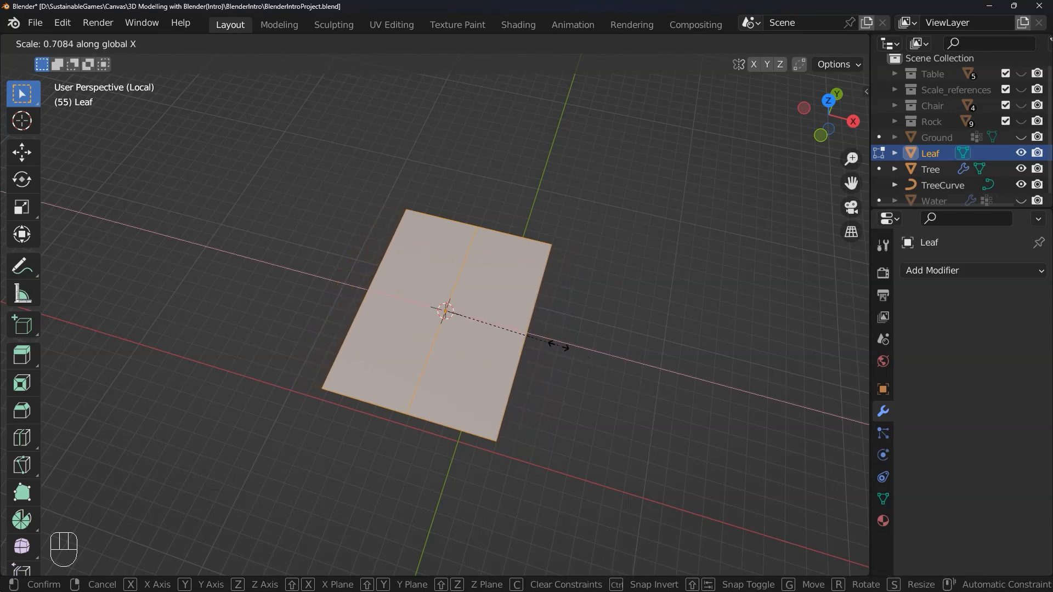
pyautogui.click(554, 344)
# Add five evenly spaced loop cuts across the width of the Leaf plane
pyautogui.moveTo(576, 379)
pyautogui.mouseDown(button='middle')
pyautogui.moveTo(544, 345)
pyautogui.moveTo(565, 340)
pyautogui.moveTo(559, 372)
pyautogui.mouseUp(button='middle')
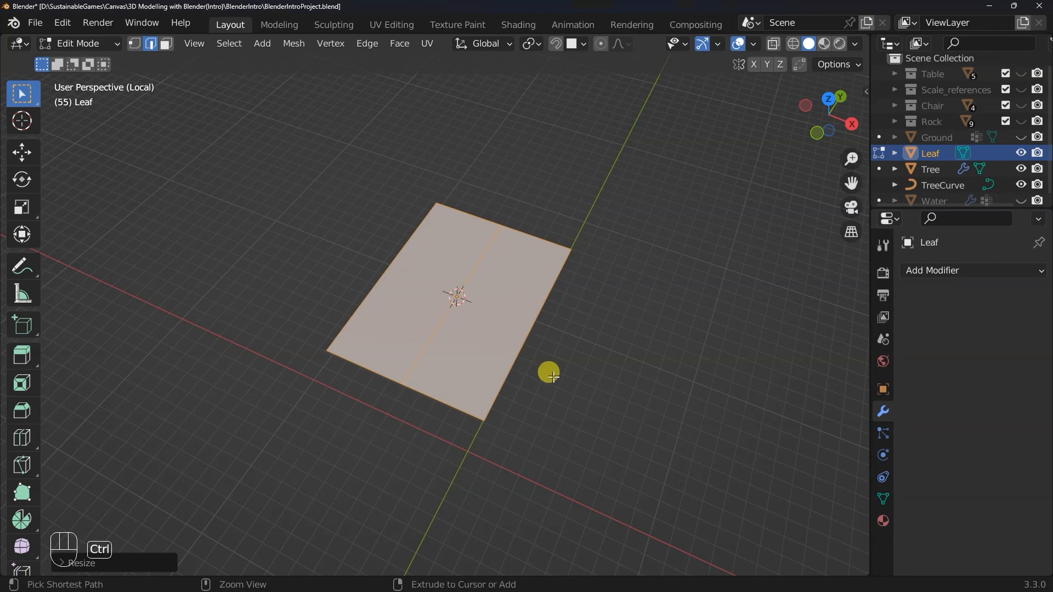
pyautogui.hotkey('ctrl', 'r')
pyautogui.scroll(4, 532, 349)
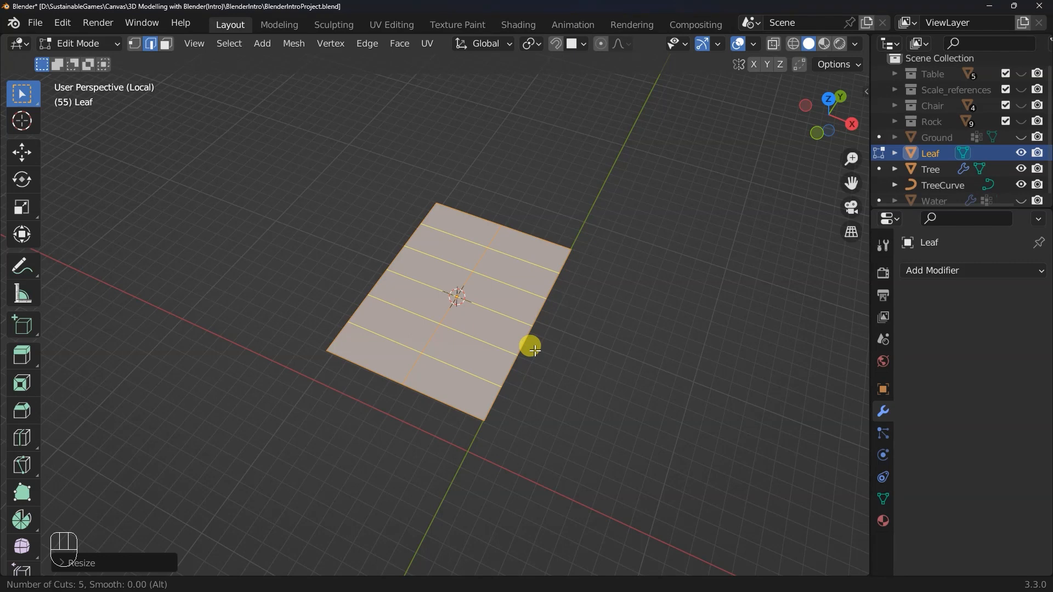
pyautogui.click(528, 347)
pyautogui.click(528, 346)
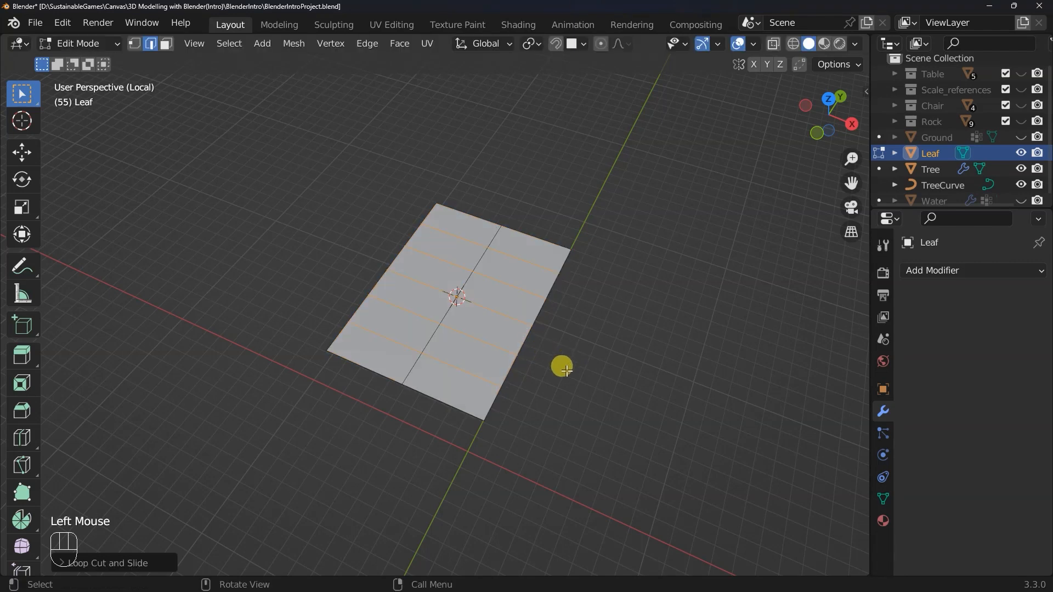
pyautogui.moveTo(562, 366); pyautogui.dragTo(498, 376, button='middle')
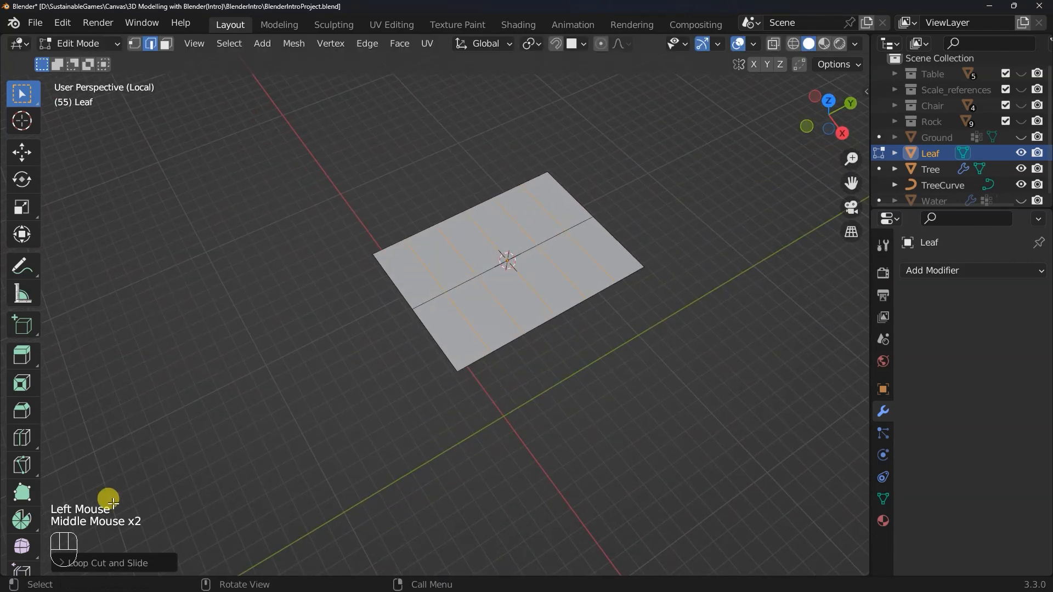
# Set the crosswise loop cut's number of cuts to 6 and deselect the mesh
pyautogui.click(68, 567)
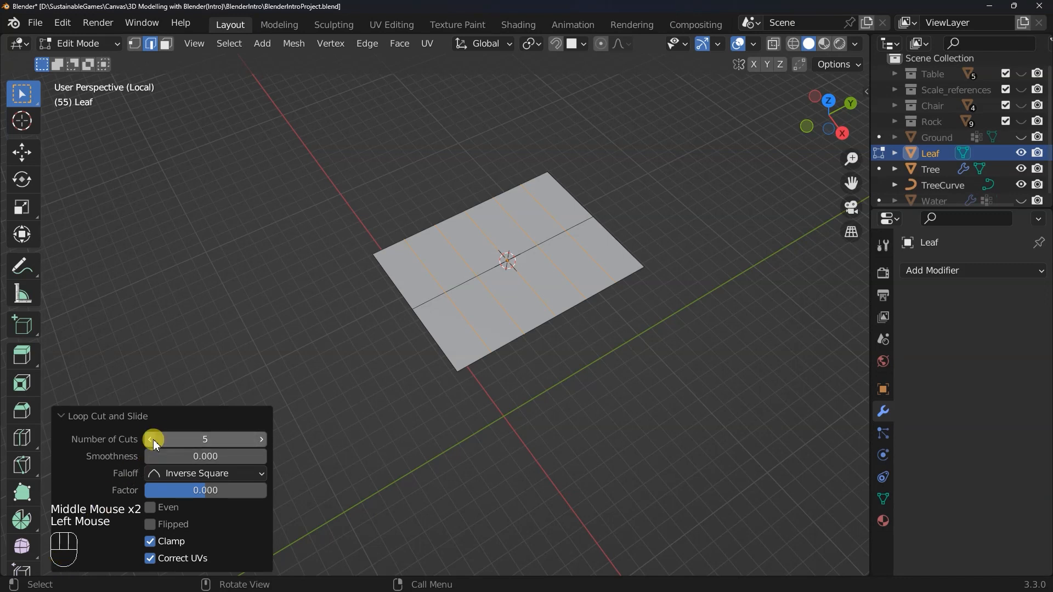
pyautogui.click(260, 440)
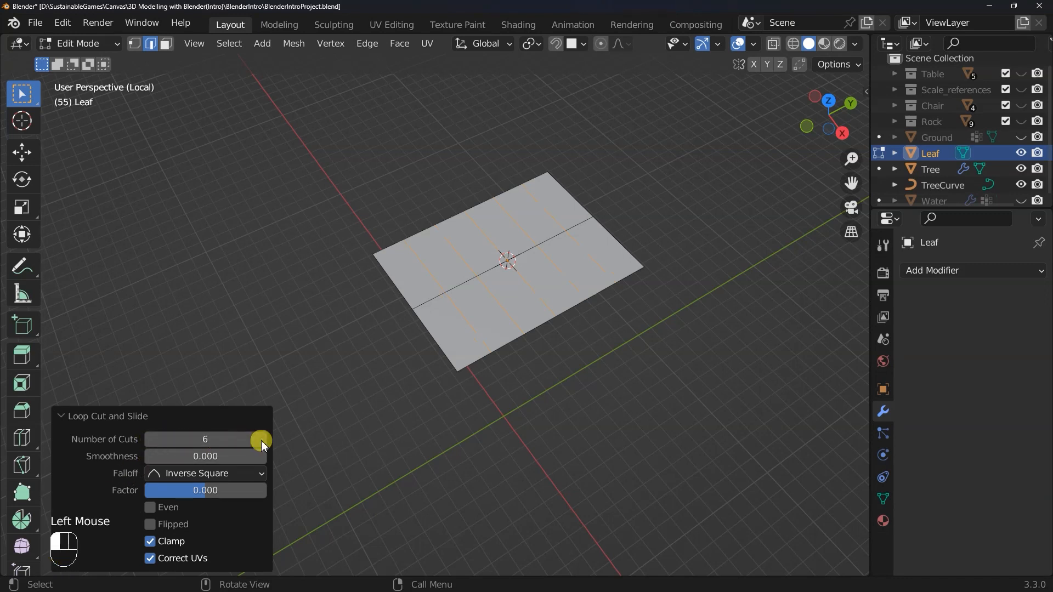
pyautogui.click(151, 439)
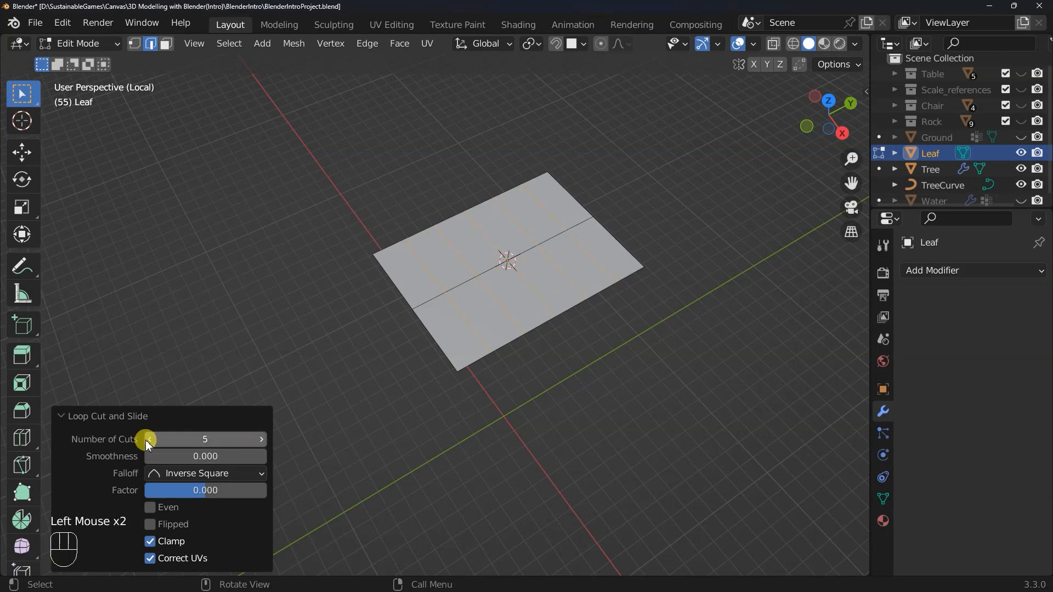
pyautogui.click(261, 440)
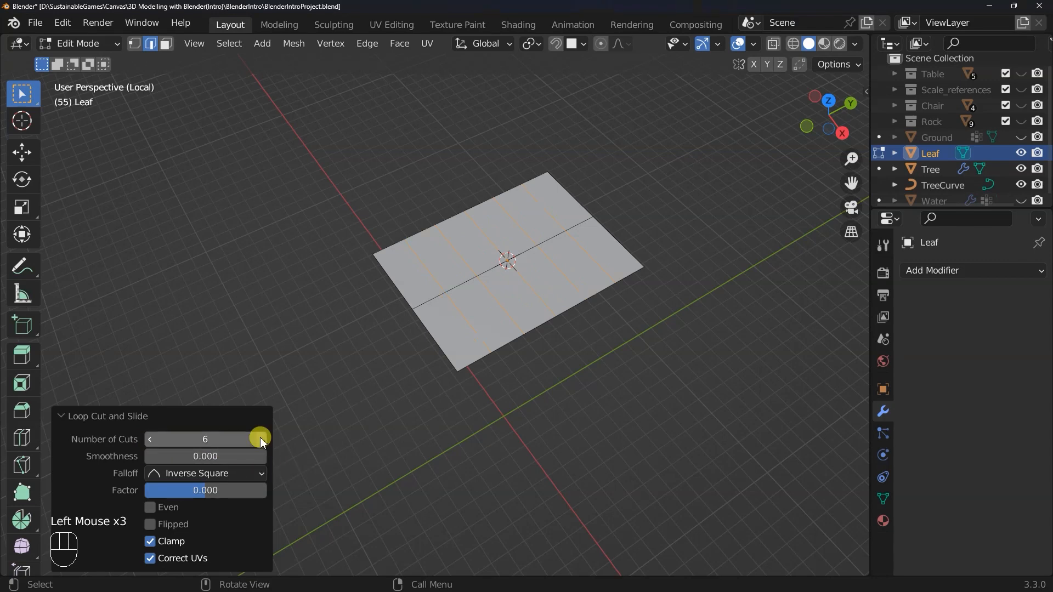
pyautogui.click(61, 416)
pyautogui.moveTo(566, 429); pyautogui.dragTo(543, 399, button='middle')
pyautogui.click(578, 395)
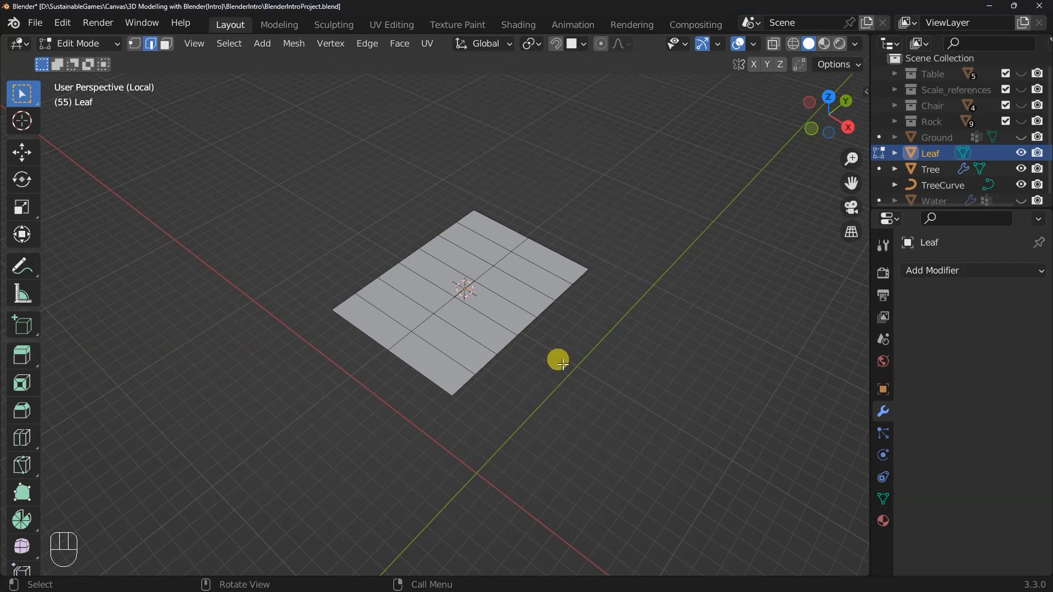
# Taper the leaf's far +Y end in top view by scaling its end vertices to about 0.056 with smooth proportional editing, size 4.59
pyautogui.moveTo(561, 362); pyautogui.dragTo(557, 413, button='middle')
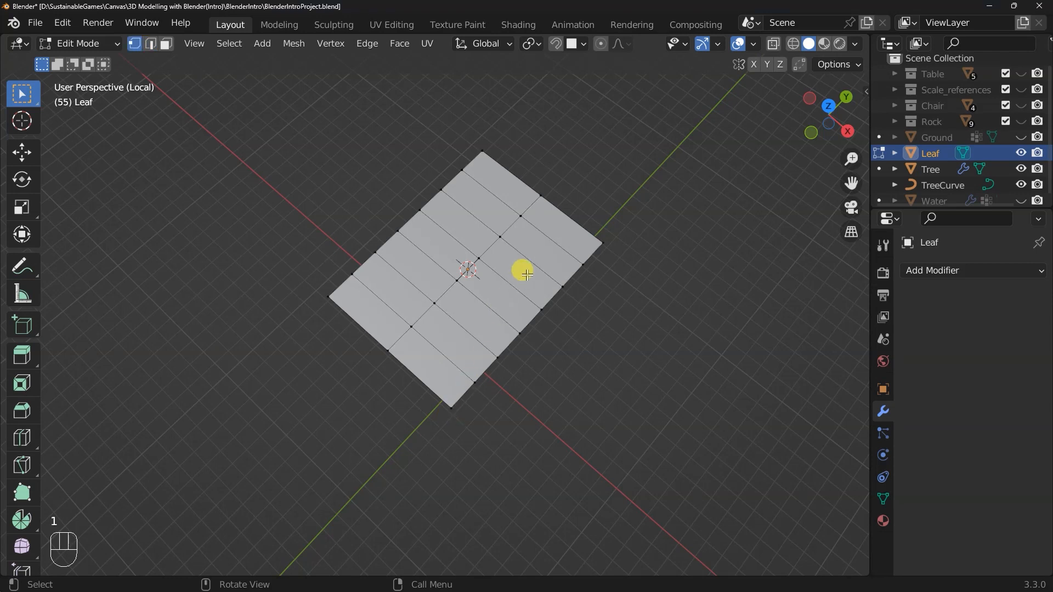
pyautogui.click(559, 155)
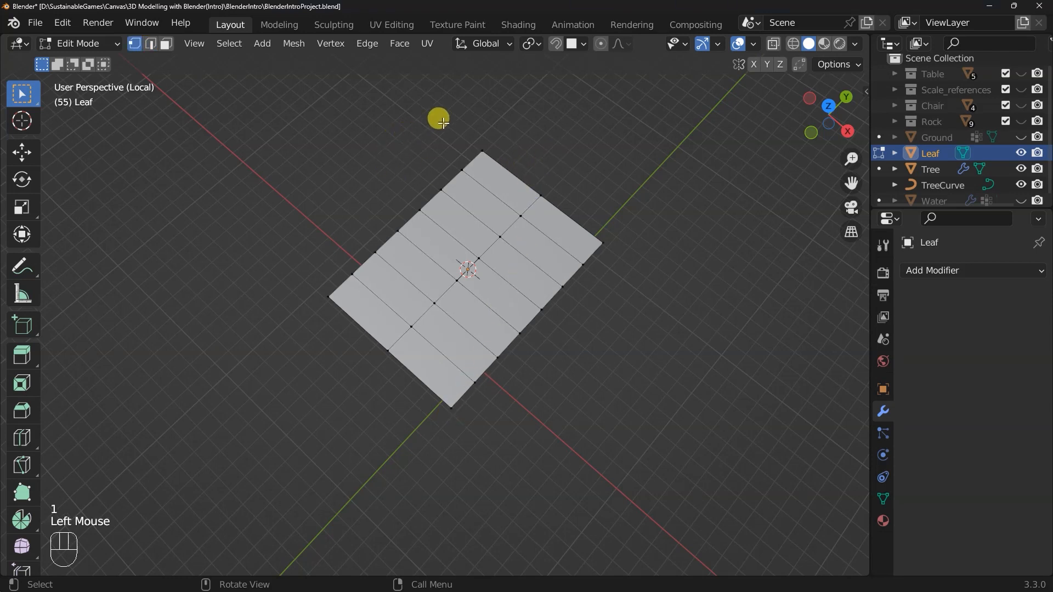
pyautogui.press('`')
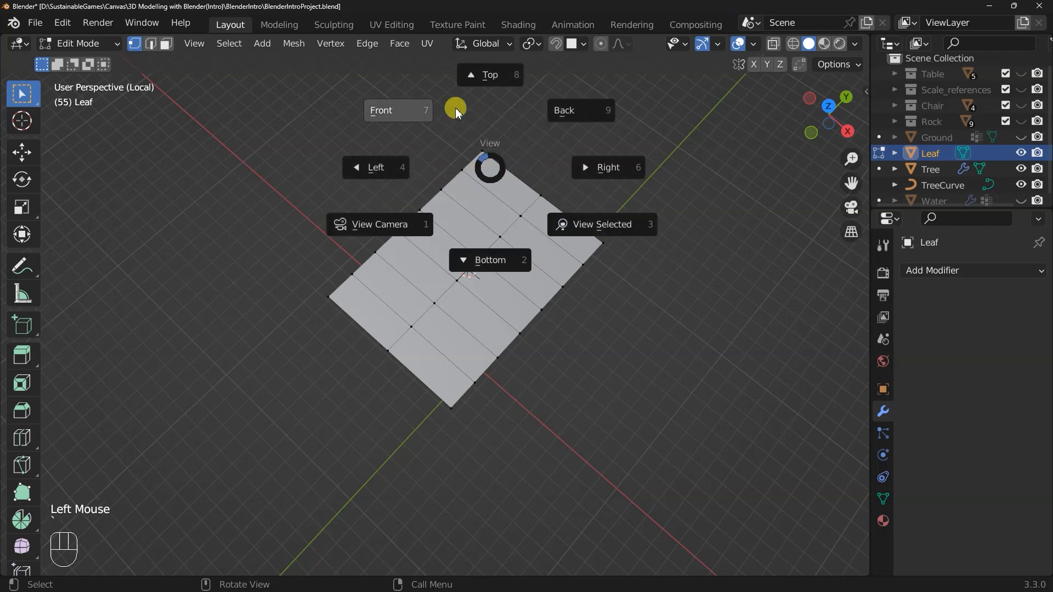
pyautogui.click(475, 67)
pyautogui.moveTo(299, 109); pyautogui.dragTo(541, 149)
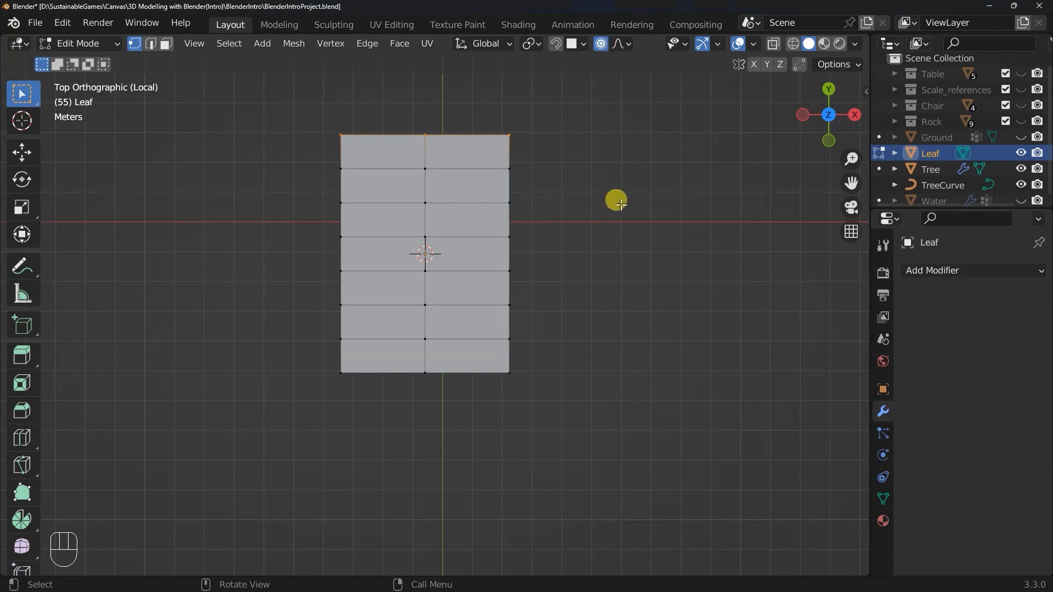
pyautogui.press('s')
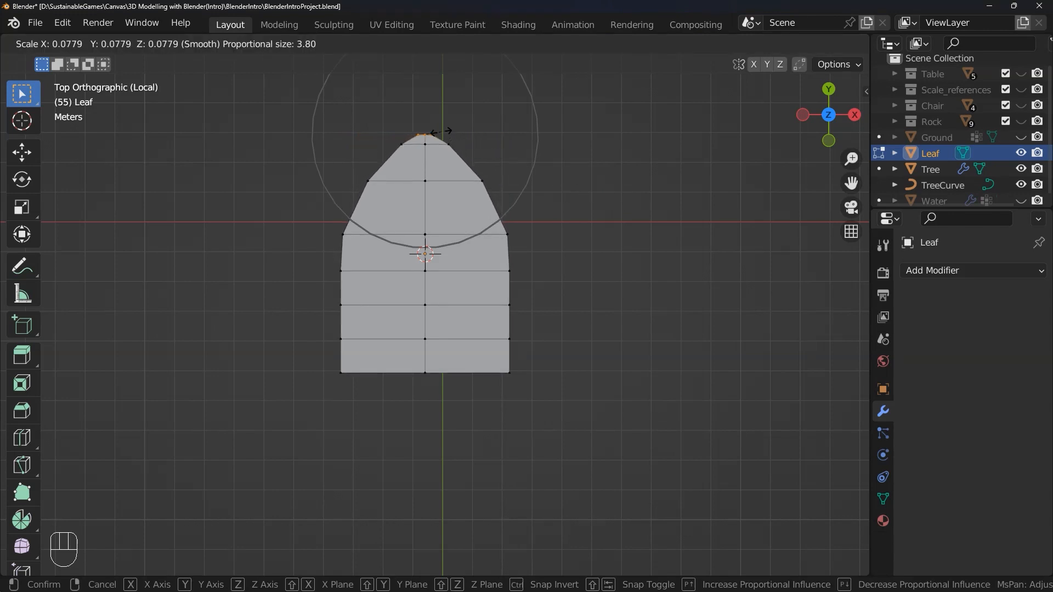
pyautogui.scroll(-2, 434, 128)
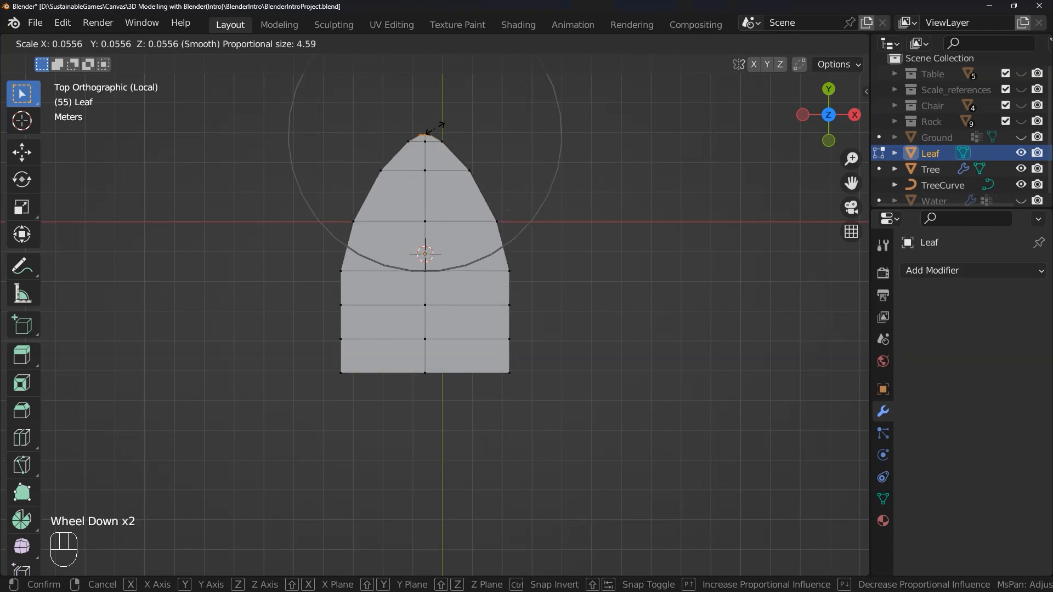
pyautogui.click(434, 128)
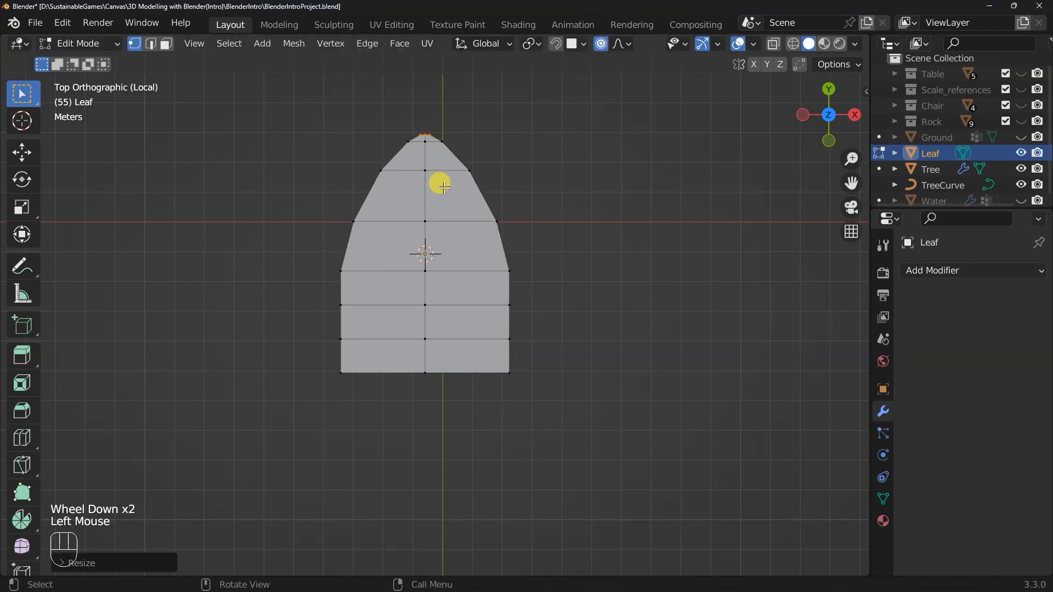
# Taper the leaf's -Y end by scaling its end vertices to about 0.08 with smooth proportional editing, adjusting the falloff to match the +Y end
pyautogui.moveTo(315, 360); pyautogui.dragTo(540, 404)
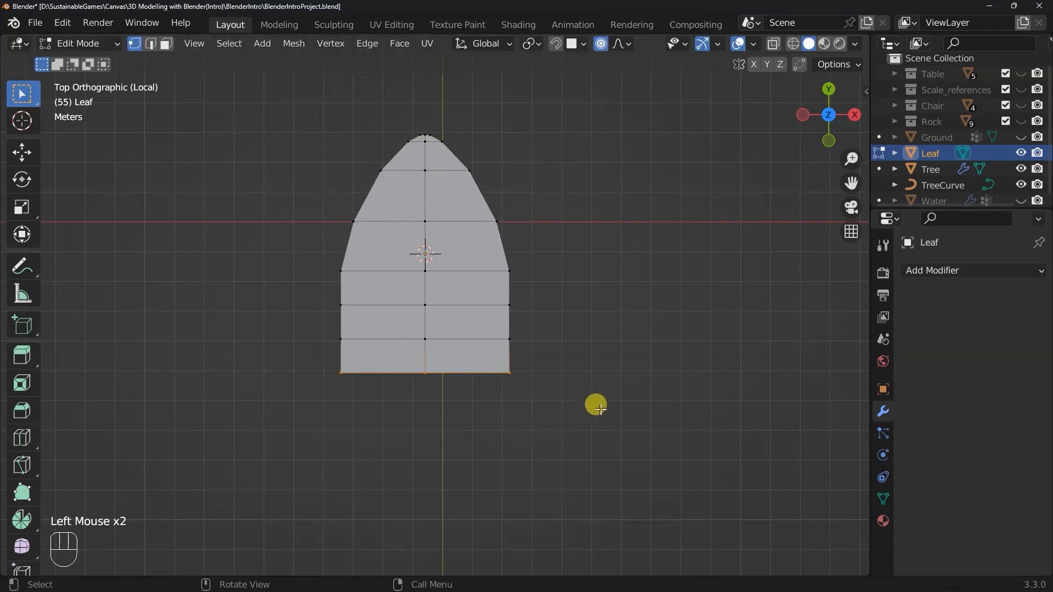
pyautogui.press('s')
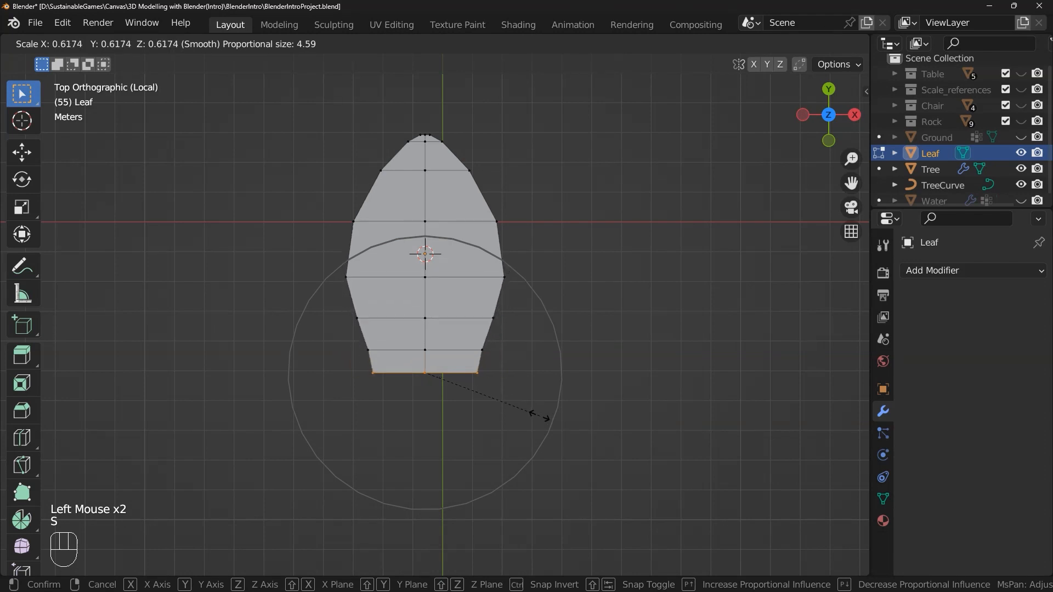
pyautogui.scroll(7, 524, 420)
pyautogui.scroll(-2, 442, 399)
pyautogui.scroll(5, 441, 399)
pyautogui.scroll(-1, 441, 399)
pyautogui.scroll(-9, 439, 392)
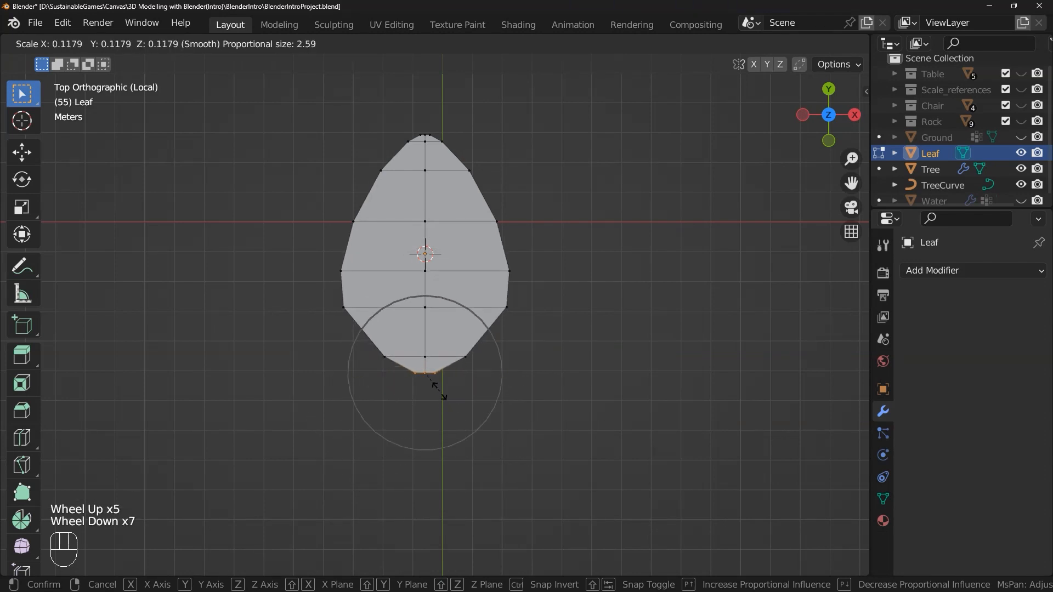
pyautogui.scroll(6, 435, 385)
pyautogui.scroll(-9, 435, 386)
pyautogui.scroll(-7, 435, 386)
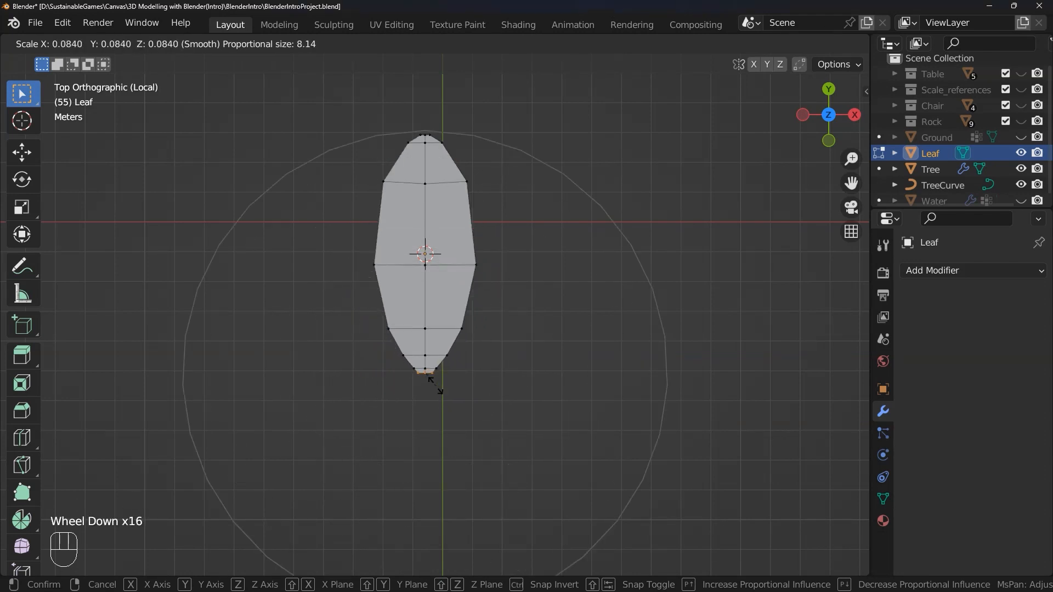
pyautogui.scroll(-1, 436, 384)
pyautogui.scroll(1, 436, 383)
pyautogui.scroll(4, 437, 384)
pyautogui.scroll(-3, 437, 384)
pyautogui.scroll(1, 441, 382)
pyautogui.scroll(4, 436, 378)
pyautogui.click(432, 376)
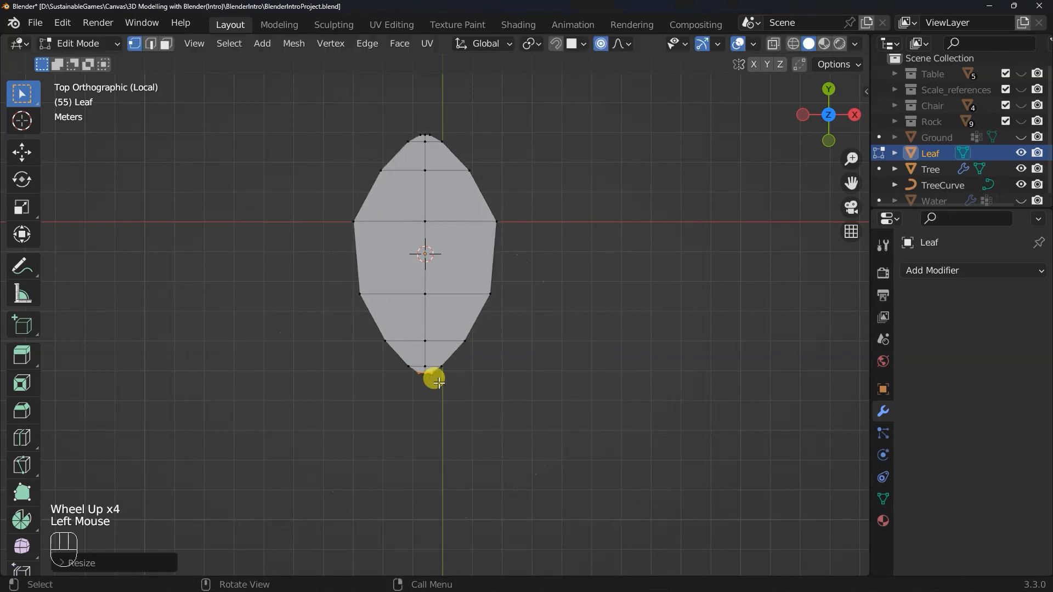
# Add three single crosswise loop cuts to the leaf: one through its middle and one in each half
pyautogui.moveTo(432, 377); pyautogui.dragTo(528, 300, button='middle')
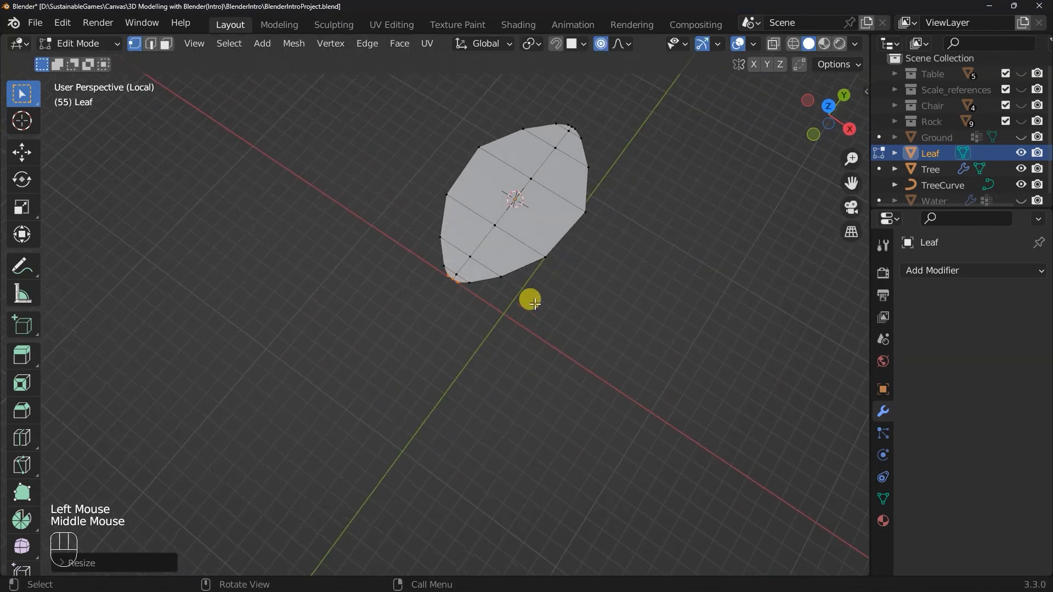
pyautogui.hotkey('ctrl', 'r')
pyautogui.click(548, 236)
pyautogui.click(548, 236)
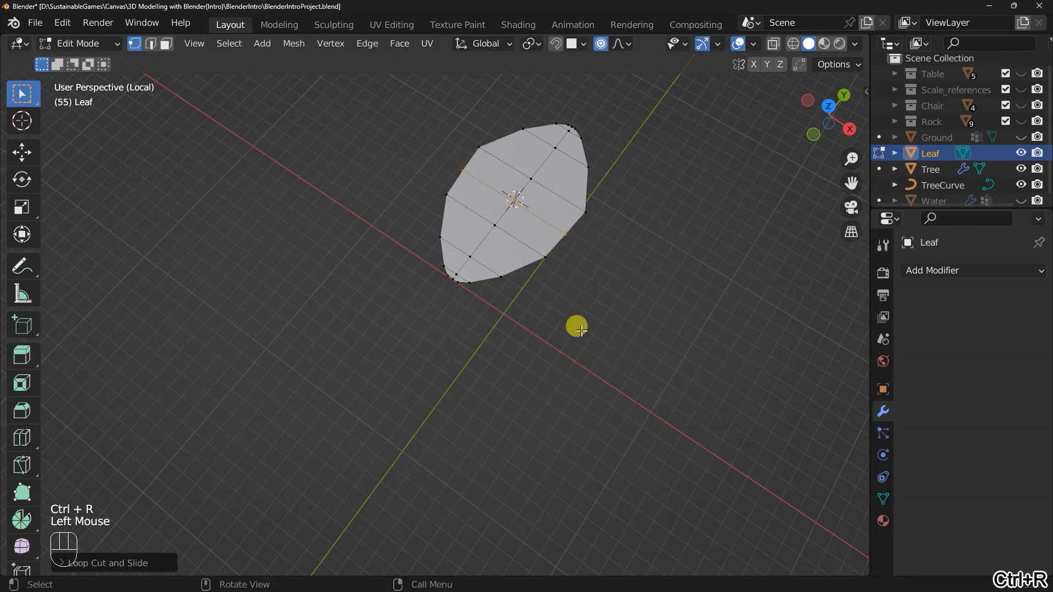
pyautogui.moveTo(580, 329); pyautogui.dragTo(508, 298, button='middle')
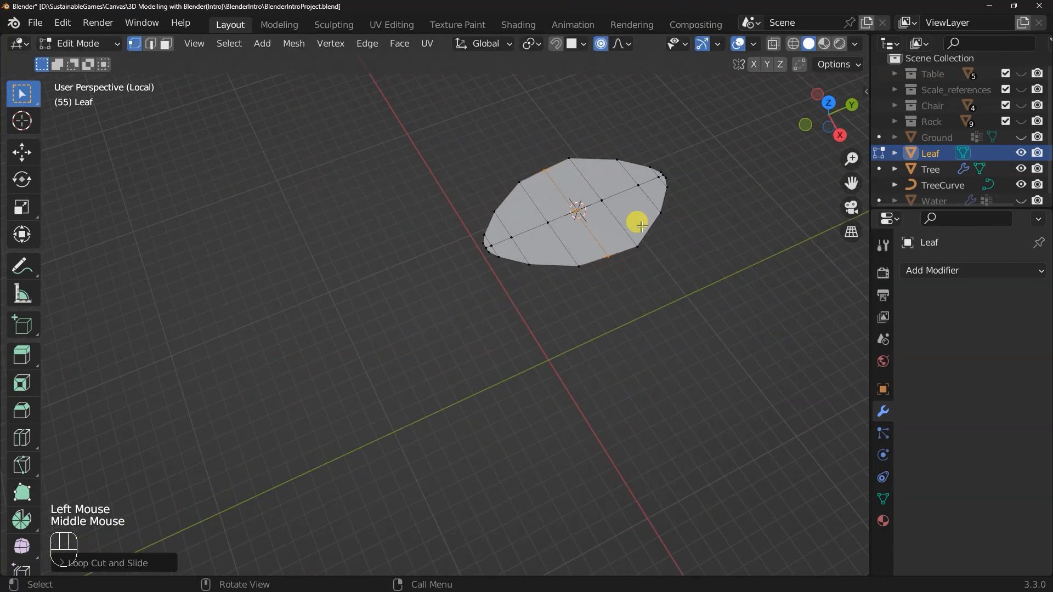
pyautogui.hotkey('ctrl', 'r')
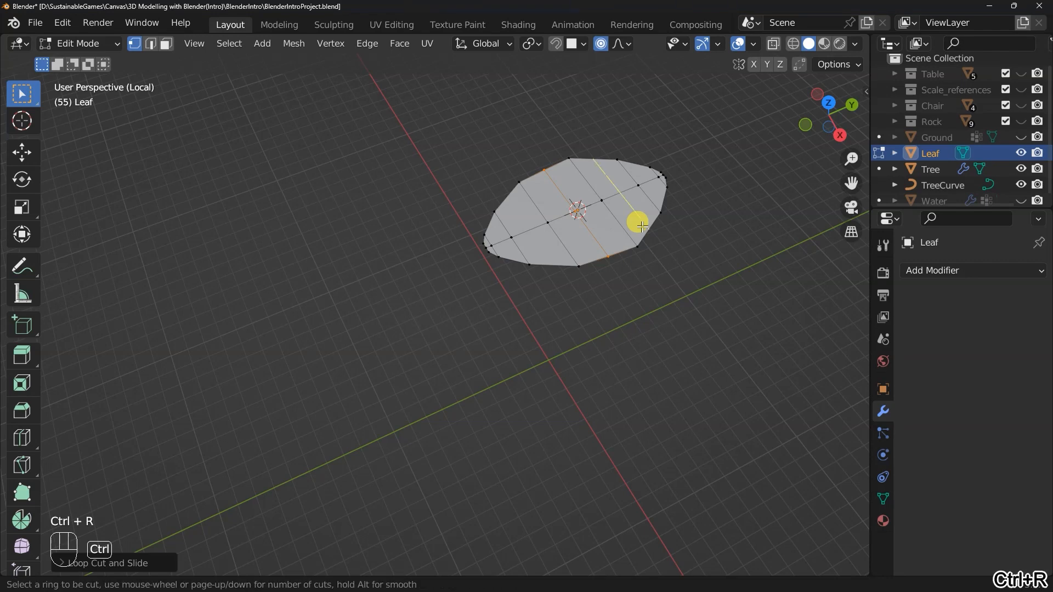
pyautogui.click(639, 225)
pyautogui.click(639, 224)
pyautogui.moveTo(636, 280); pyautogui.dragTo(524, 305, button='middle')
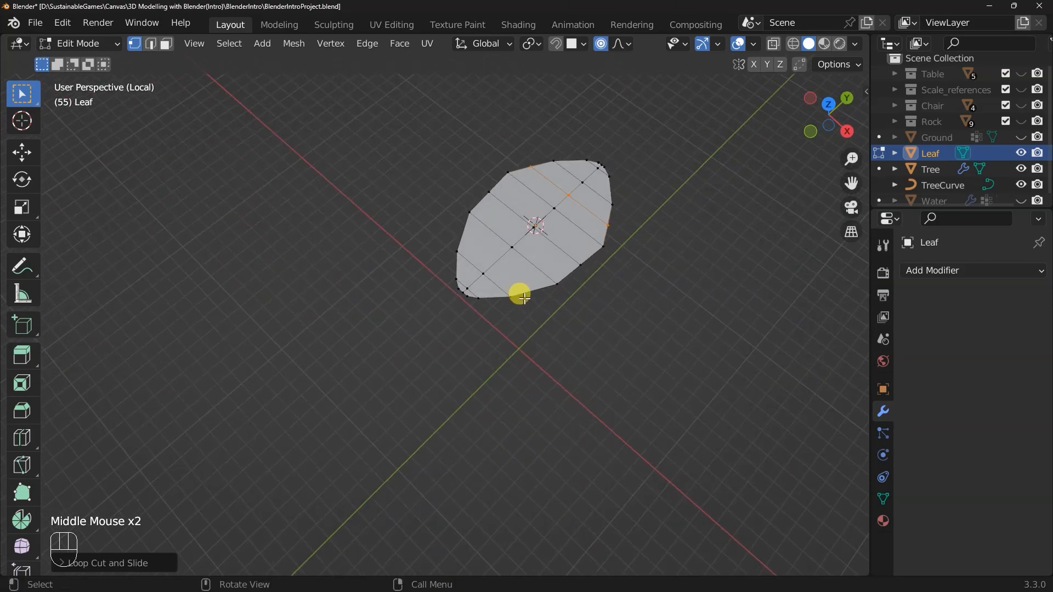
pyautogui.hotkey('ctrl', 'r')
pyautogui.click(523, 298)
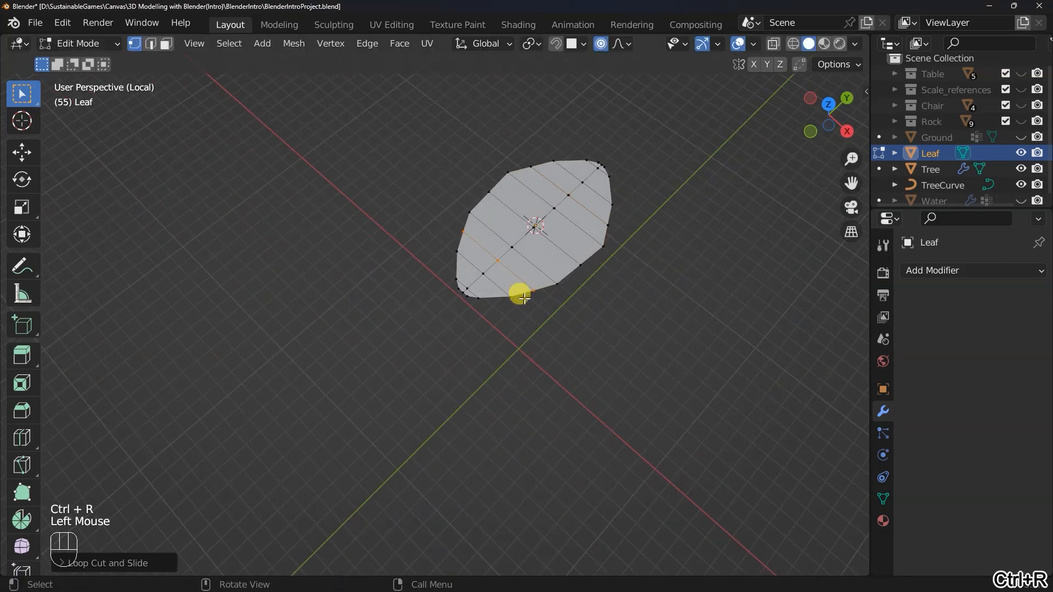
# In top view, scale down the two outer vertices of the +Y half's widest crosswise row, with proportional size 1.95
pyautogui.moveTo(532, 336); pyautogui.dragTo(552, 308, button='middle')
pyautogui.scroll(2, 573, 308)
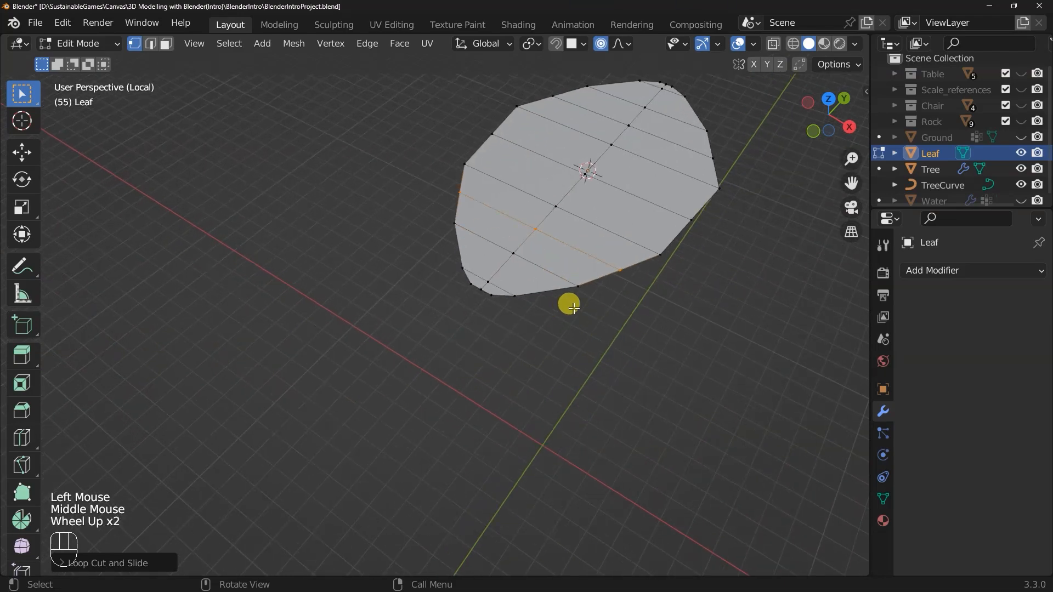
pyautogui.moveTo(851, 183); pyautogui.dragTo(711, 286)
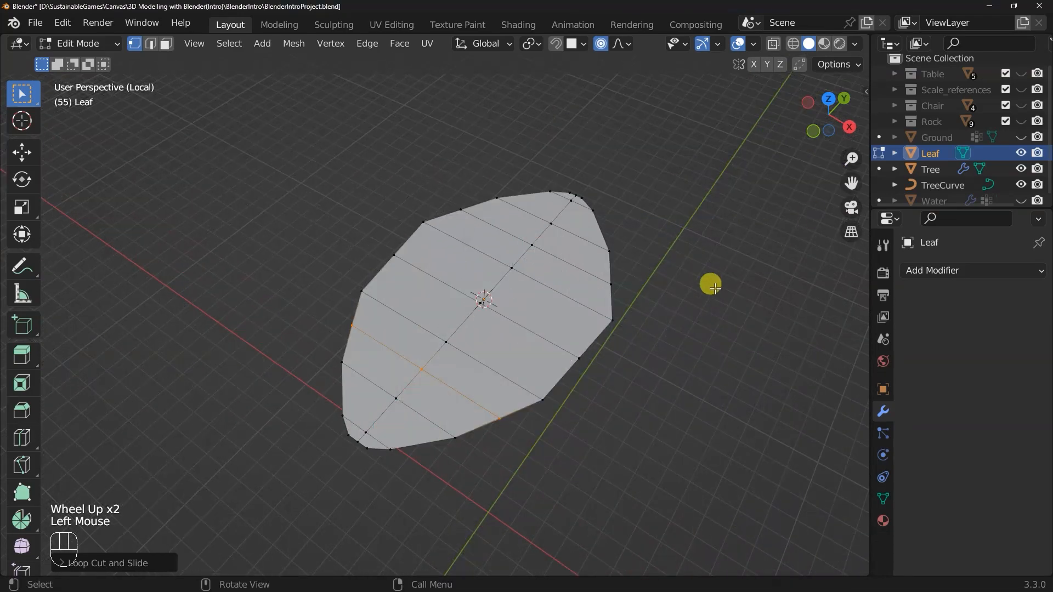
pyautogui.click(611, 317)
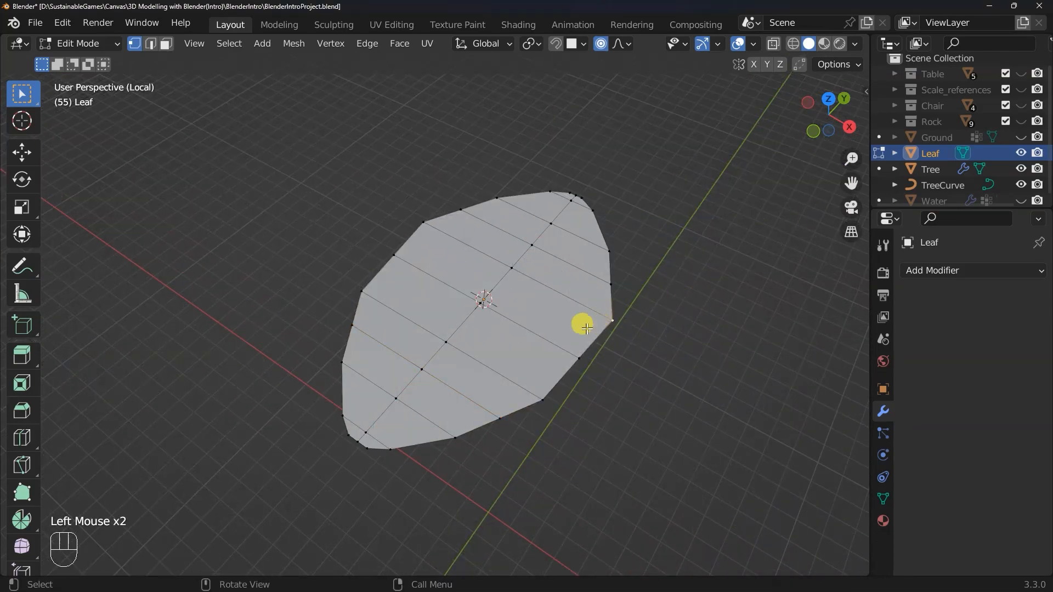
pyautogui.keyDown('shift'); pyautogui.click(423, 223); pyautogui.keyUp('shift')
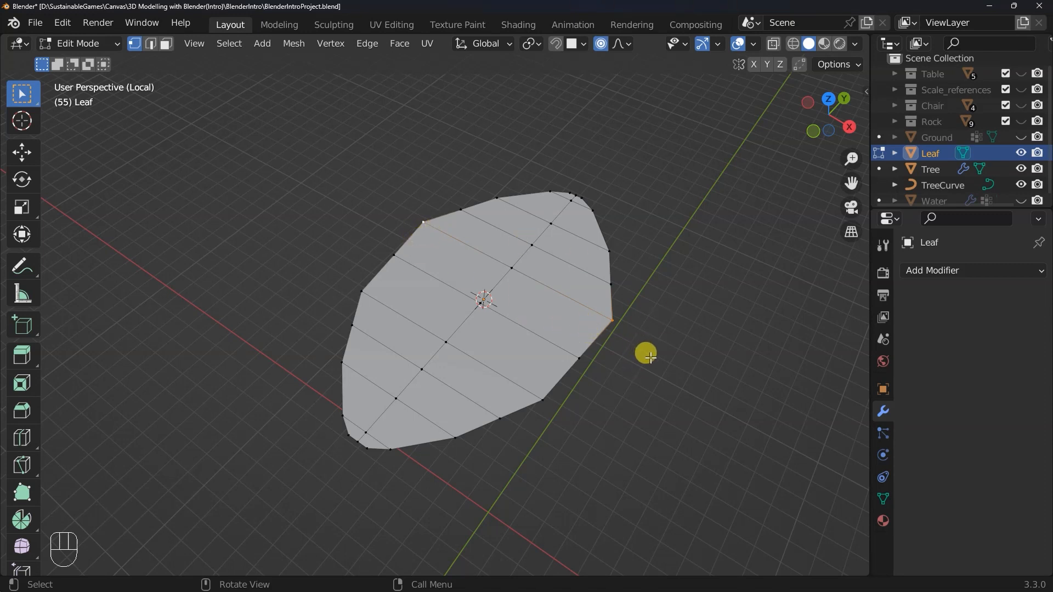
pyautogui.press('`')
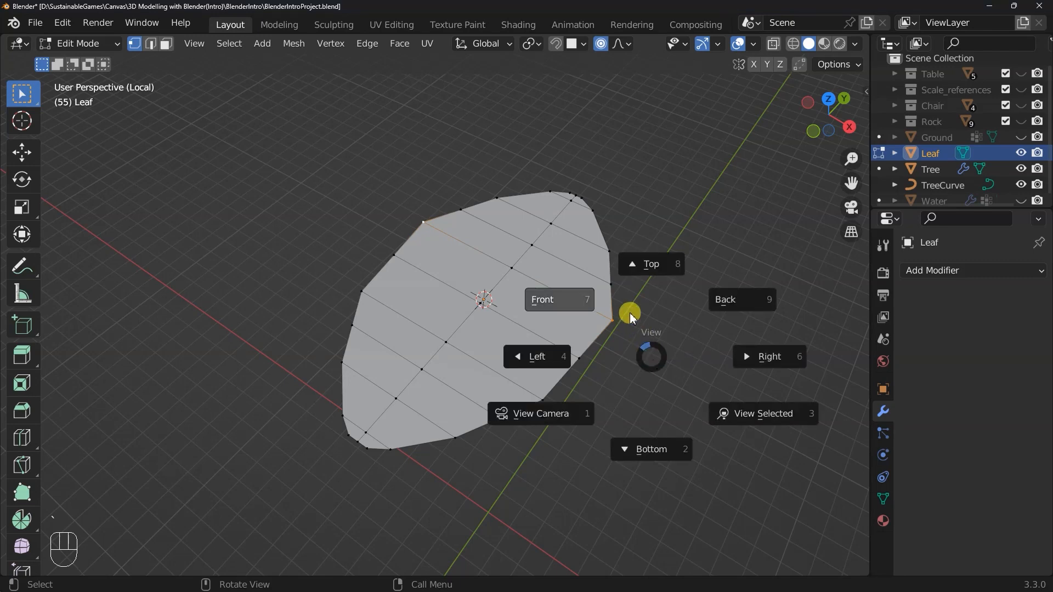
pyautogui.scroll(-1, 660, 251)
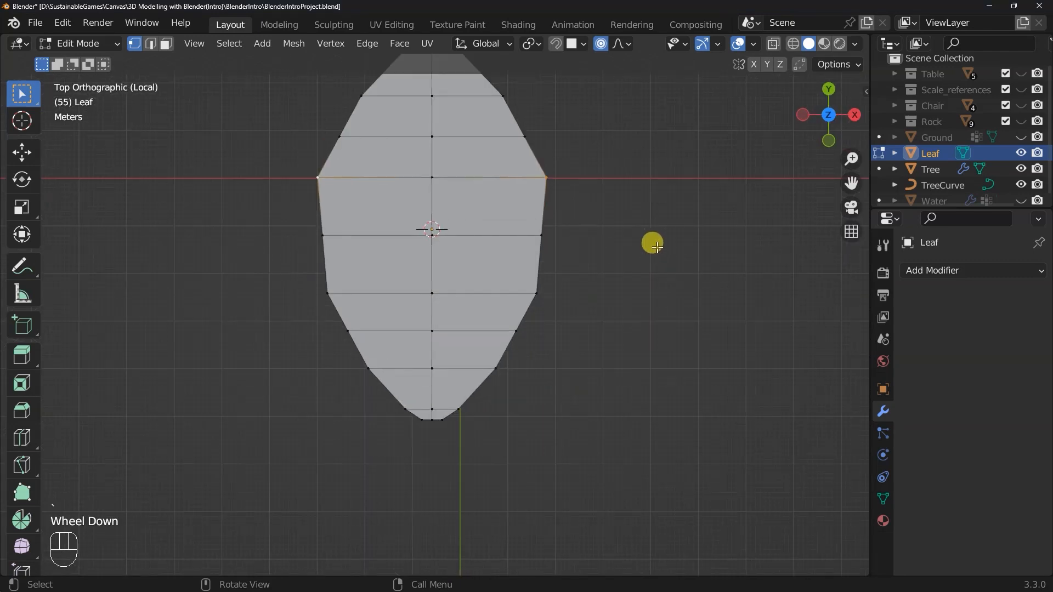
pyautogui.press('s')
pyautogui.scroll(4, 643, 236)
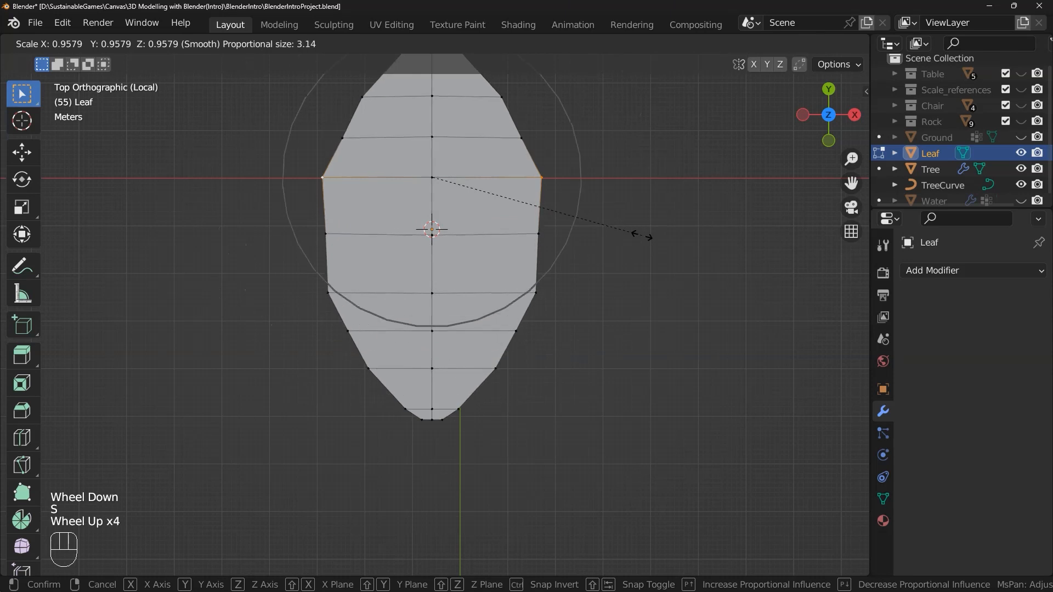
pyautogui.scroll(3, 641, 236)
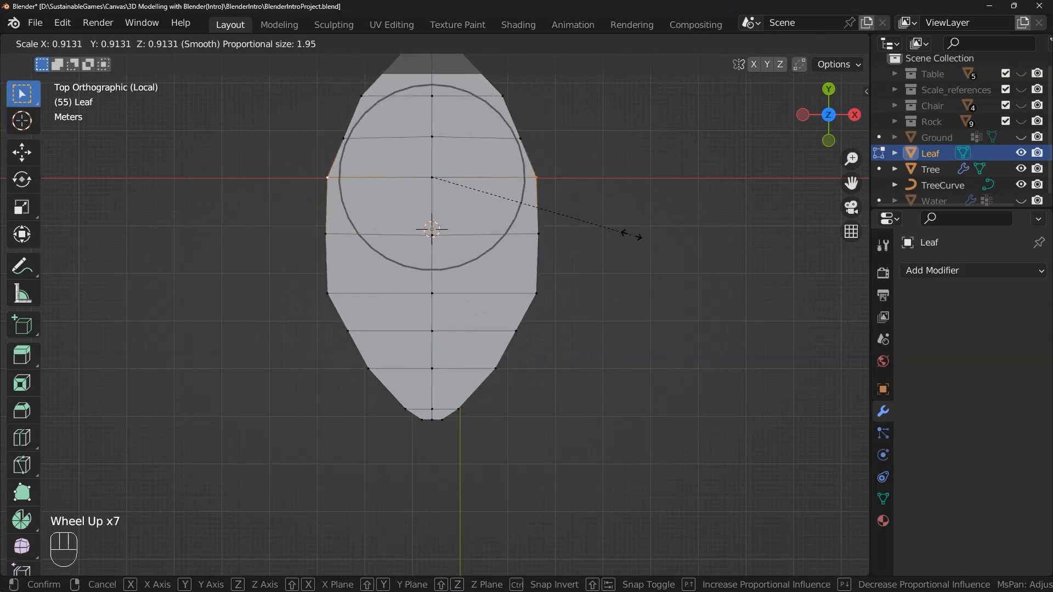
pyautogui.click(616, 230)
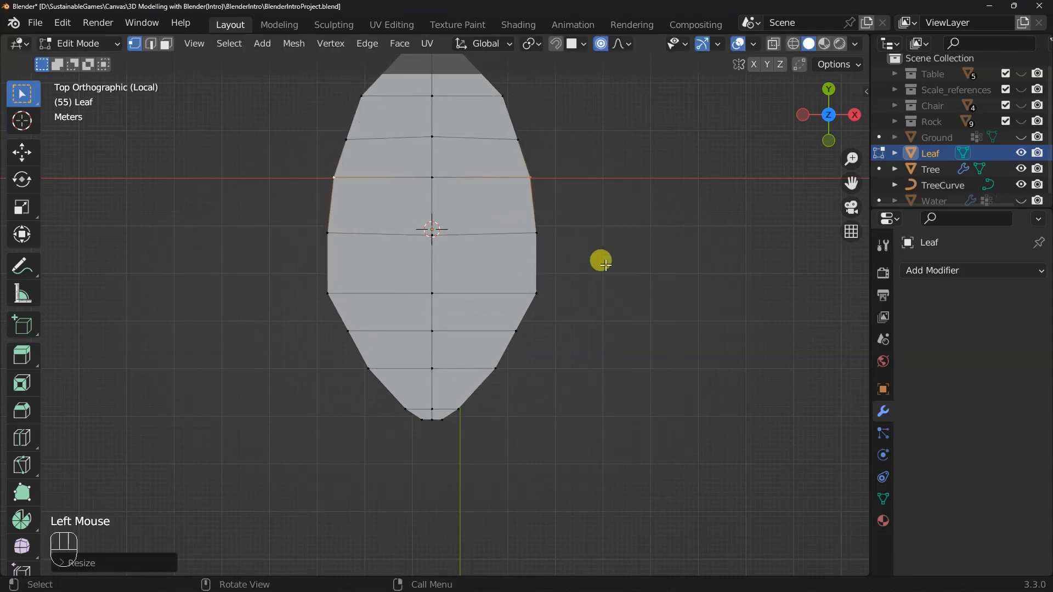
# Narrow the crosswise row just to the -Y side of the leaf's middle by scaling it with proportional size 1.95
pyautogui.moveTo(302, 281); pyautogui.dragTo(572, 301)
pyautogui.press('s')
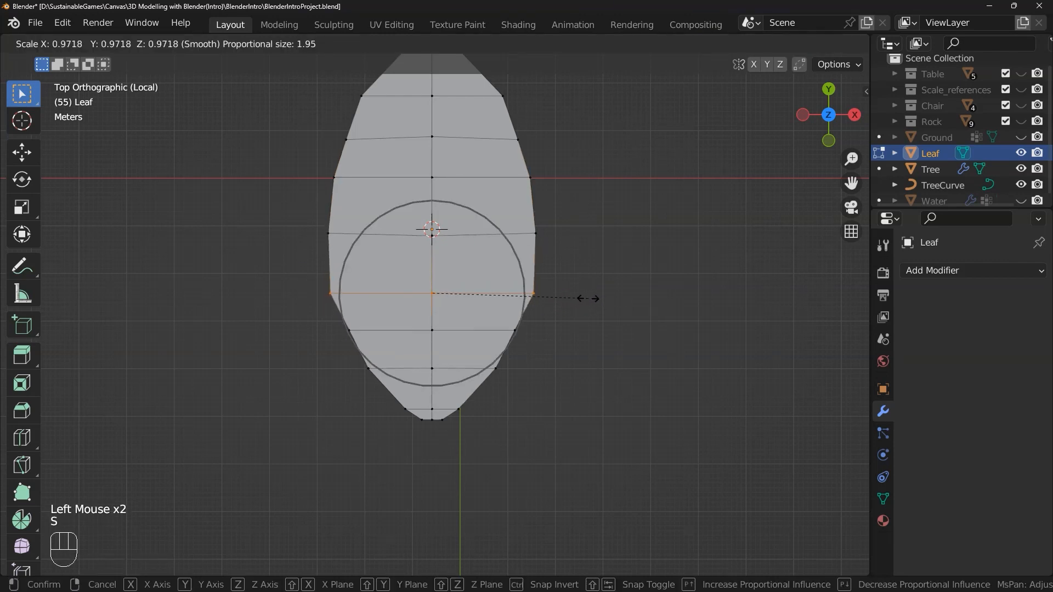
pyautogui.click(573, 293)
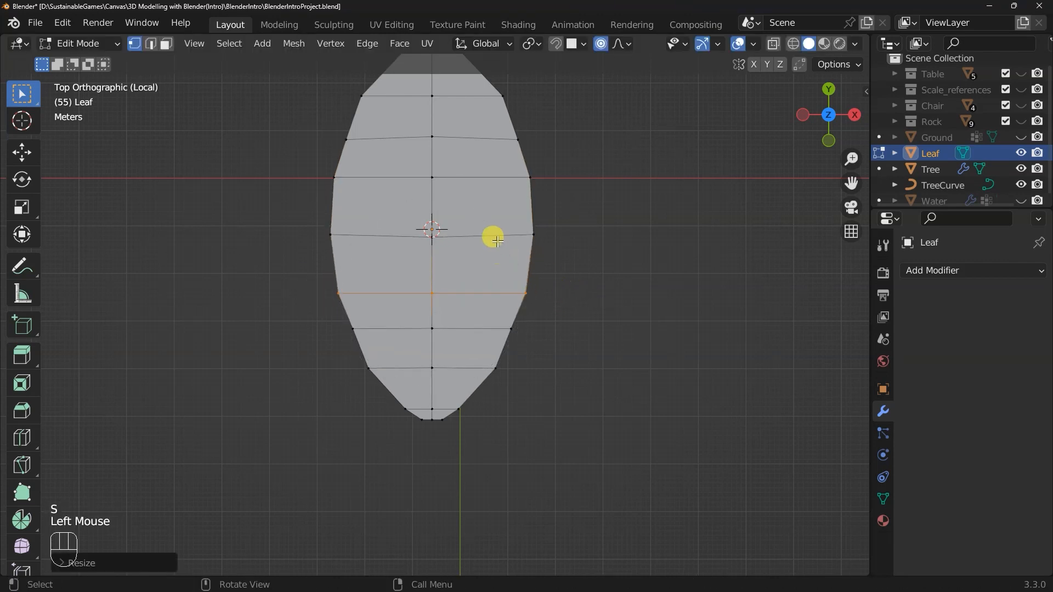
# In top view, scale the third crosswise row from the leaf's +Y tip to about 0.86 with proportional size 1.33
pyautogui.moveTo(571, 188); pyautogui.dragTo(544, 129, button='middle')
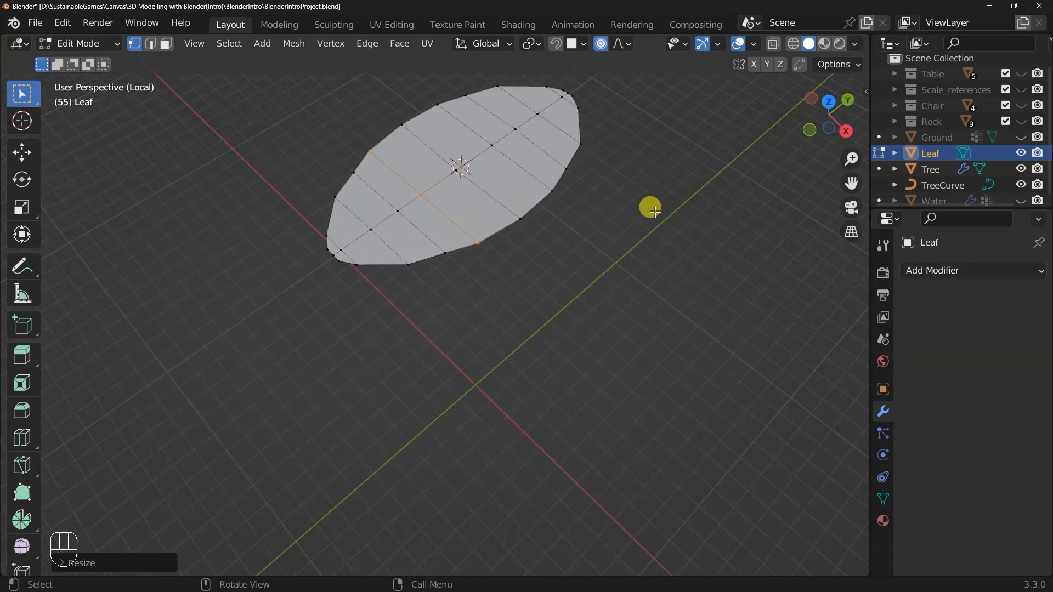
pyautogui.moveTo(649, 207); pyautogui.dragTo(693, 258, button='middle')
pyautogui.press('`')
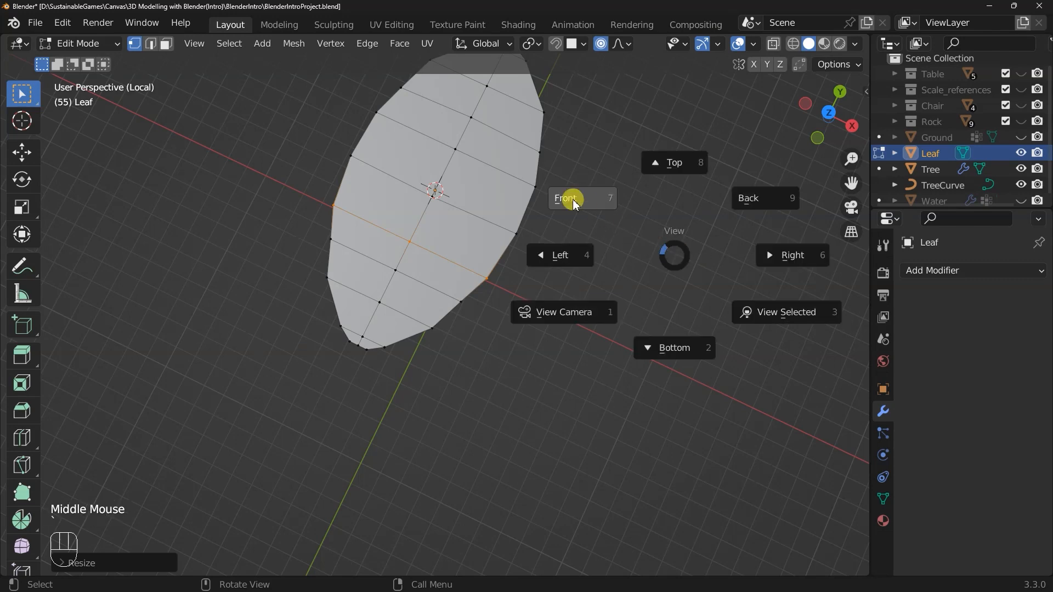
pyautogui.click(669, 162)
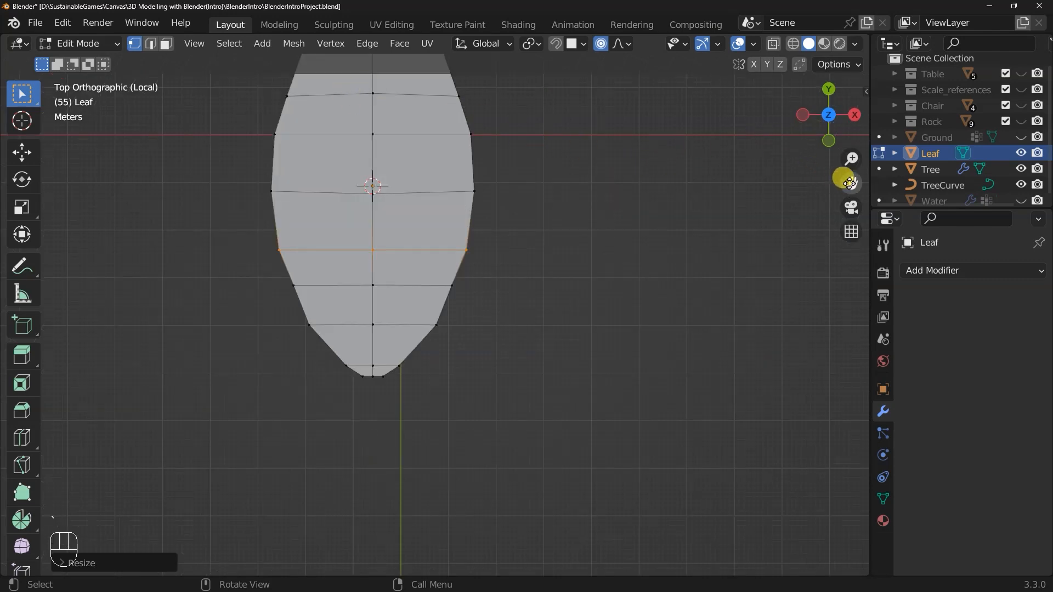
pyautogui.moveTo(850, 183); pyautogui.dragTo(851, 262)
pyautogui.moveTo(302, 122); pyautogui.dragTo(477, 150)
pyautogui.press('s')
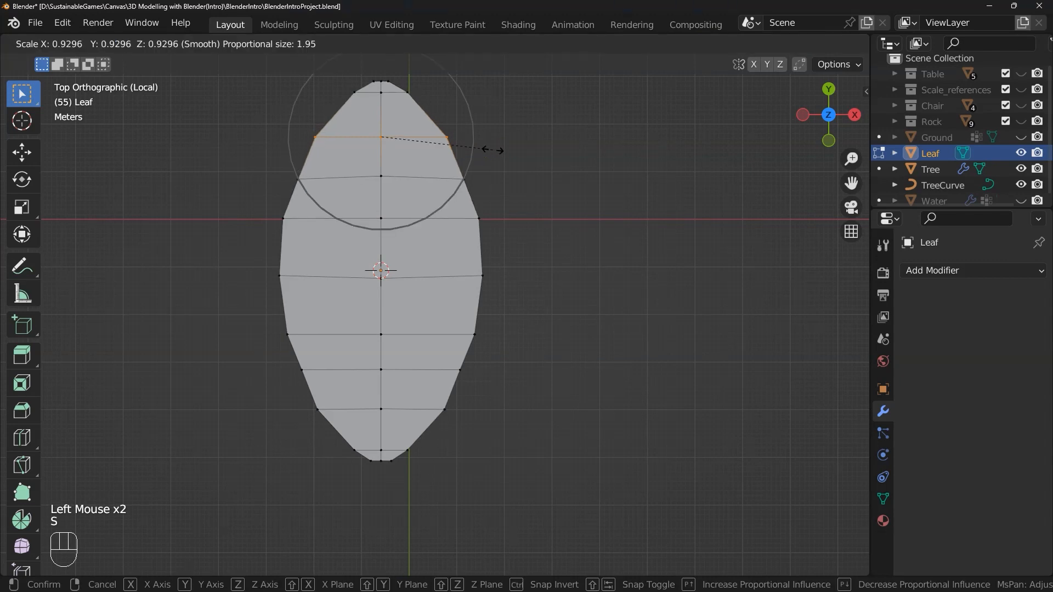
pyautogui.scroll(4, 492, 150)
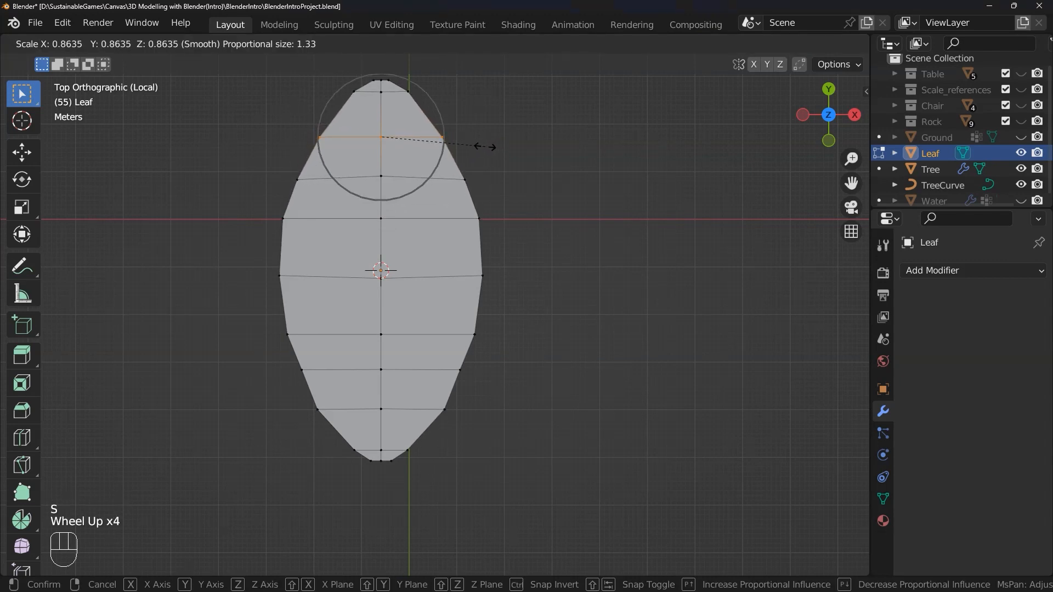
pyautogui.click(485, 147)
# Deselect the leaf mesh and turn off proportional editing
pyautogui.moveTo(610, 268); pyautogui.dragTo(521, 210, button='middle')
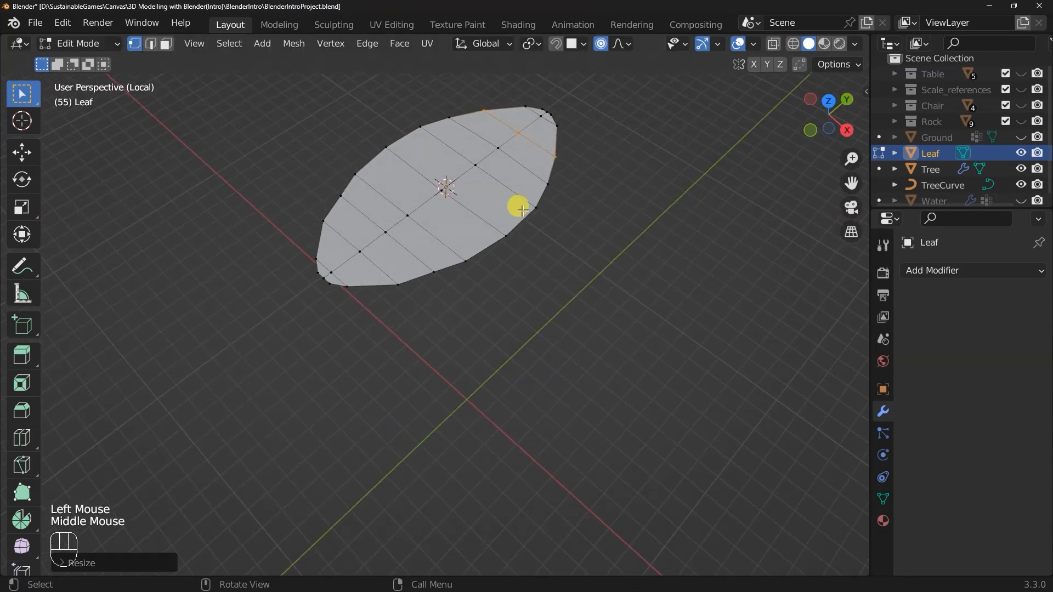
pyautogui.click(622, 189)
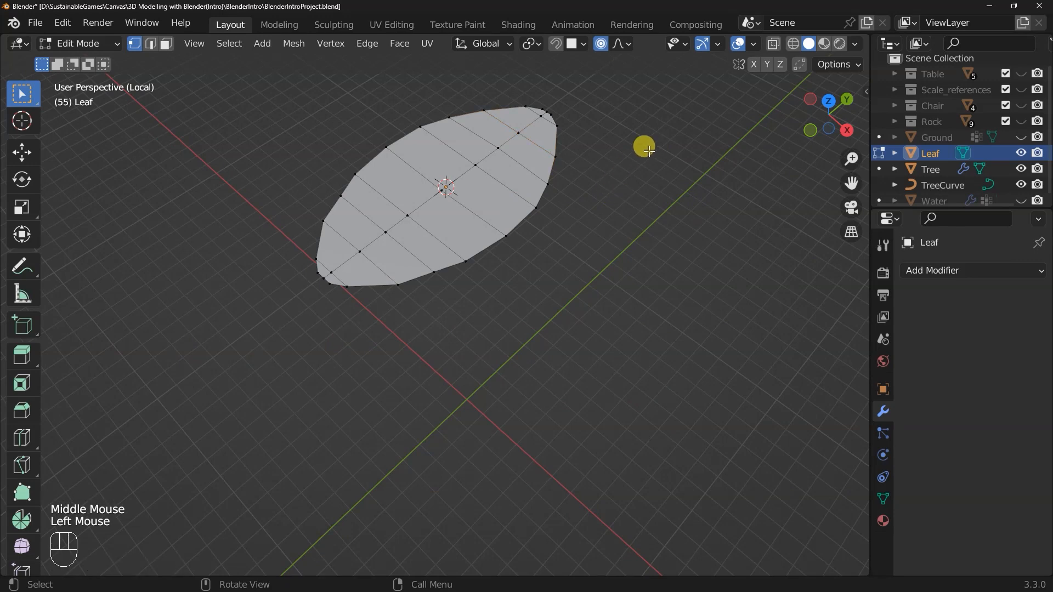
pyautogui.press('o')
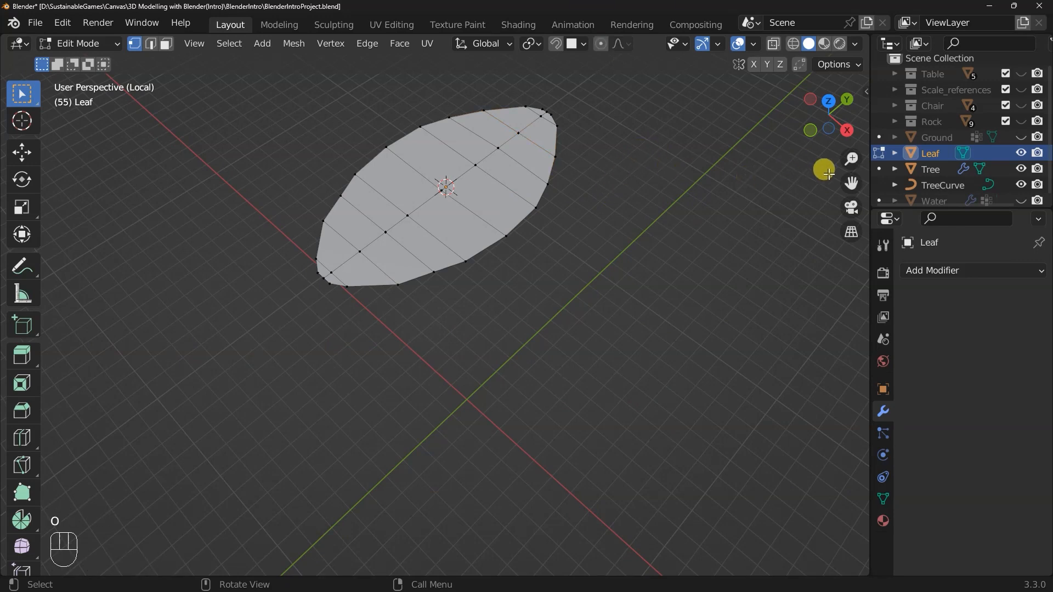
pyautogui.moveTo(854, 185); pyautogui.dragTo(830, 298)
pyautogui.moveTo(653, 300); pyautogui.dragTo(607, 237, button='middle')
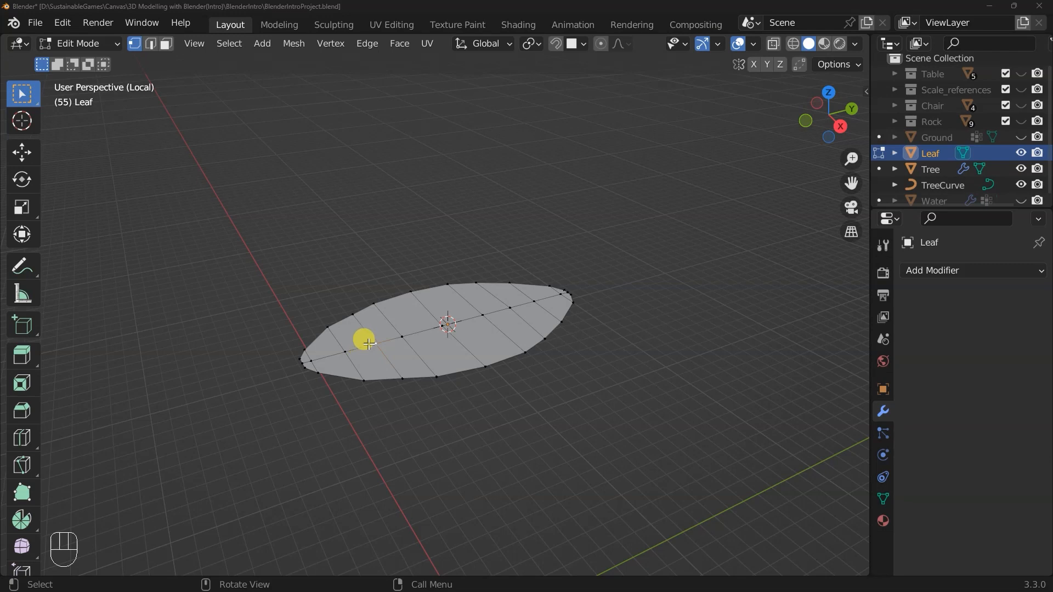
# Switch to edge selection and select a single edge on the leaf's lengthwise centre line
pyautogui.click(352, 288)
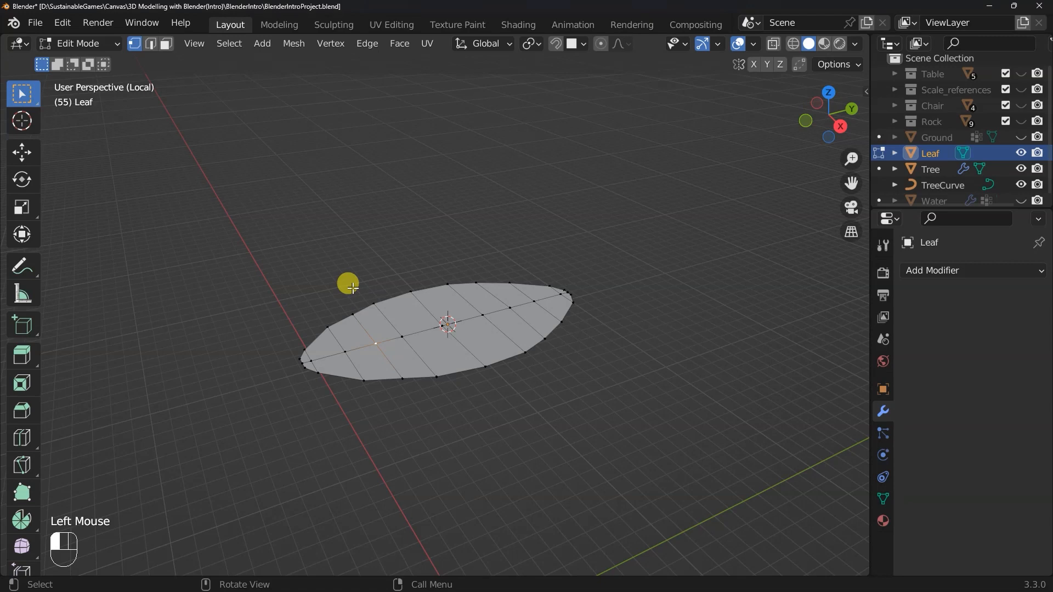
pyautogui.press('2')
pyautogui.click(365, 346)
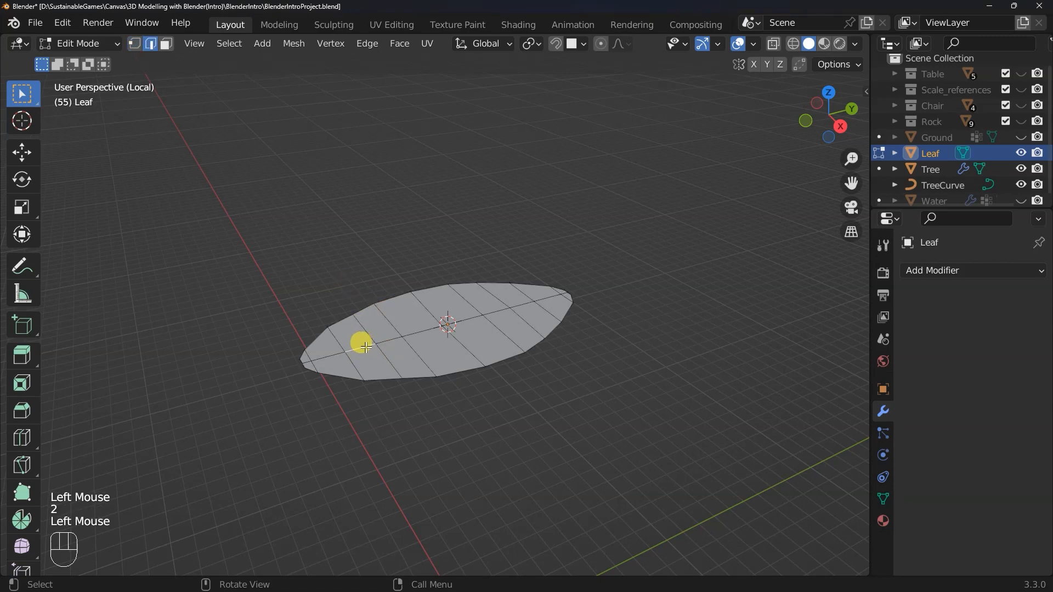
pyautogui.middleClick(366, 347)
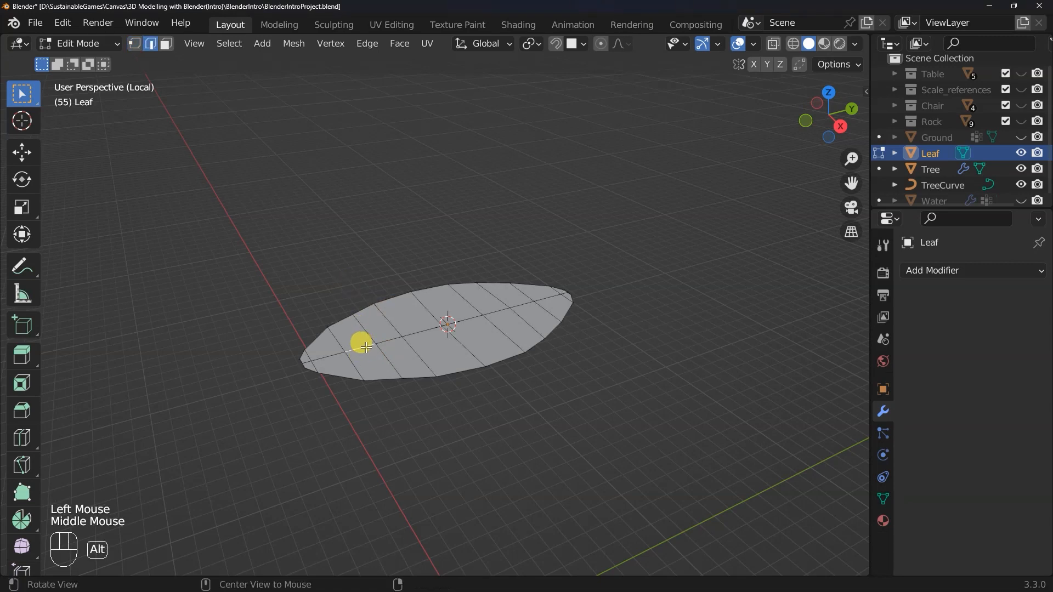
pyautogui.keyDown('alt'); pyautogui.middleClick(381, 339); pyautogui.keyUp('alt')
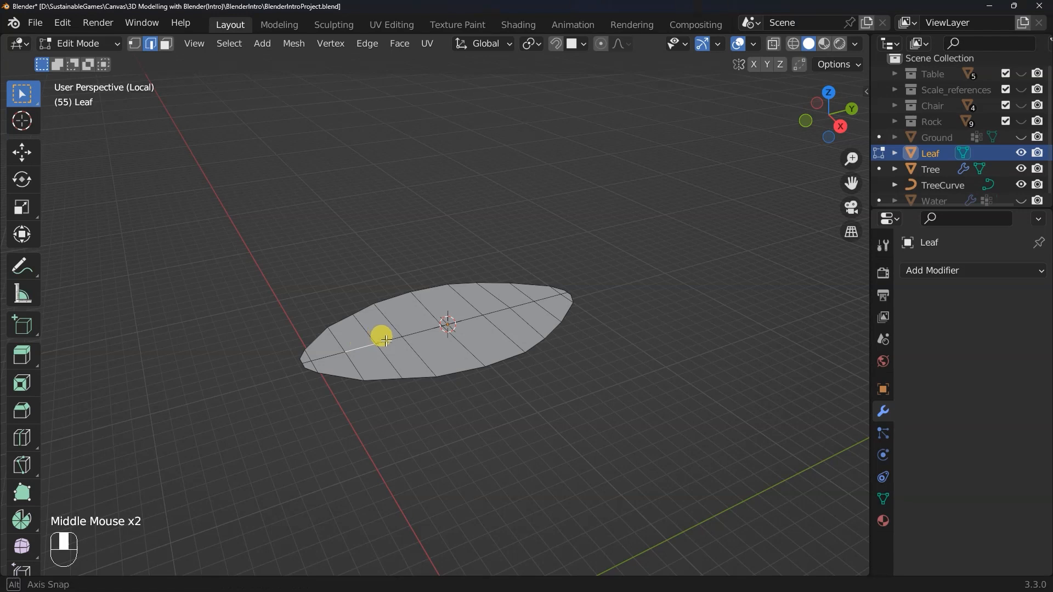
pyautogui.keyDown('alt'); pyautogui.middleClick(413, 333); pyautogui.keyUp('alt')
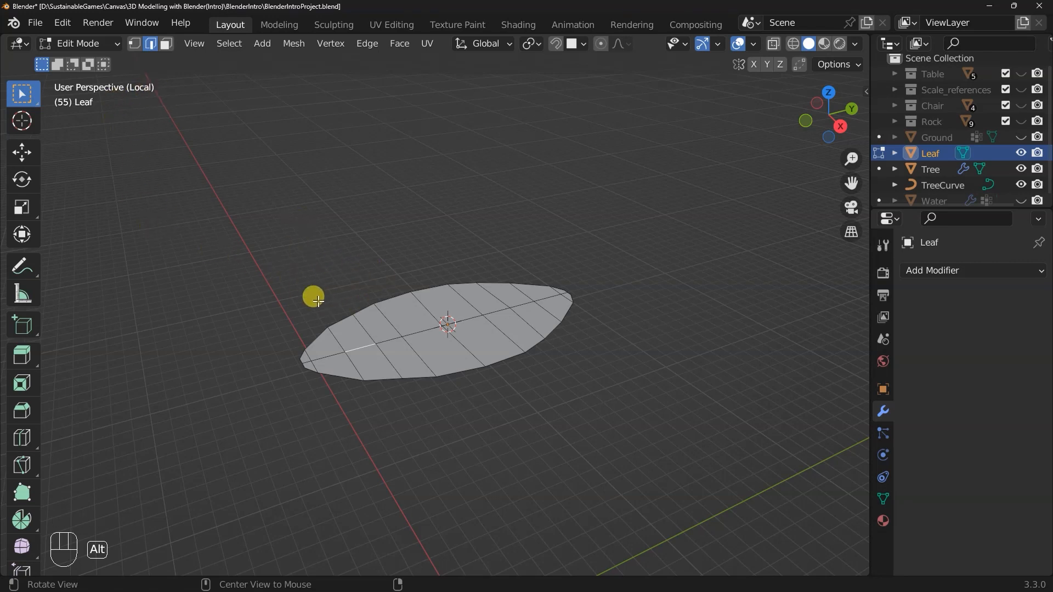
pyautogui.keyDown('alt'); pyautogui.moveTo(310, 295); pyautogui.dragTo(324, 291, button='middle'); pyautogui.keyUp('alt')
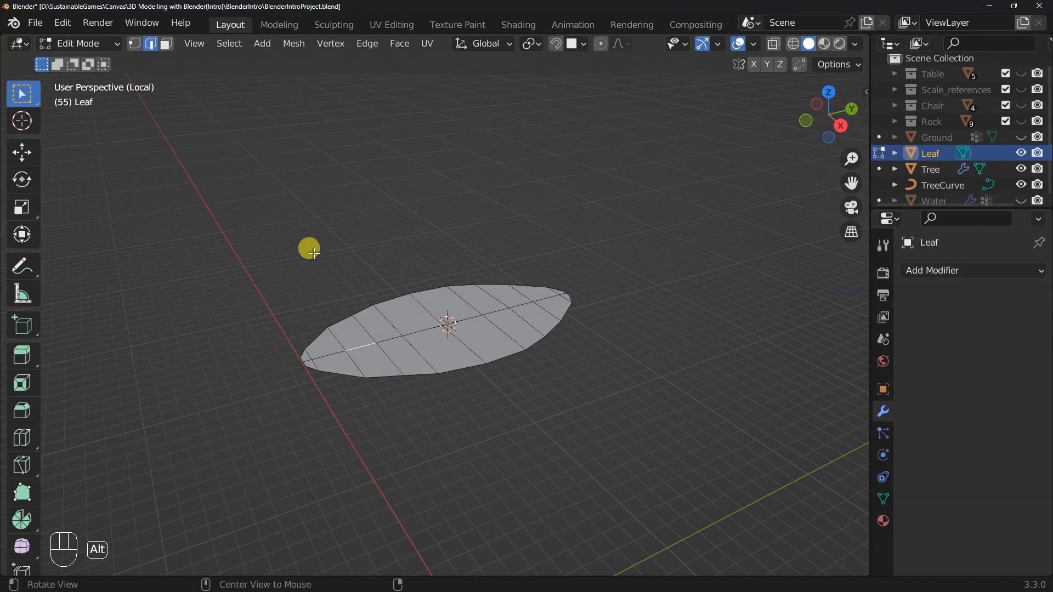
pyautogui.keyDown('alt'); pyautogui.moveTo(309, 248); pyautogui.dragTo(309, 275, button='middle'); pyautogui.keyUp('alt')
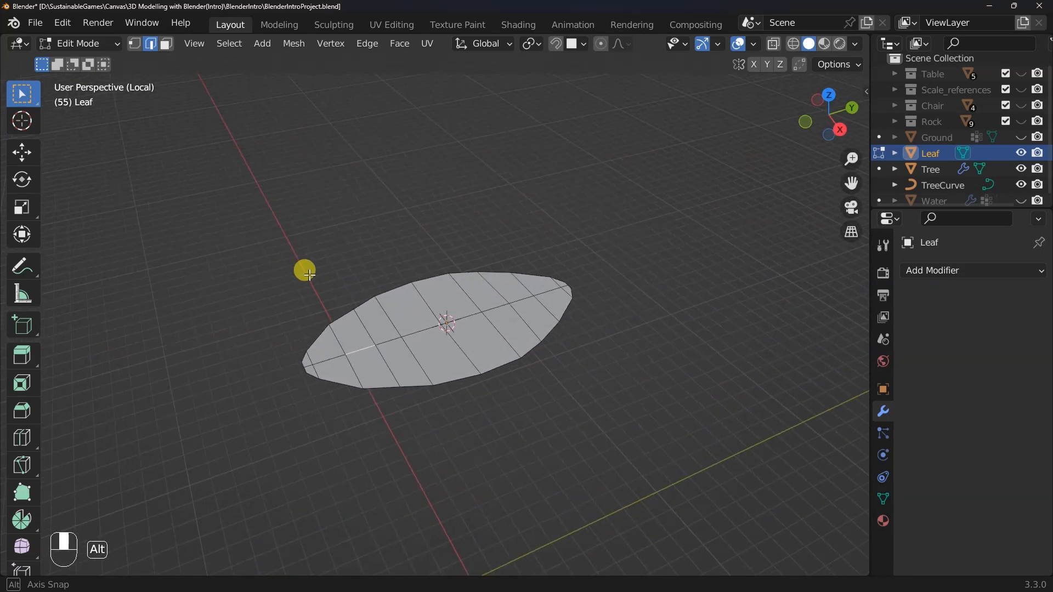
# Check the Emulate 3 Button Mouse option in the input preferences and close the preferences
pyautogui.click(63, 23)
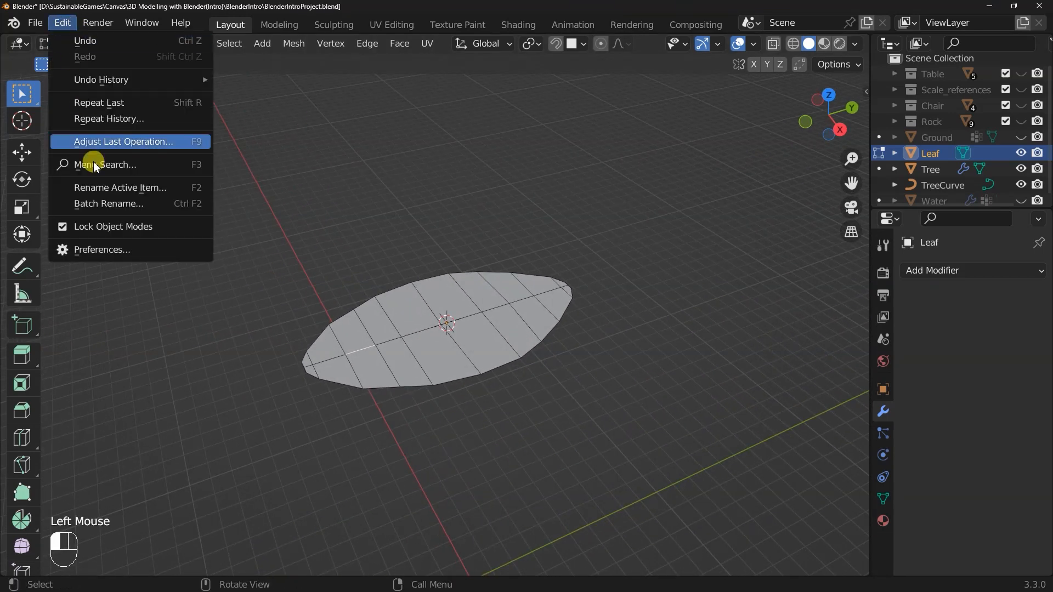
pyautogui.click(89, 250)
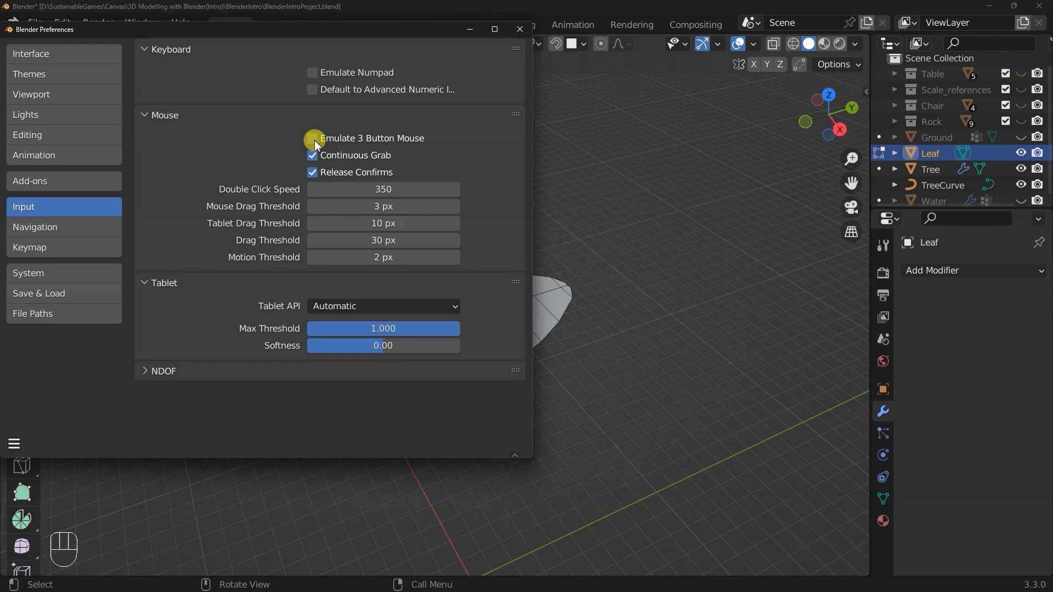
pyautogui.click(517, 30)
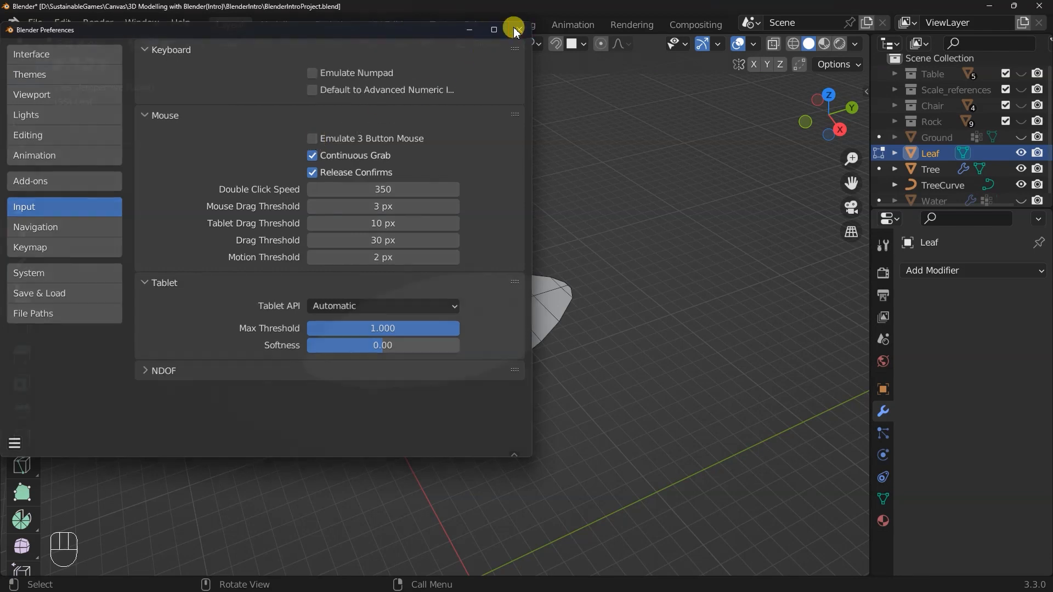
# In left view, raise the leaf's whole centre edge loop about 0.39 m along Z using proportional editing with size 2.853 m
pyautogui.click(362, 349)
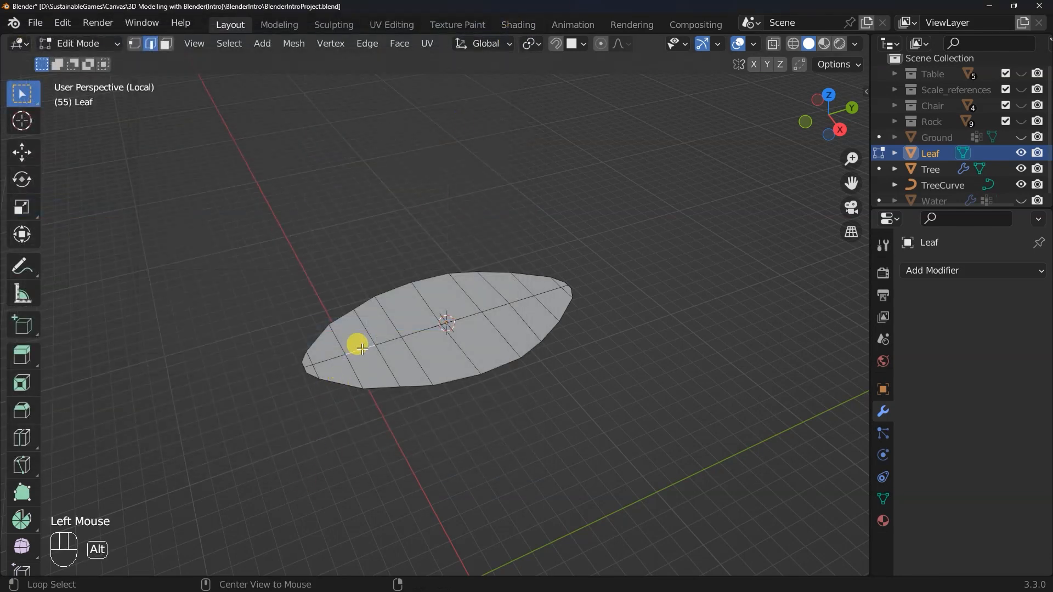
pyautogui.keyDown('alt'); pyautogui.click(362, 348); pyautogui.keyUp('alt')
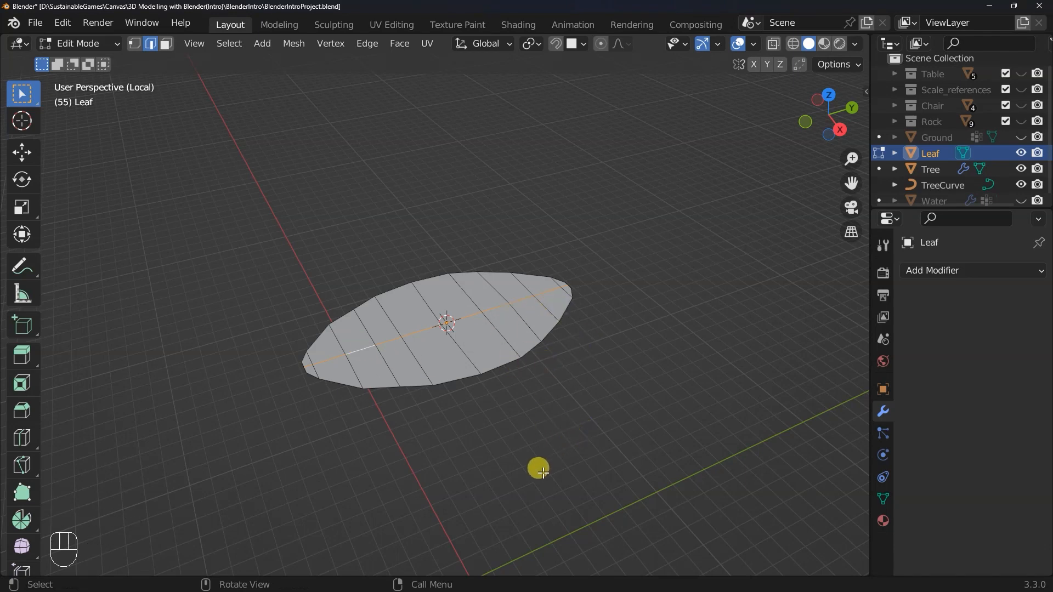
pyautogui.moveTo(539, 468)
pyautogui.mouseDown(button='middle')
pyautogui.moveTo(508, 442)
pyautogui.moveTo(525, 456)
pyautogui.mouseUp(button='middle')
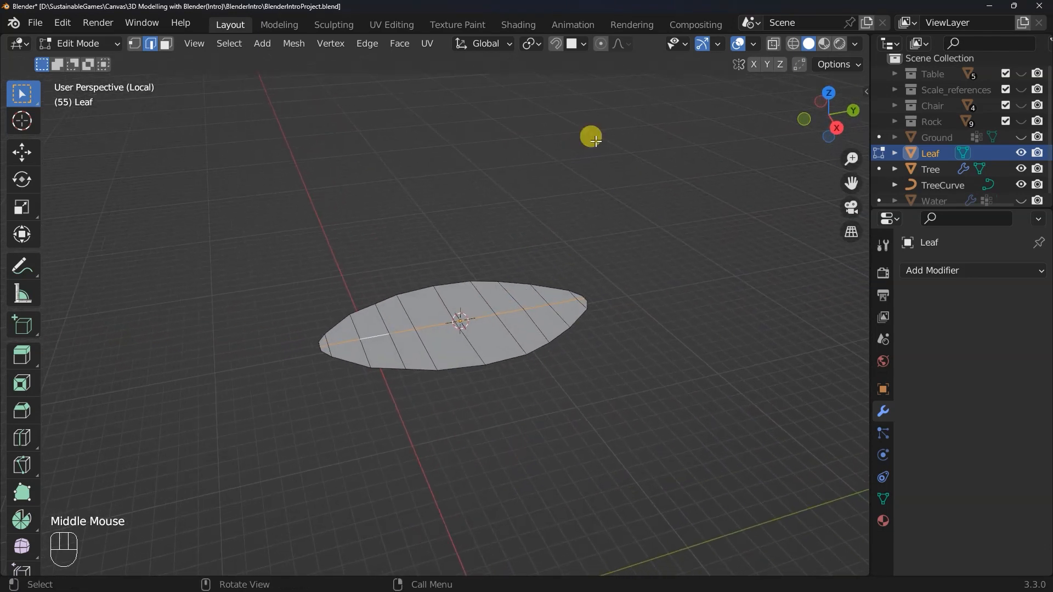
pyautogui.click(601, 46)
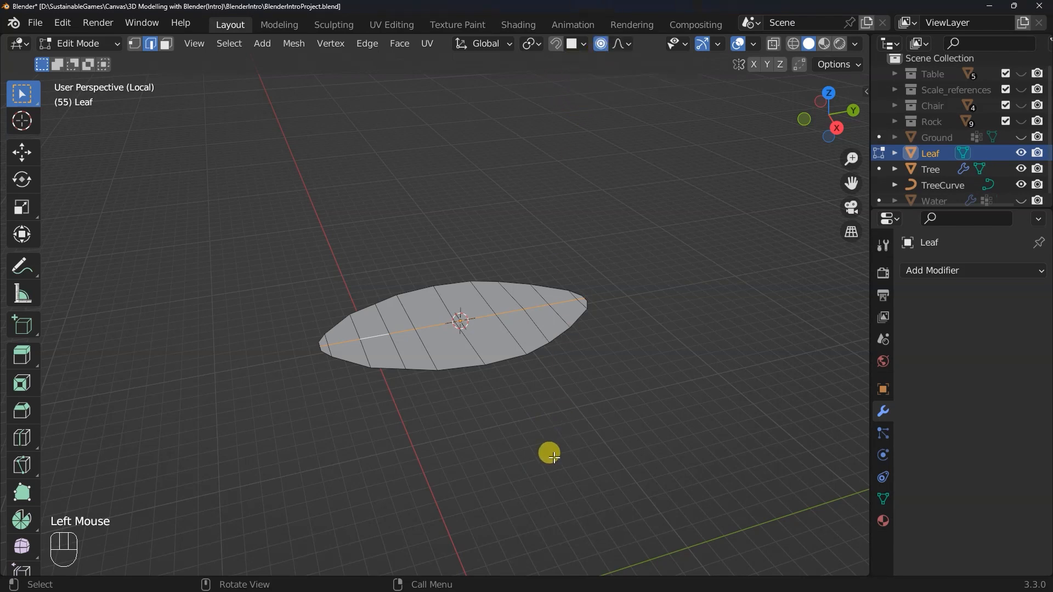
pyautogui.press('`')
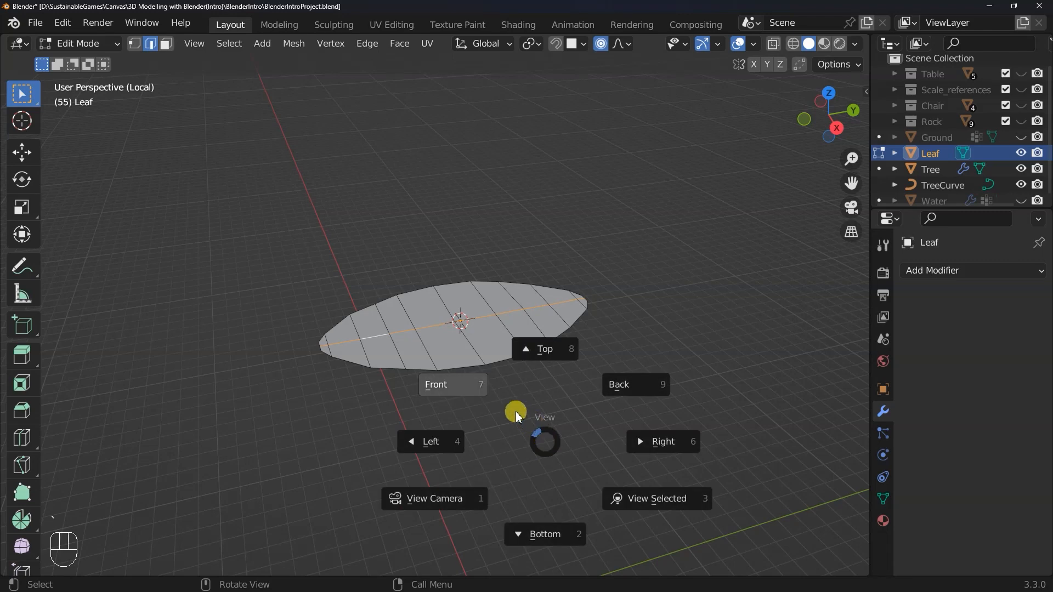
pyautogui.click(455, 391)
pyautogui.press('`')
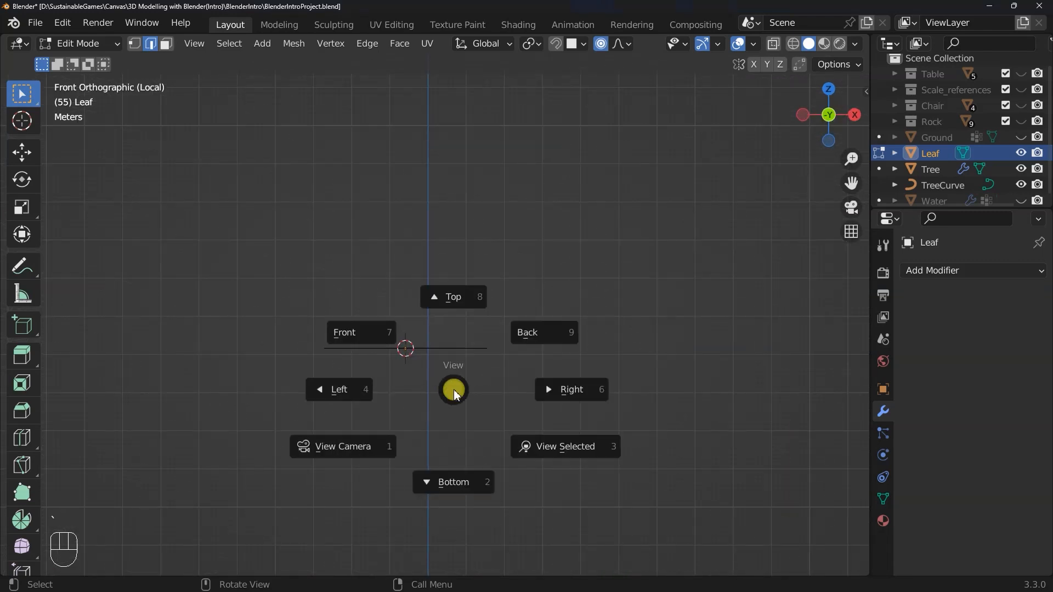
pyautogui.click(376, 394)
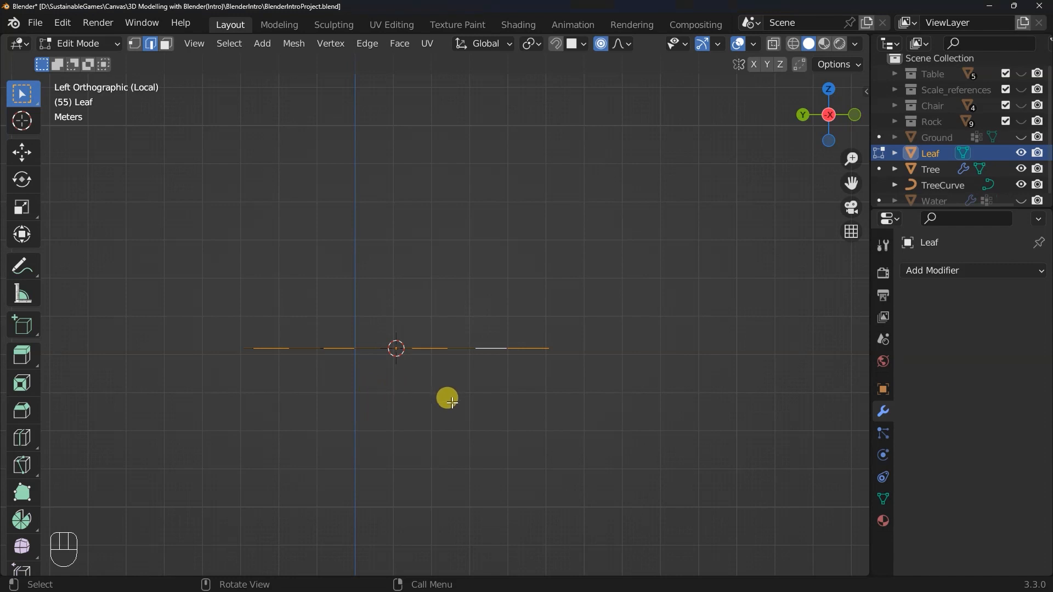
pyautogui.press('g')
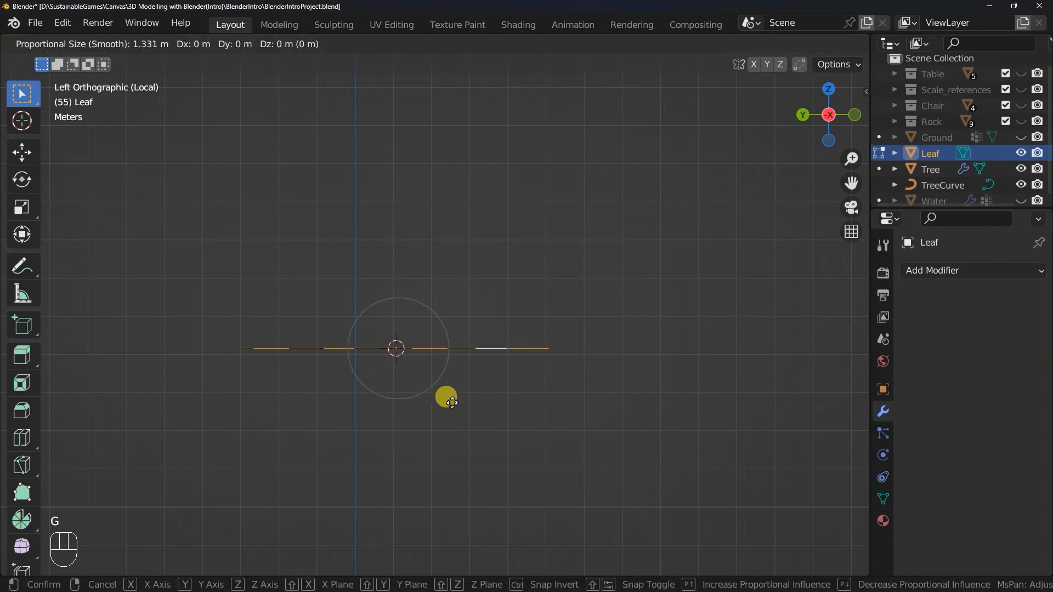
pyautogui.press('z')
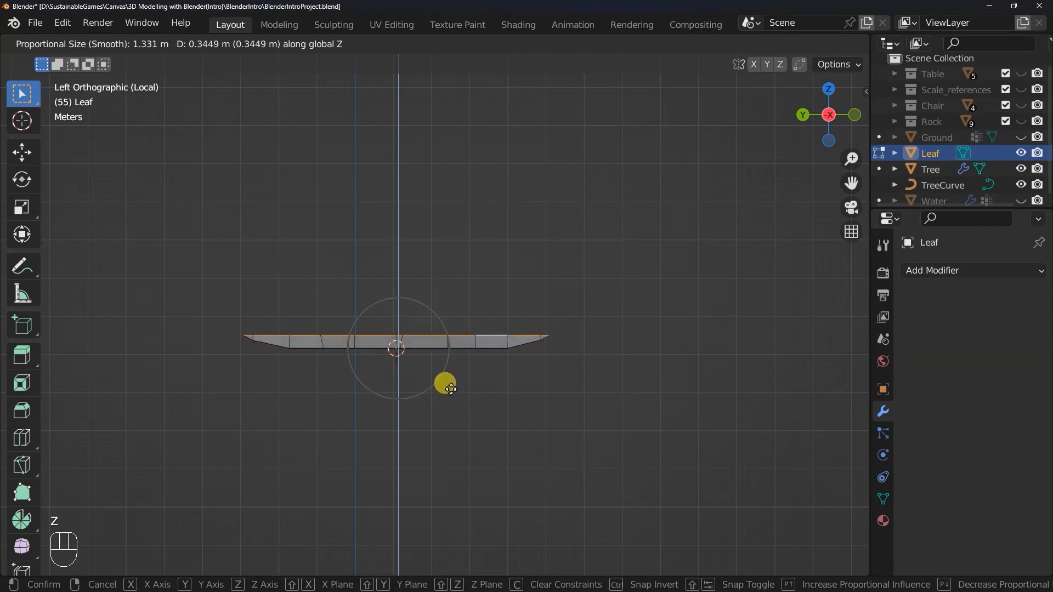
pyautogui.scroll(3, 450, 389)
pyautogui.scroll(-5, 449, 388)
pyautogui.scroll(-1, 449, 389)
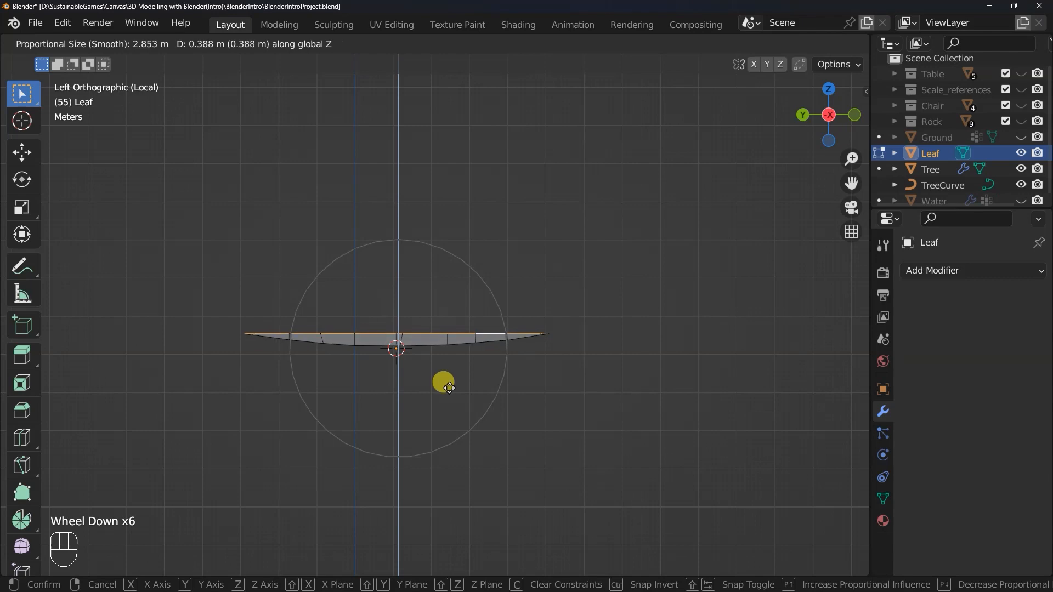
pyautogui.click(450, 388)
# Raise the centre-line vertex on the third crosswise row from the leaf's +Y tip about 3.7 m along Z with proportional size 9.85 m
pyautogui.moveTo(444, 381); pyautogui.dragTo(465, 418, button='middle')
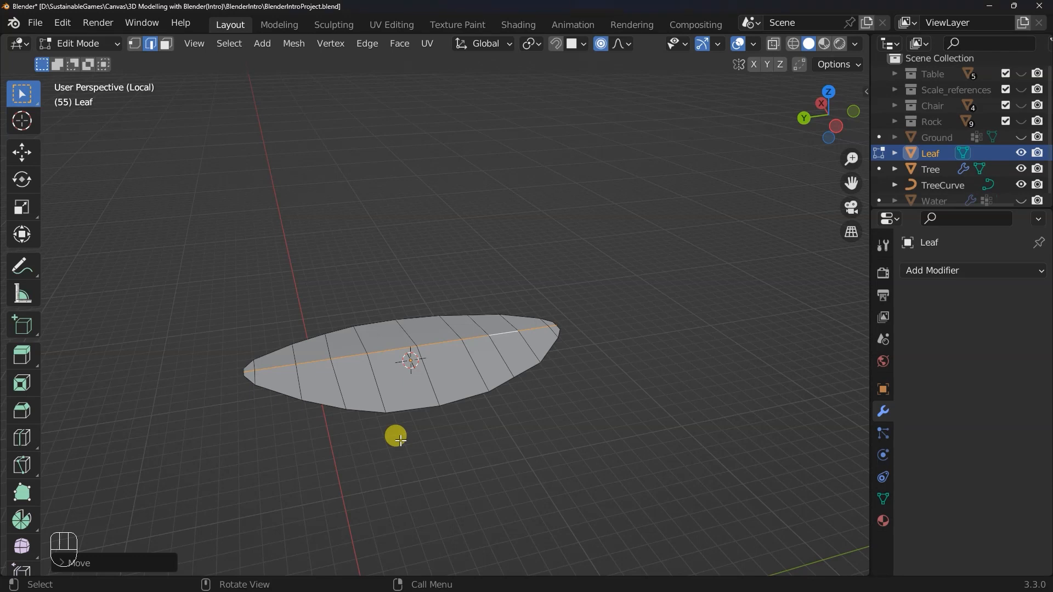
pyautogui.press('1')
pyautogui.click(335, 359)
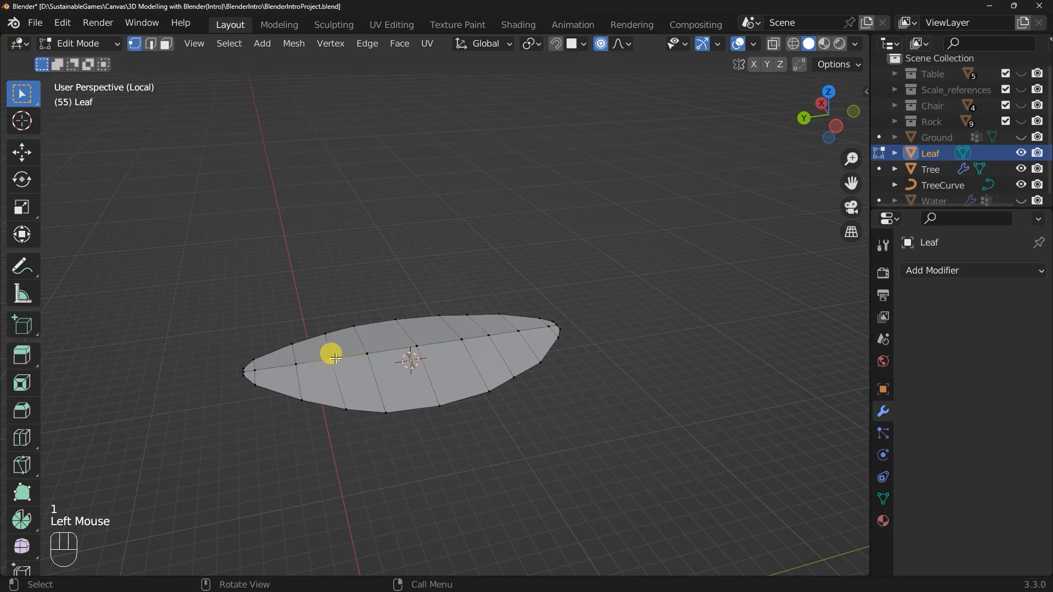
pyautogui.moveTo(470, 454); pyautogui.dragTo(452, 439, button='middle')
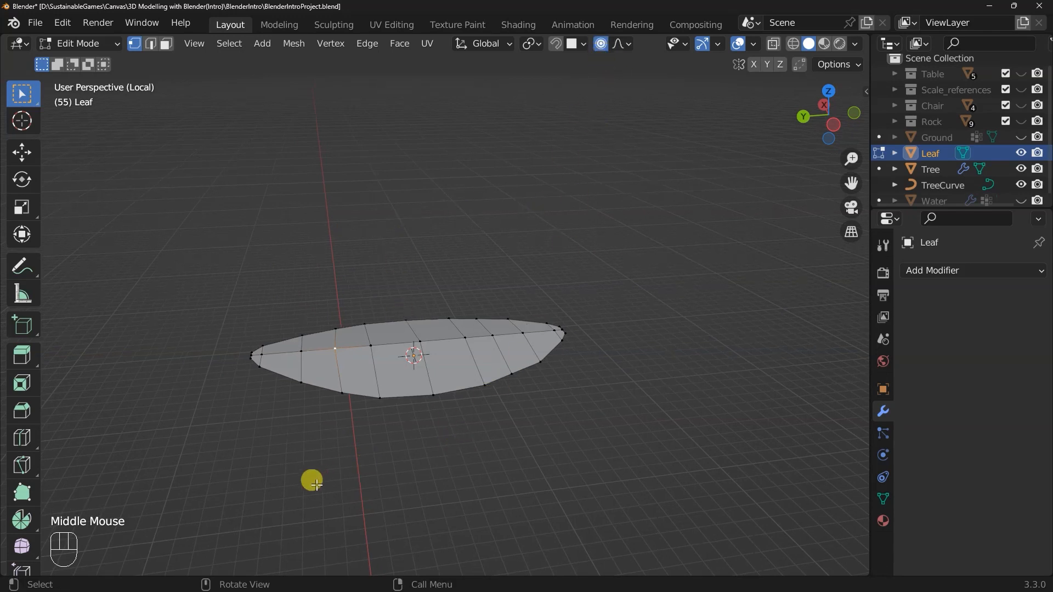
pyautogui.press('g')
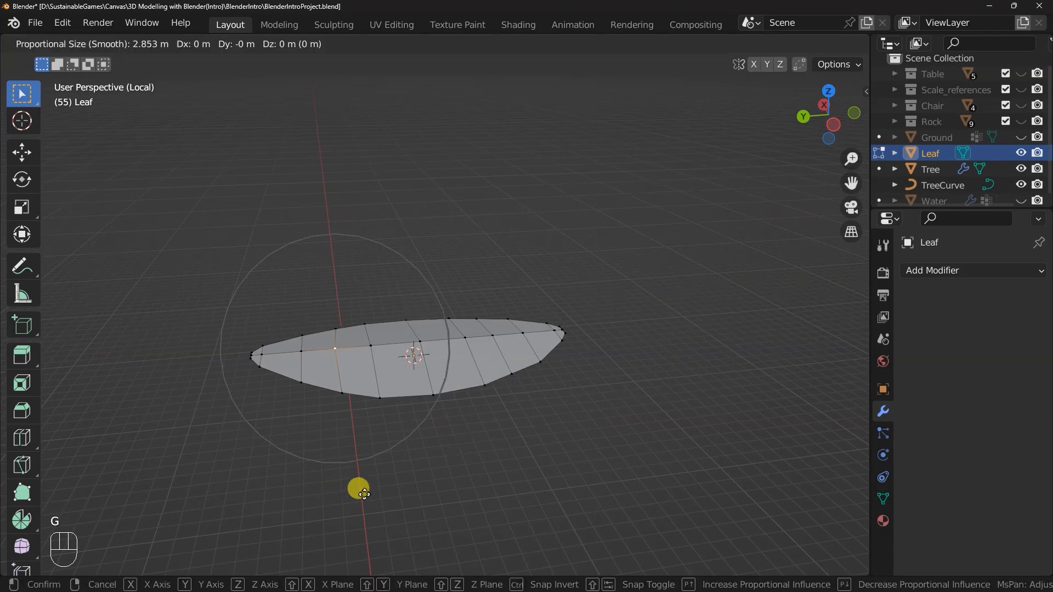
pyautogui.press('z')
pyautogui.scroll(-4, 359, 490)
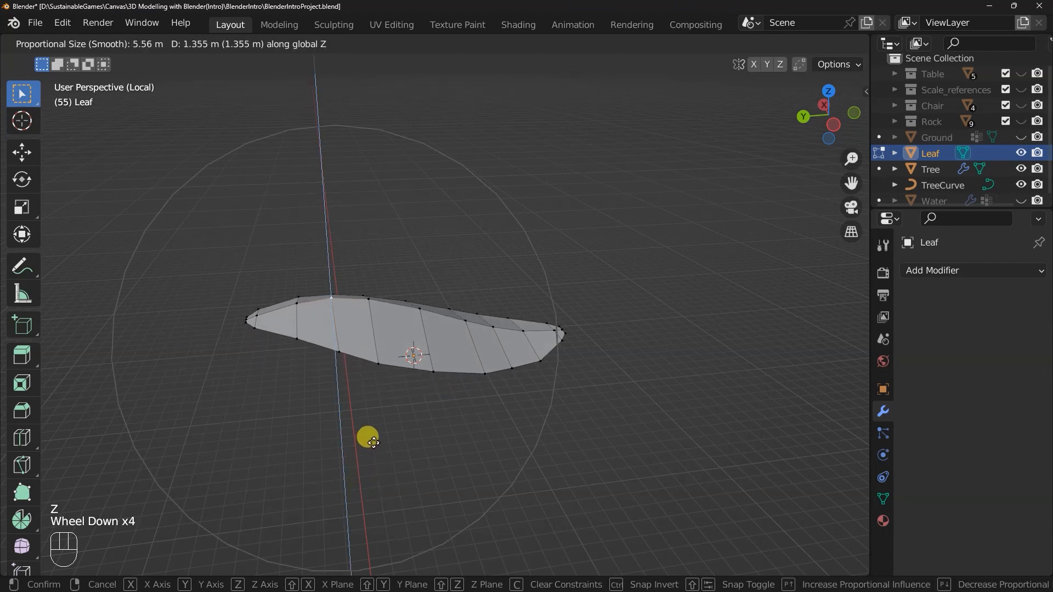
pyautogui.scroll(-4, 364, 437)
pyautogui.scroll(-2, 373, 412)
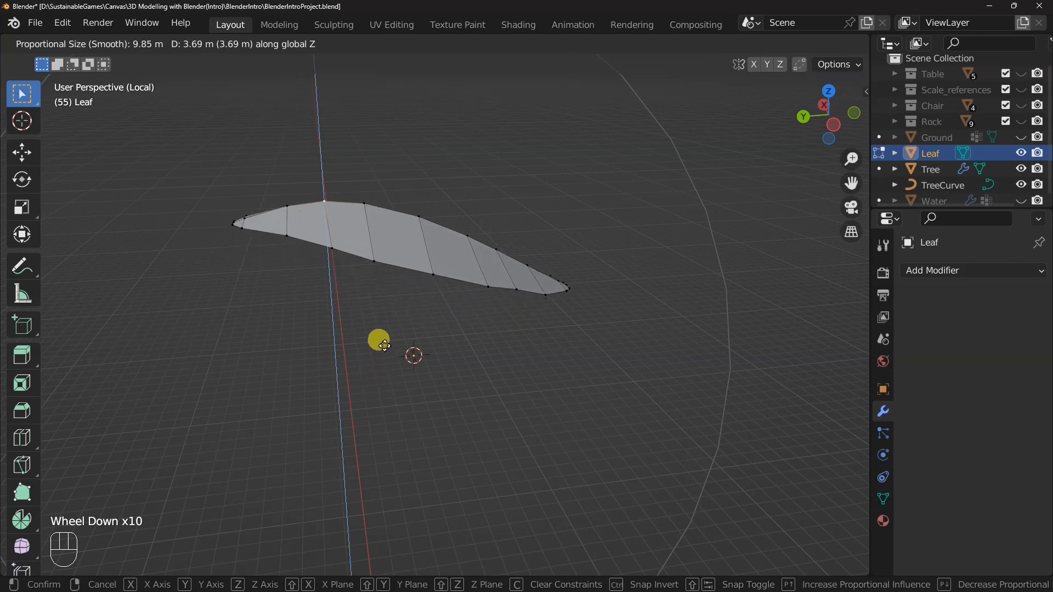
pyautogui.click(385, 339)
# Rip the +X outer vertex of the leaf's widest row slightly toward +Y with Rip Region, and return to the Select Box tool
pyautogui.moveTo(385, 339); pyautogui.dragTo(493, 265, button='middle')
pyautogui.scroll(1, 493, 264)
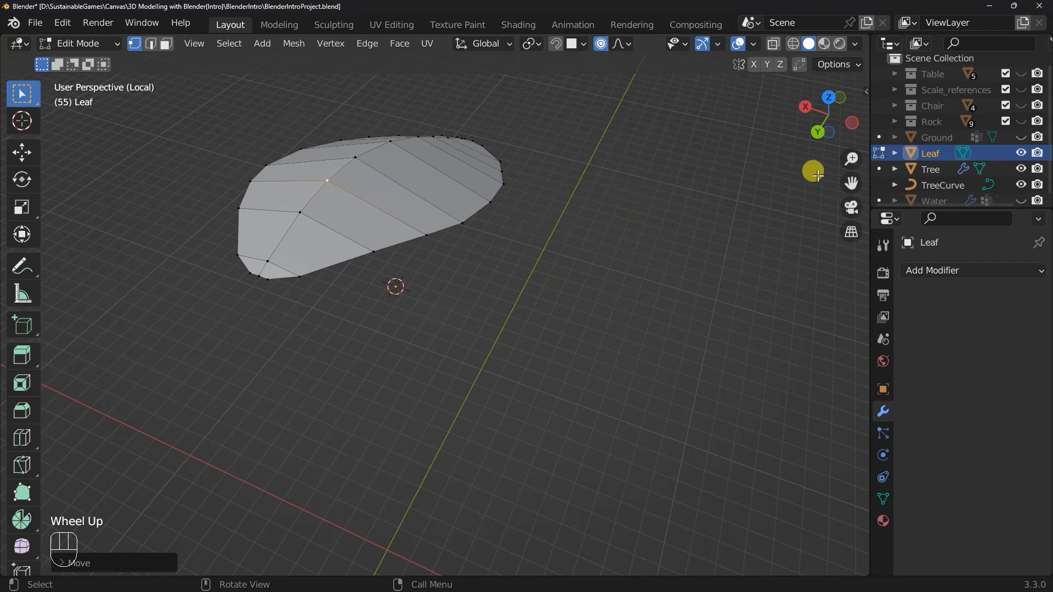
pyautogui.moveTo(851, 183); pyautogui.dragTo(852, 296)
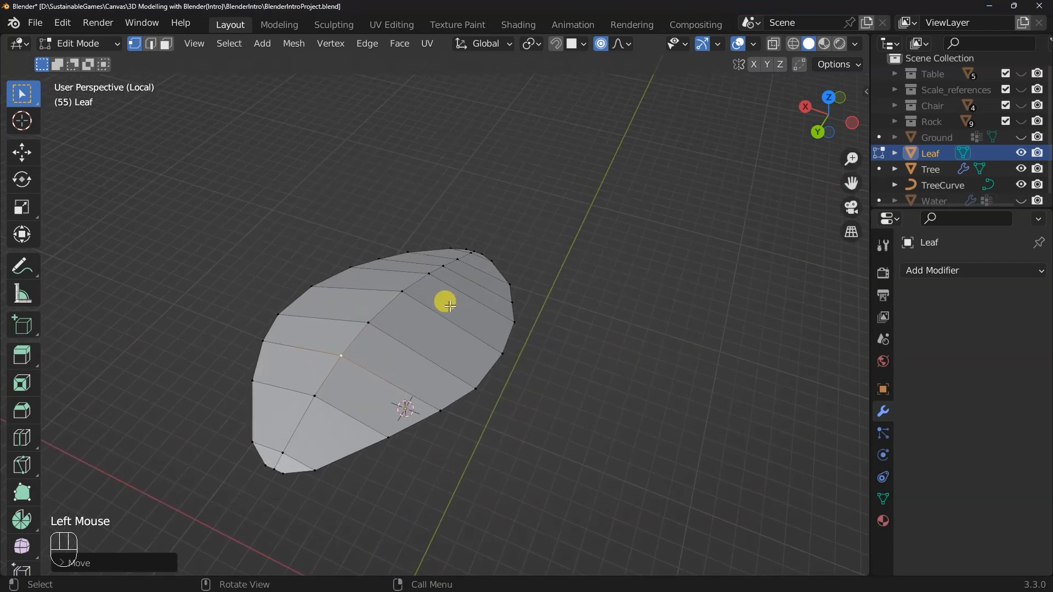
pyautogui.moveTo(466, 316); pyautogui.dragTo(525, 361, button='middle')
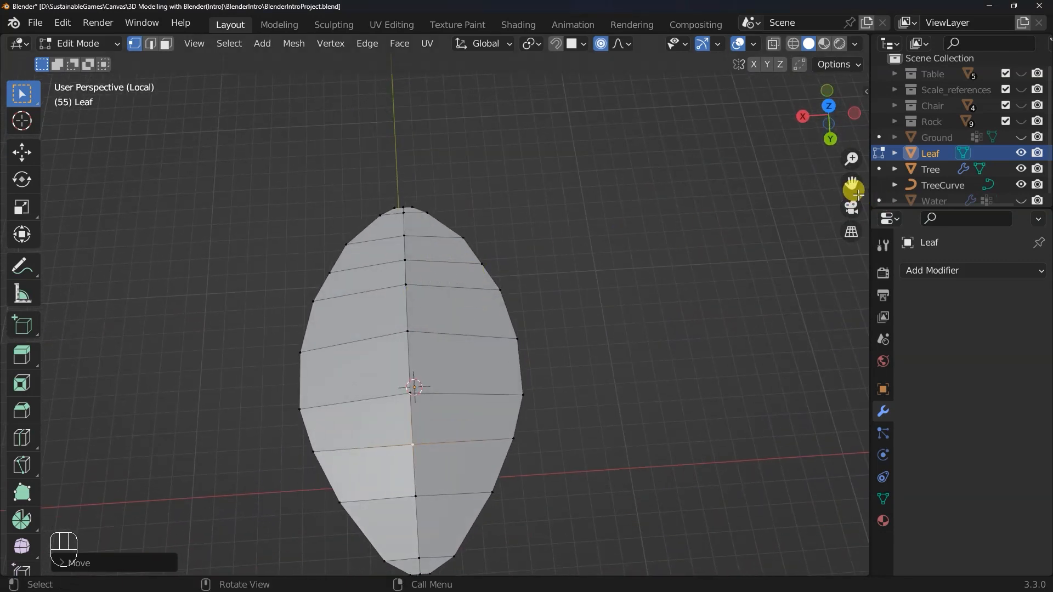
pyautogui.moveTo(851, 184); pyautogui.dragTo(857, 124)
pyautogui.moveTo(654, 314)
pyautogui.mouseDown(button='middle')
pyautogui.moveTo(638, 327)
pyautogui.moveTo(642, 309)
pyautogui.mouseUp(button='middle')
pyautogui.scroll(-2, 27, 535)
pyautogui.scroll(-2, 31, 542)
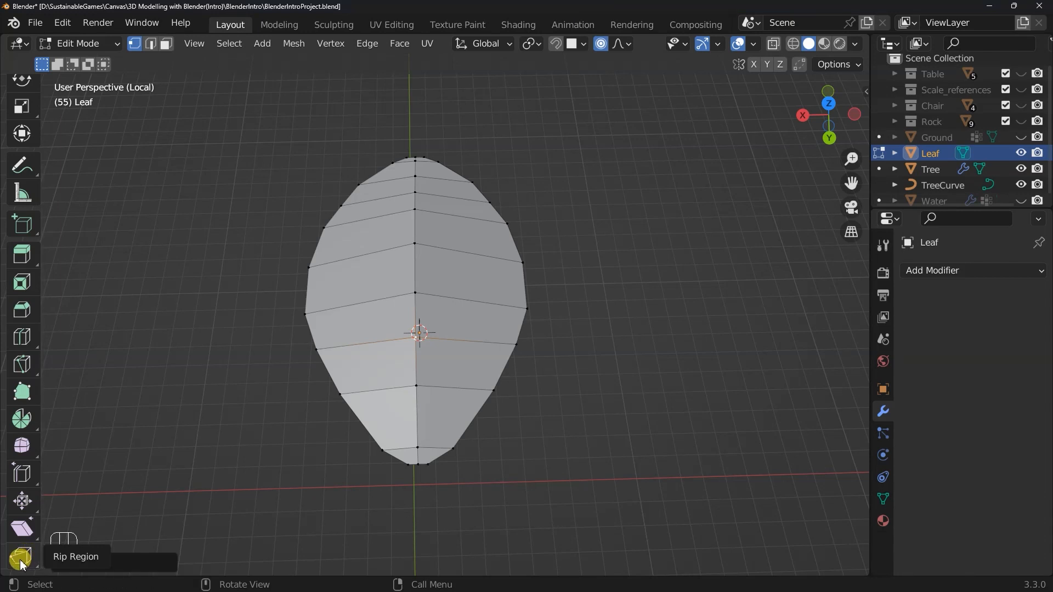
pyautogui.click(24, 560)
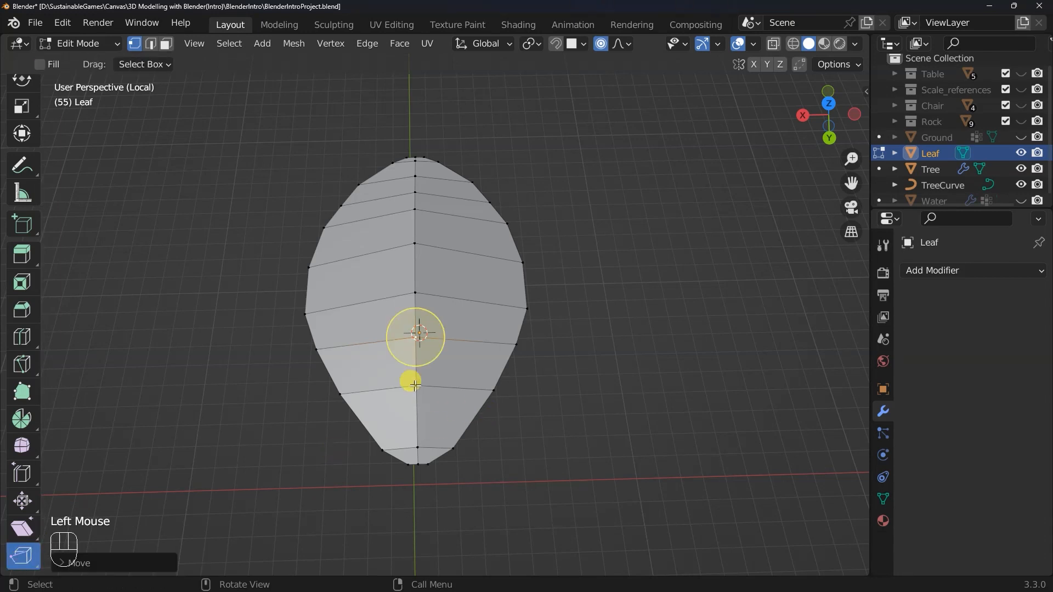
pyautogui.click(305, 314)
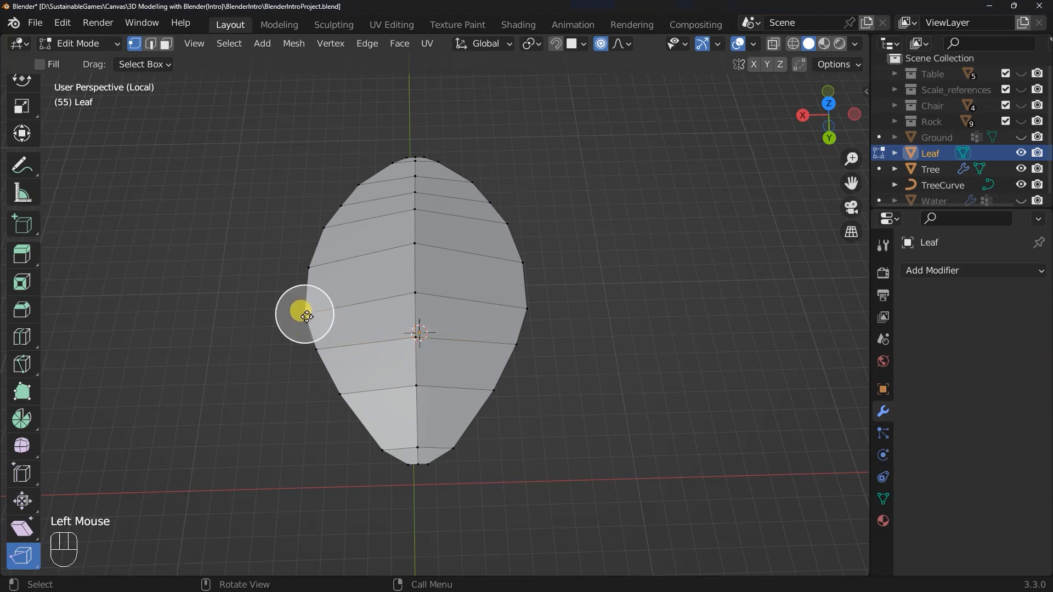
pyautogui.moveTo(306, 317); pyautogui.dragTo(308, 334)
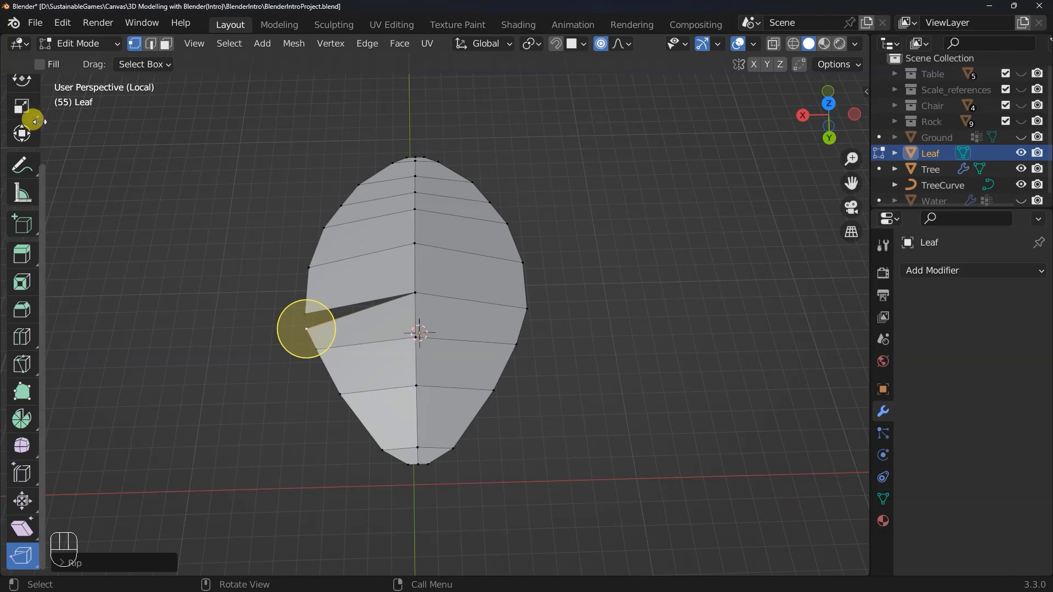
pyautogui.scroll(4, 32, 116)
pyautogui.click(25, 97)
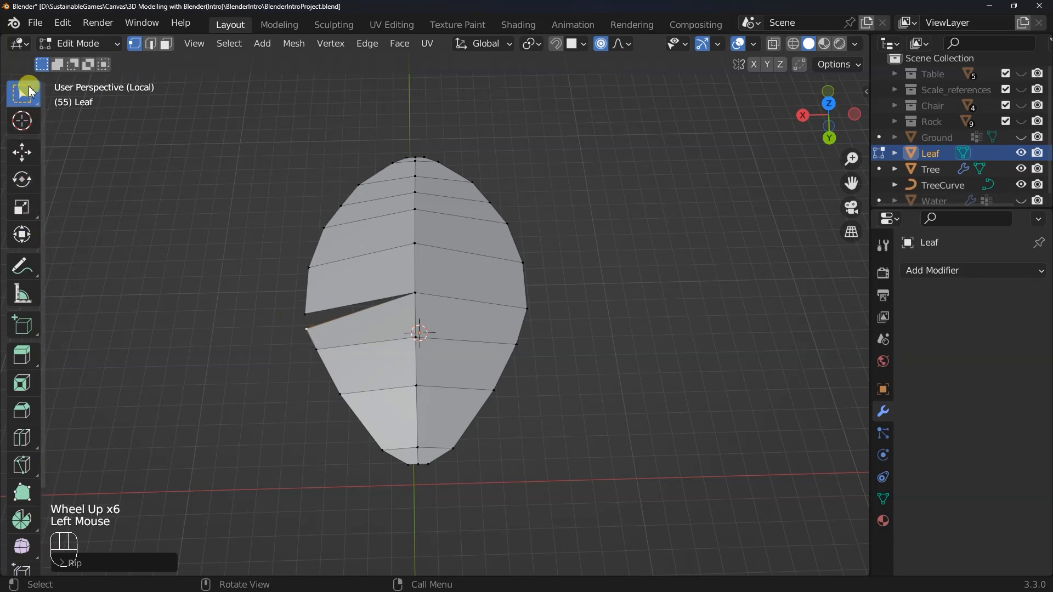
pyautogui.scroll(-2, 526, 315)
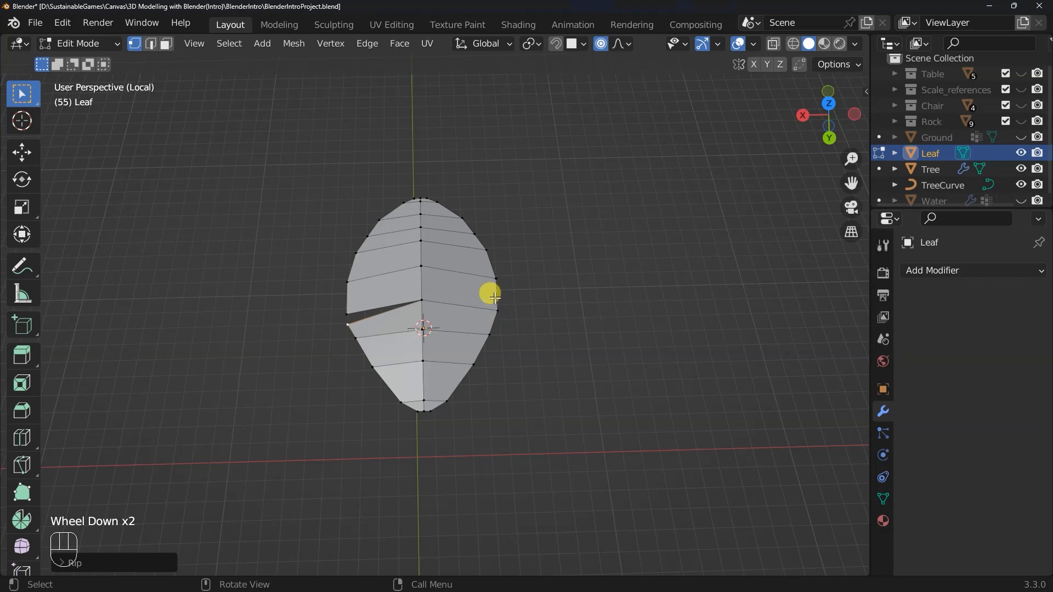
# Rip the -X outer vertex on the third crosswise row from the leaf's -Y tip slightly toward -Y
pyautogui.press('v')
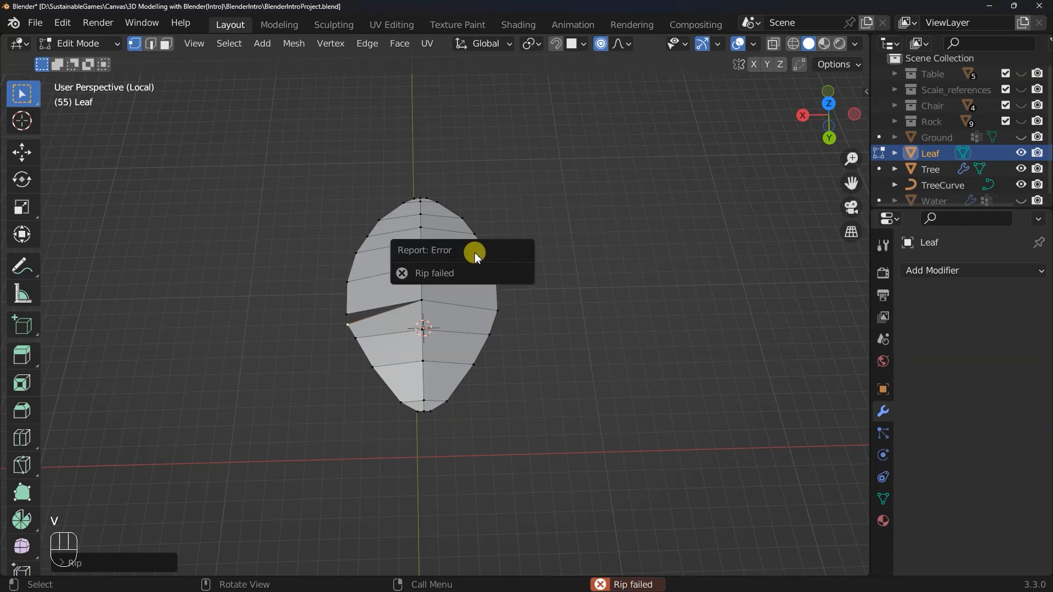
pyautogui.click(476, 234)
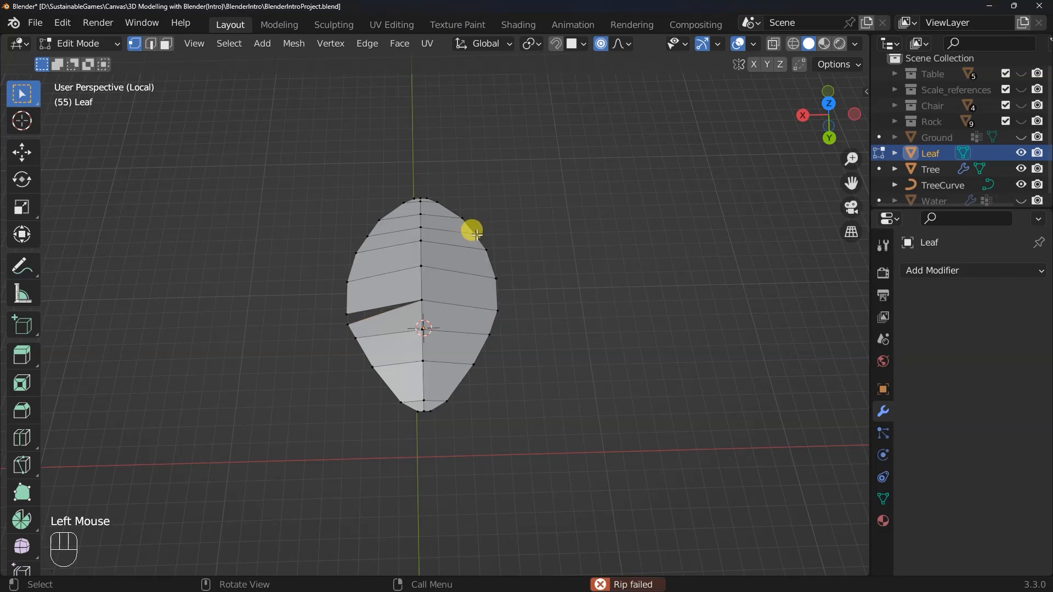
pyautogui.moveTo(550, 263); pyautogui.dragTo(548, 298, button='middle')
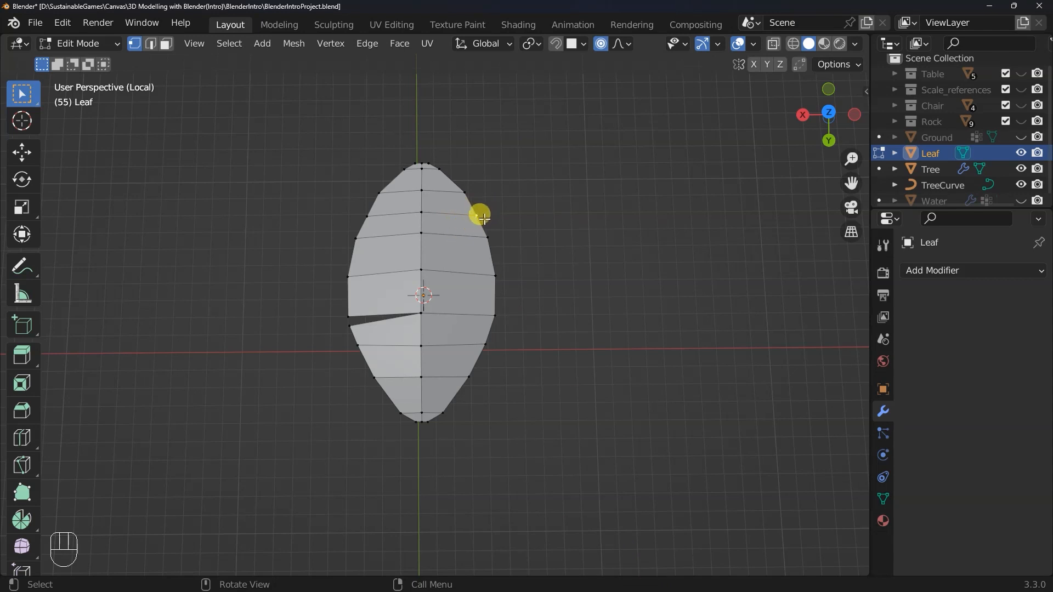
pyautogui.press('v')
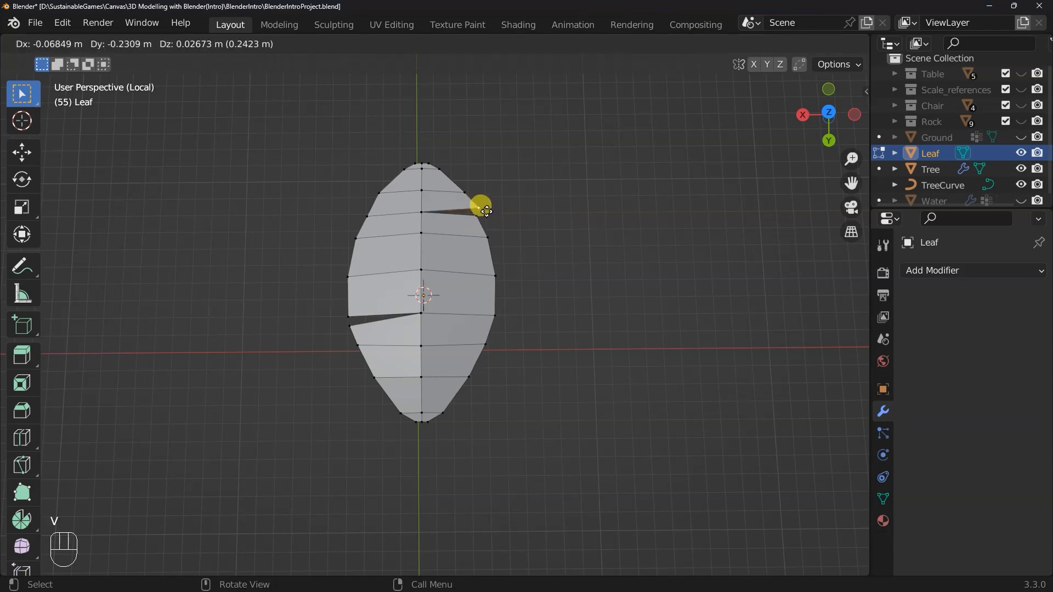
pyautogui.click(480, 210)
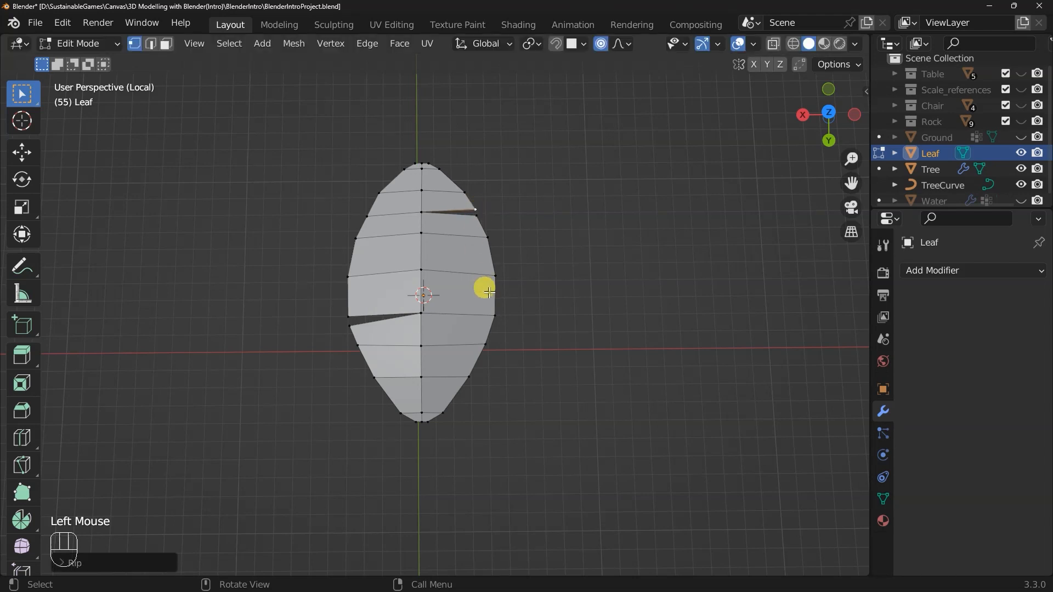
# In top view, rip the -X outer vertex on the second crosswise row from the leaf's +Y tip slightly toward -Y
pyautogui.moveTo(482, 287); pyautogui.dragTo(497, 291, button='middle')
pyautogui.press('`')
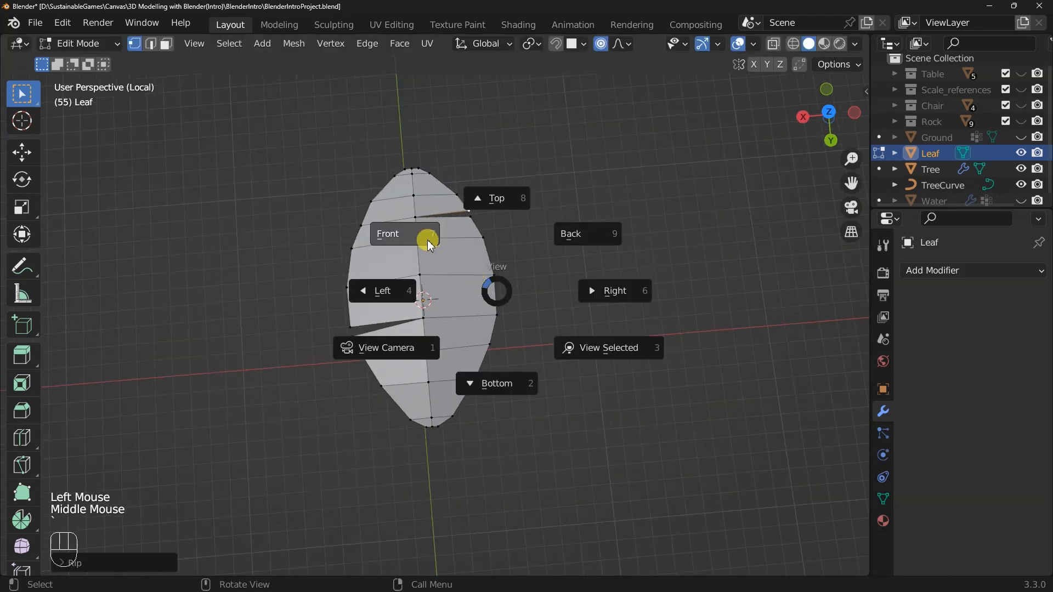
pyautogui.click(482, 204)
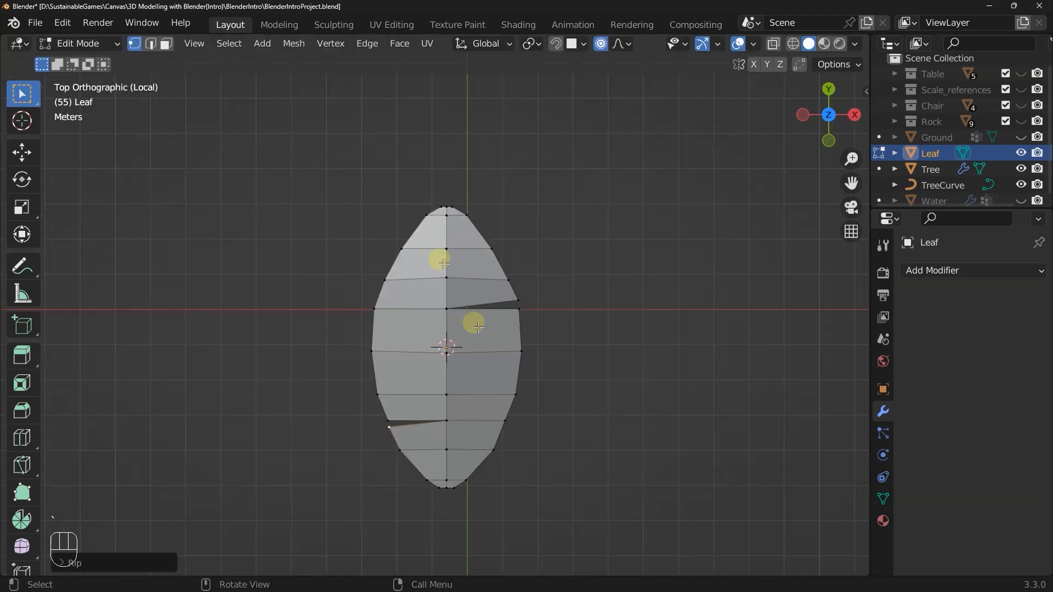
pyautogui.click(372, 353)
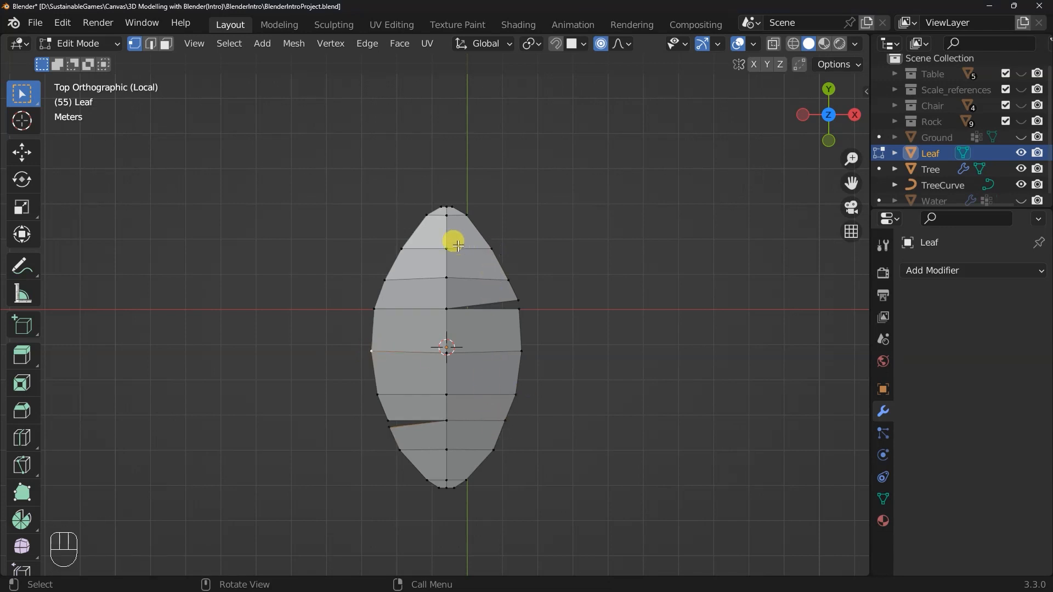
pyautogui.press('v')
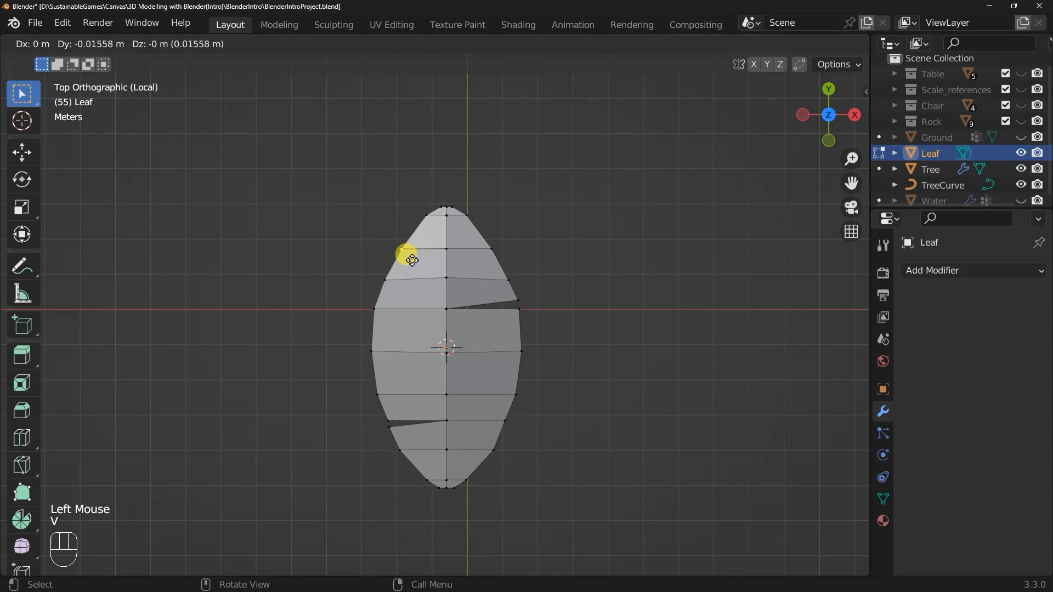
pyautogui.click(411, 266)
# Leave local view and edit mode, and make the Tree and TreeCurve objects visible
pyautogui.press('KP_Divide')
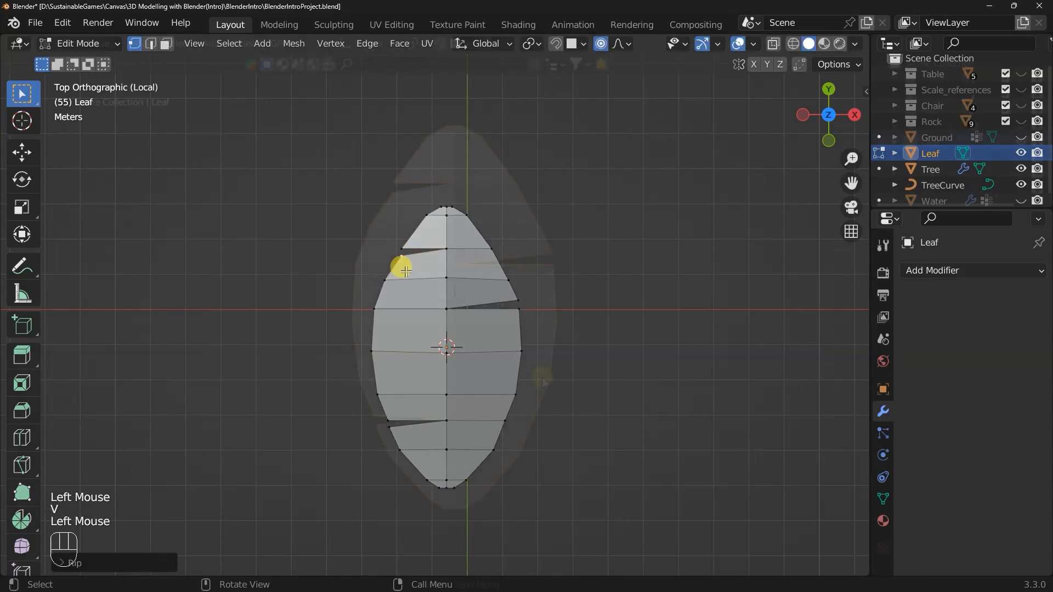
pyautogui.press('Tab')
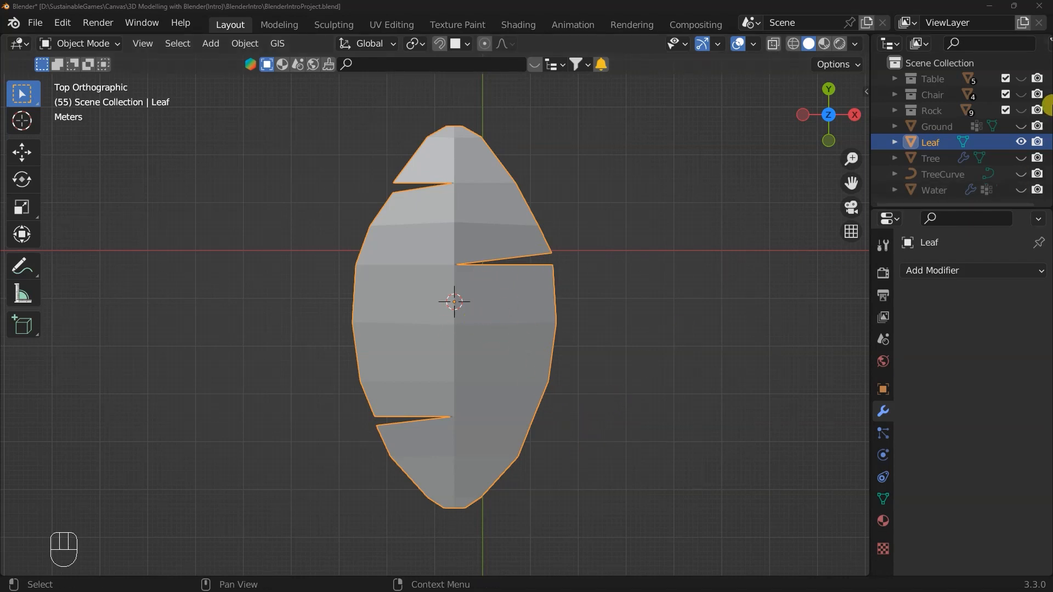
pyautogui.moveTo(1018, 160); pyautogui.dragTo(1018, 174)
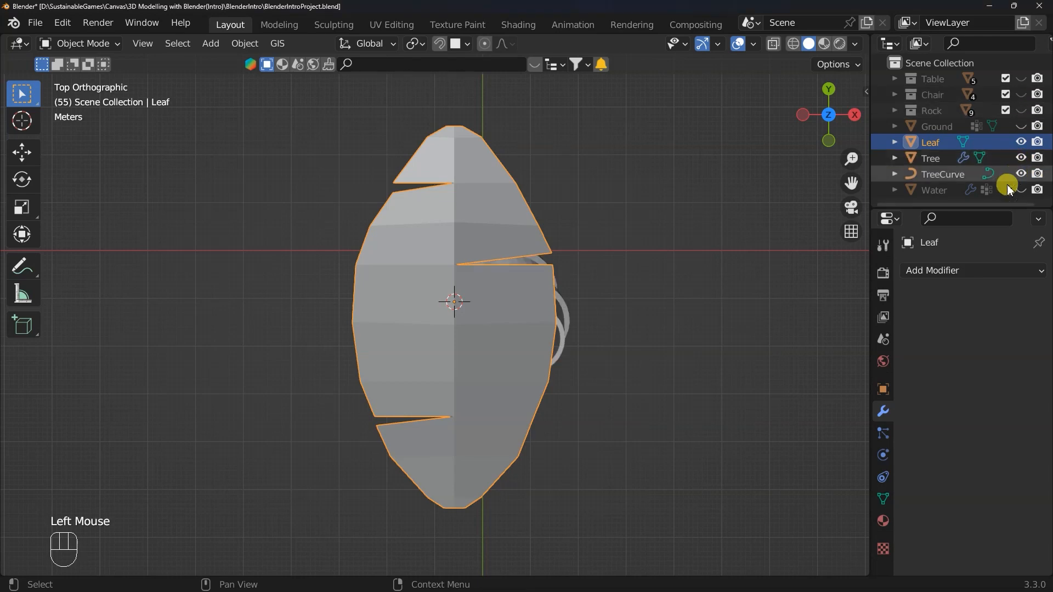
# In left view, edit the leaf mesh and lower all of it along Z to the height of the trunk's top
pyautogui.moveTo(702, 395); pyautogui.dragTo(596, 194, button='middle')
pyautogui.moveTo(841, 177); pyautogui.dragTo(792, 265)
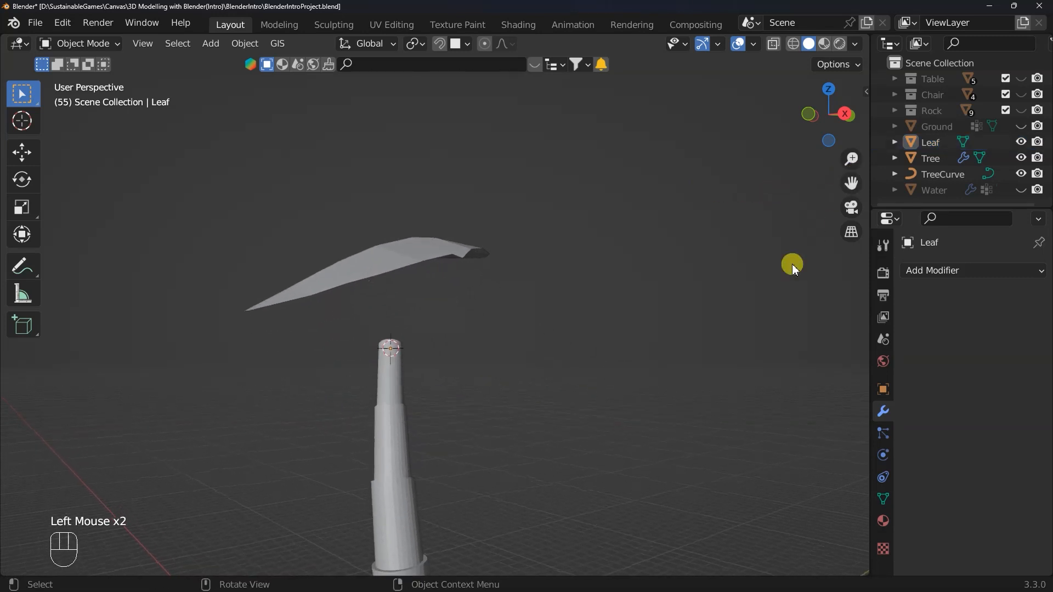
pyautogui.moveTo(792, 265); pyautogui.dragTo(679, 351, button='middle')
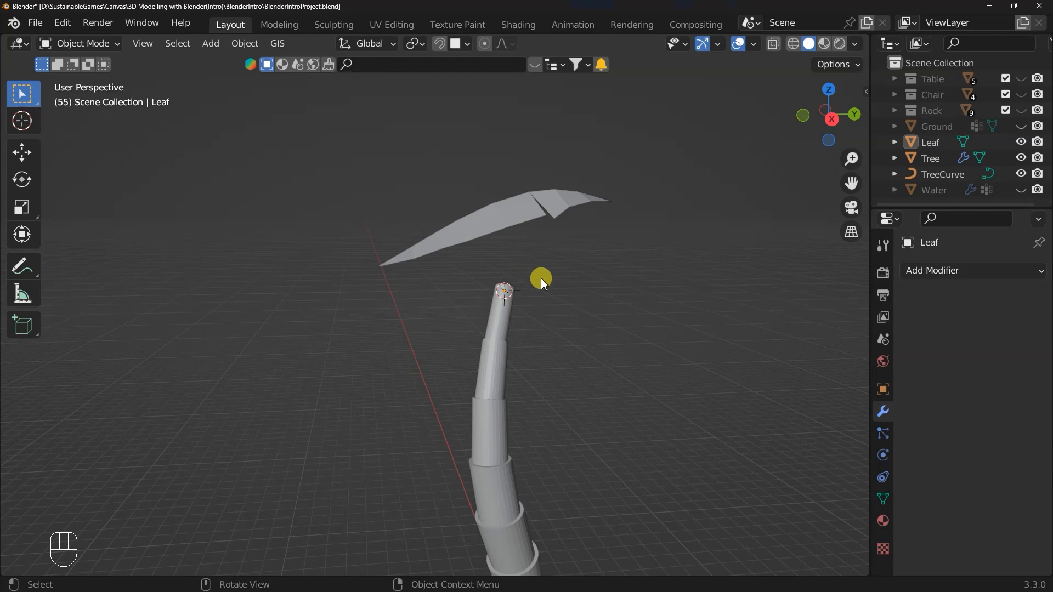
pyautogui.press('Tab')
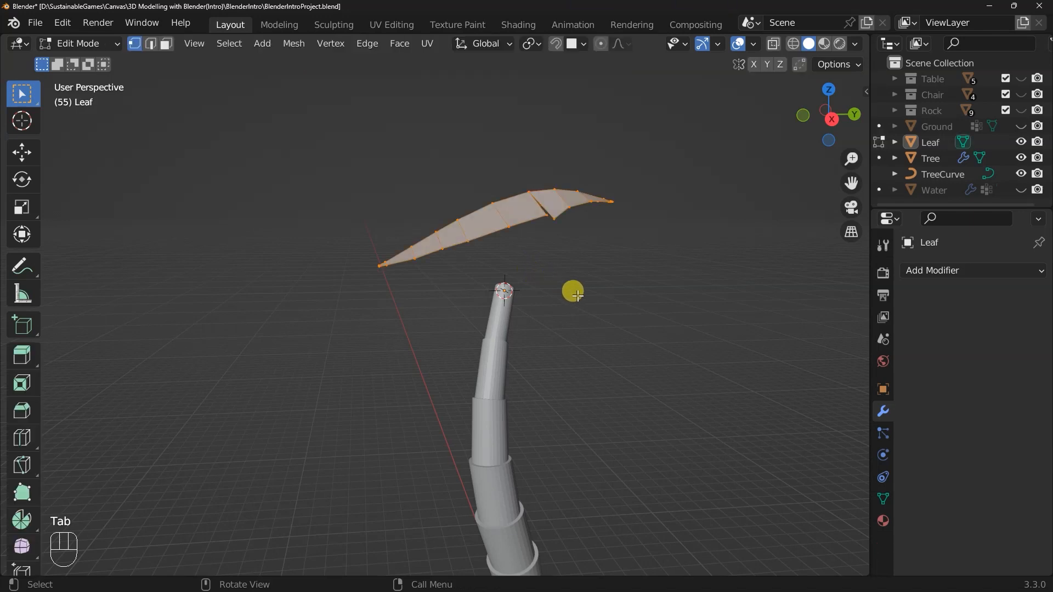
pyautogui.press('`')
pyautogui.click(435, 265)
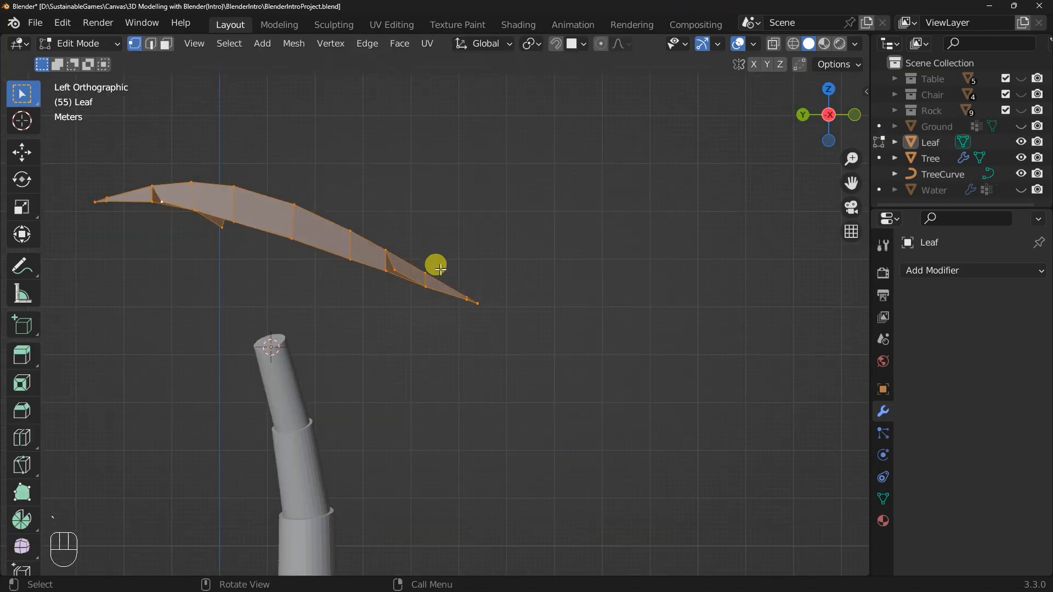
pyautogui.moveTo(850, 183); pyautogui.dragTo(1030, 169)
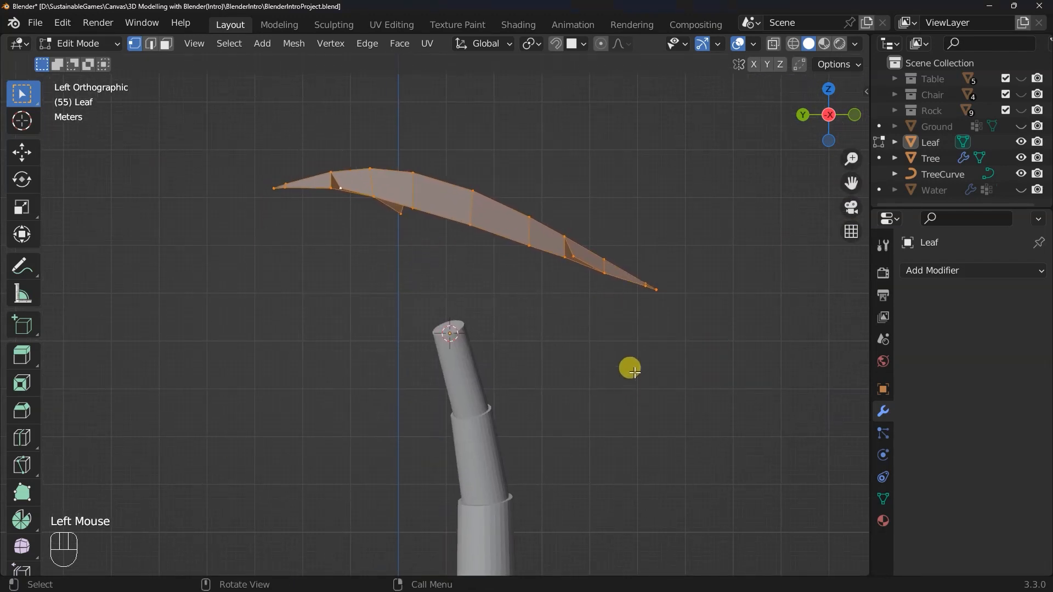
pyautogui.click(677, 348)
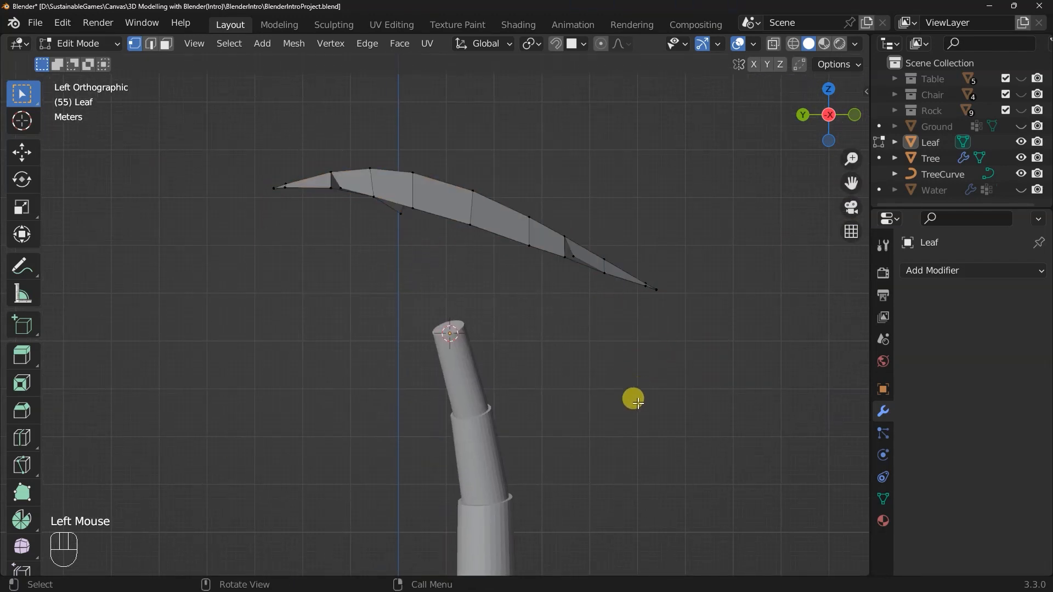
pyautogui.press('a')
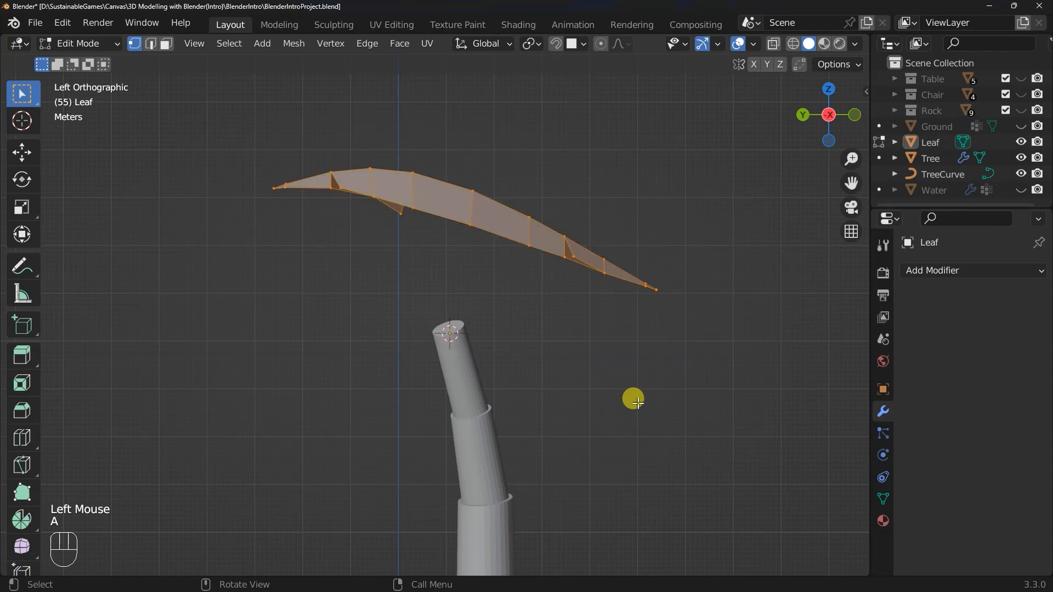
pyautogui.press('g')
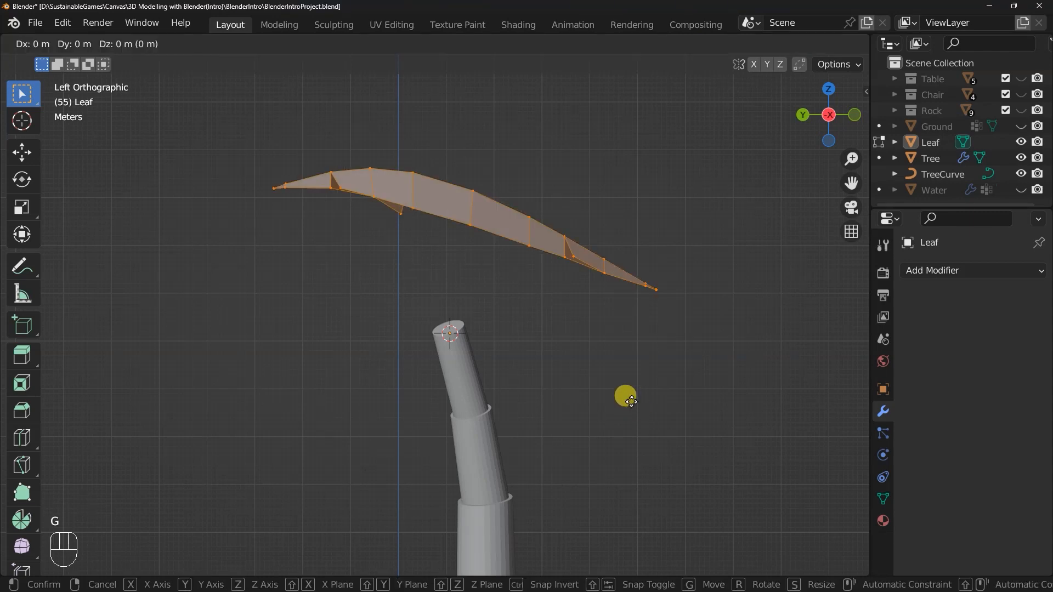
pyautogui.press('z')
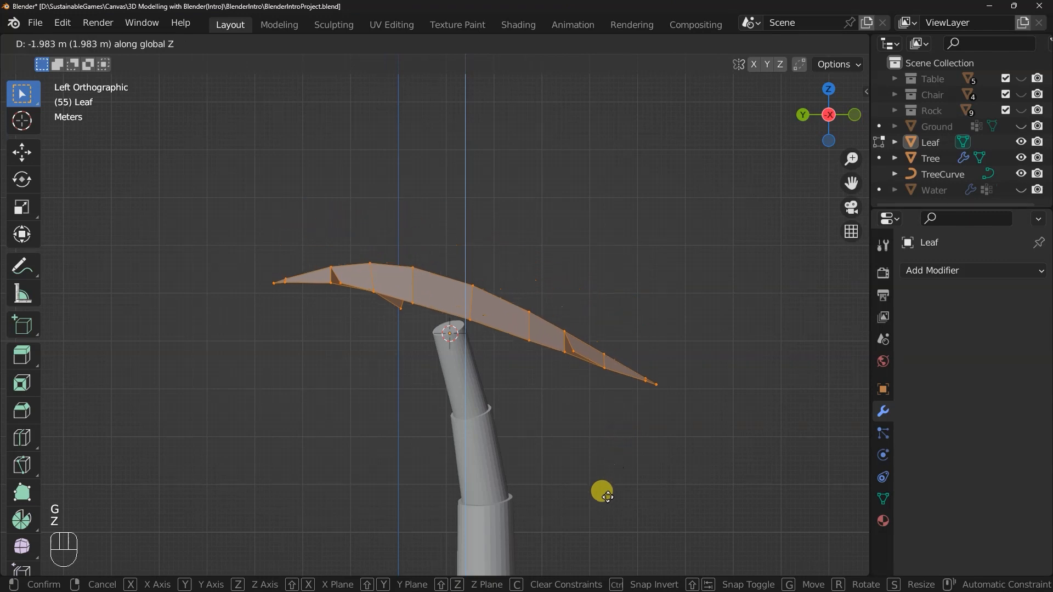
pyautogui.click(606, 528)
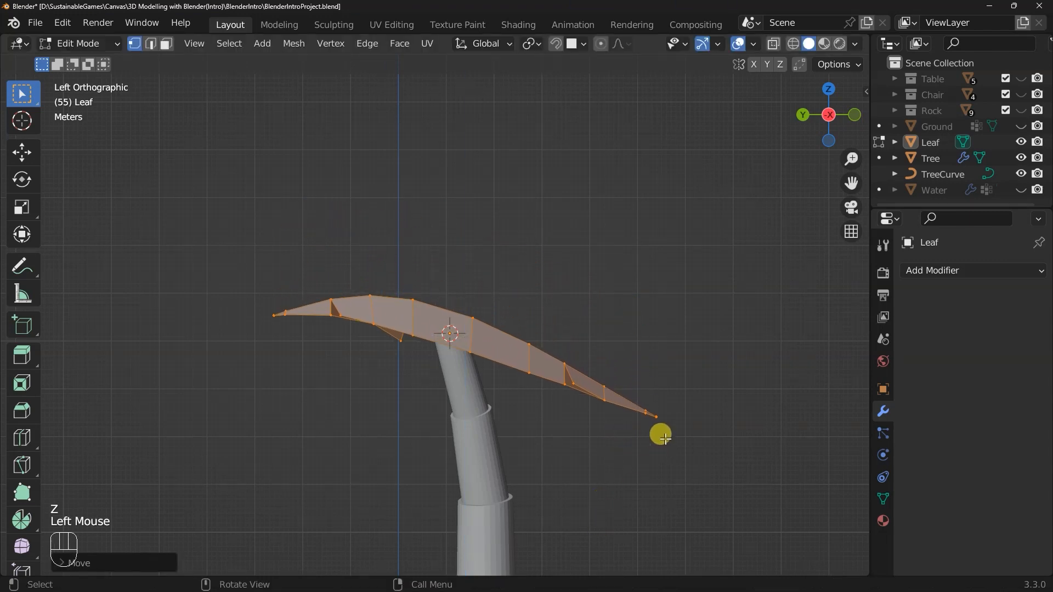
# Move the whole leaf mesh about -3.6 m along Y so its +Y tip sits over the trunk's top
pyautogui.press('g')
pyautogui.press('x')
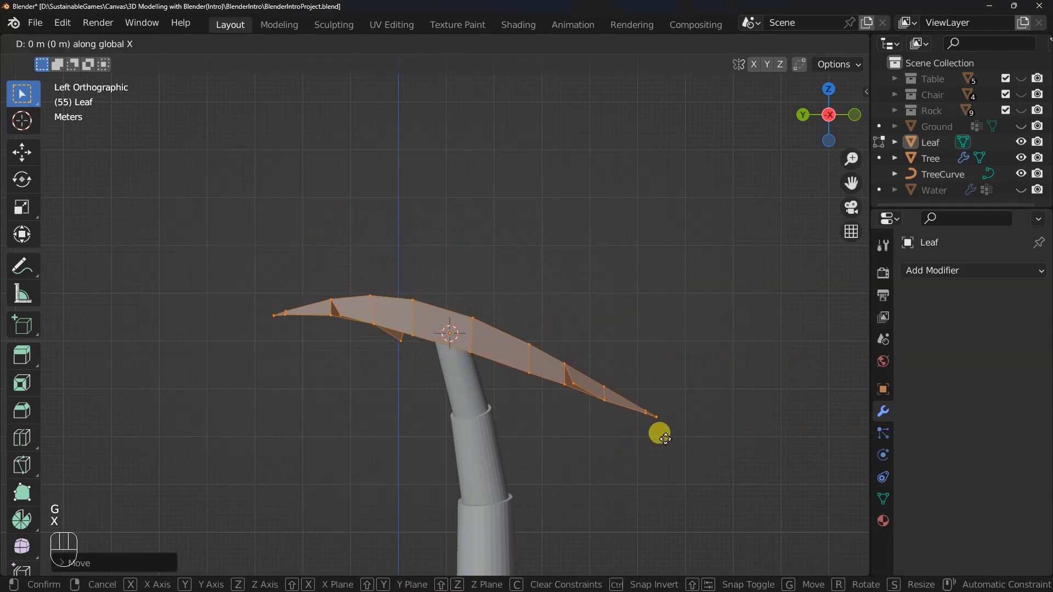
pyautogui.press('y')
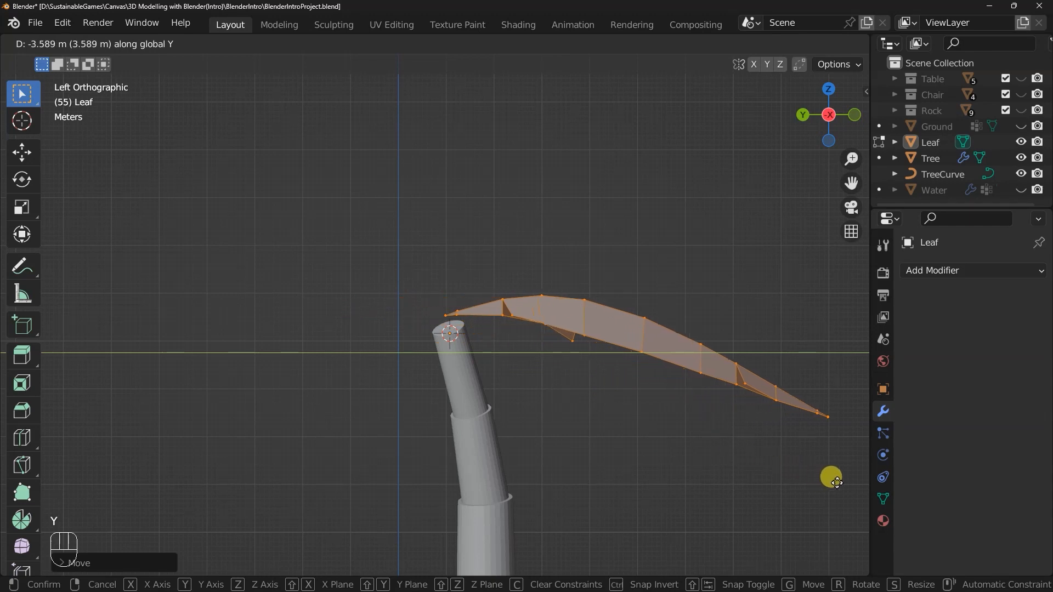
pyautogui.click(832, 480)
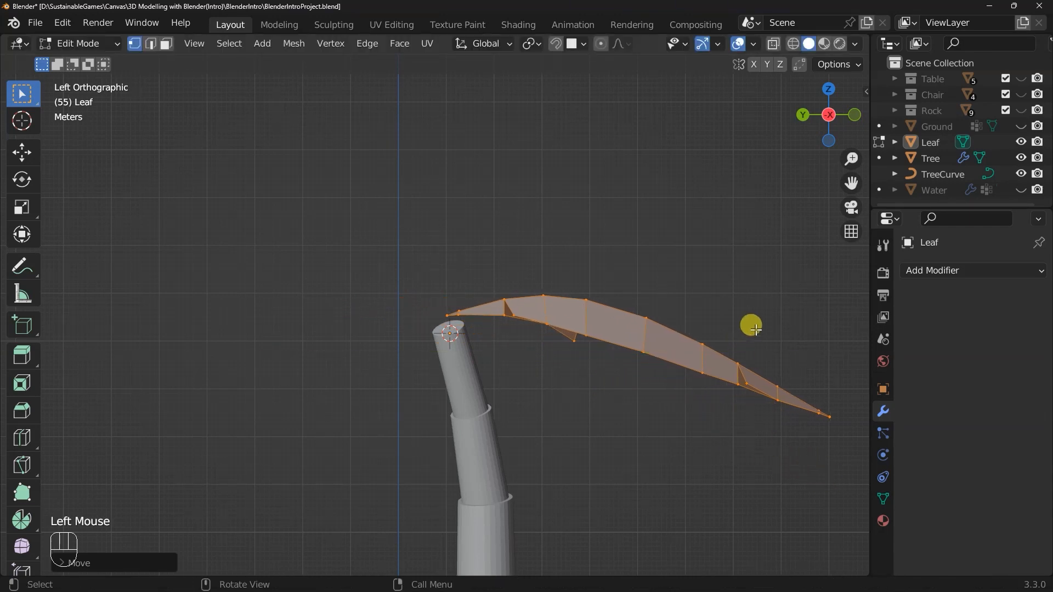
# Tilt the leaf mesh about 5.7° in left view, shift its inner tip onto the trunk's top, and return to object mode
pyautogui.press('r')
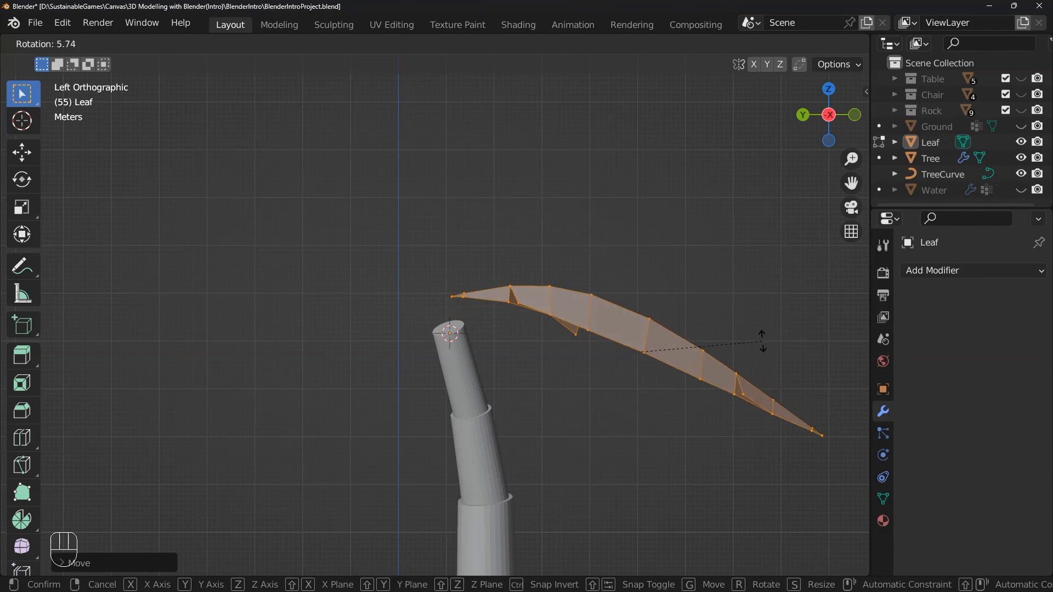
pyautogui.click(761, 339)
pyautogui.press('g')
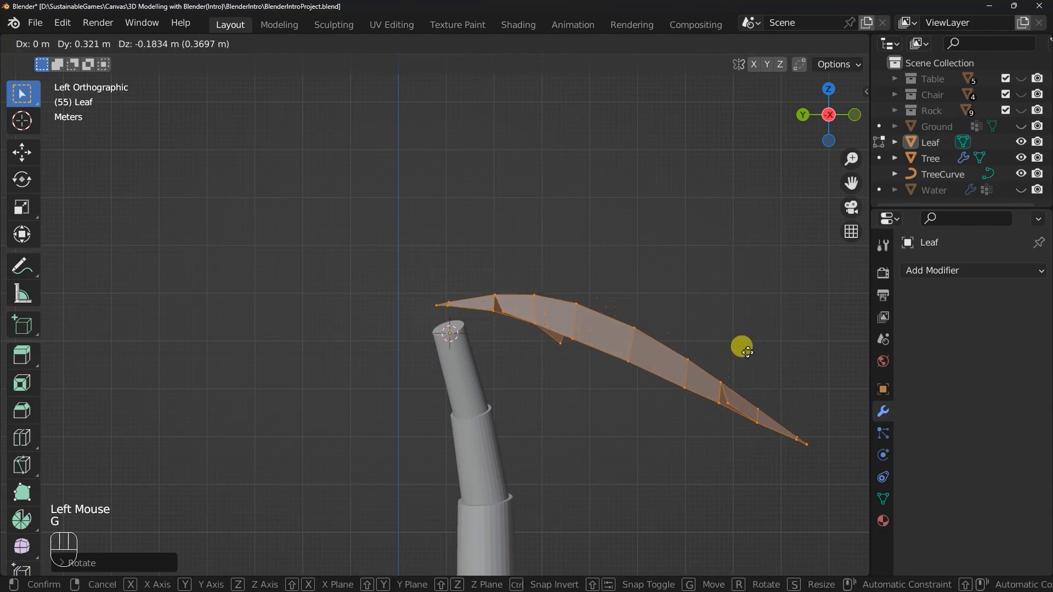
pyautogui.click(749, 362)
pyautogui.moveTo(750, 362); pyautogui.dragTo(700, 353, button='middle')
pyautogui.scroll(-3, 691, 373)
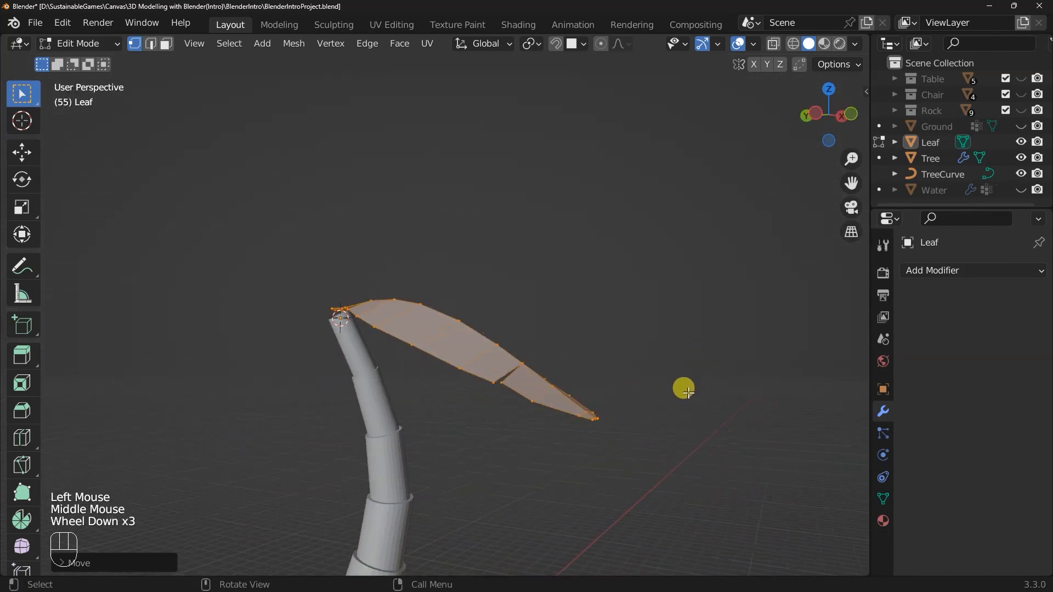
pyautogui.moveTo(681, 388); pyautogui.dragTo(709, 385, button='middle')
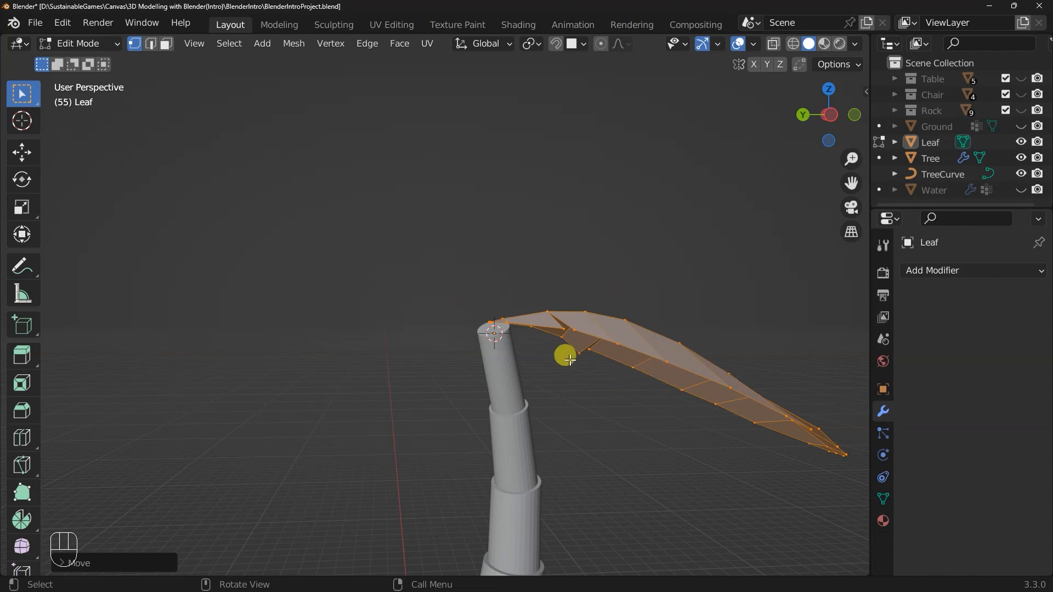
pyautogui.scroll(-2, 571, 383)
pyautogui.moveTo(571, 383); pyautogui.dragTo(623, 307, button='middle')
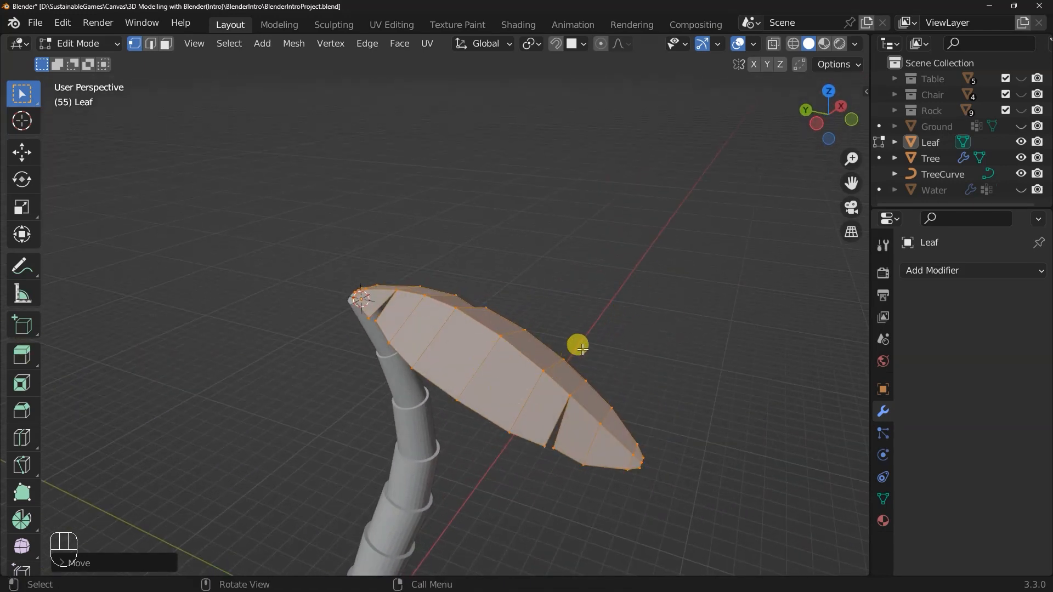
pyautogui.press('Tab')
# In top view, make a linked duplicate of the leaf in place and rotate it clockwise around the trunk's top toward -X
pyautogui.moveTo(585, 343); pyautogui.dragTo(508, 383, button='middle')
pyautogui.press('`')
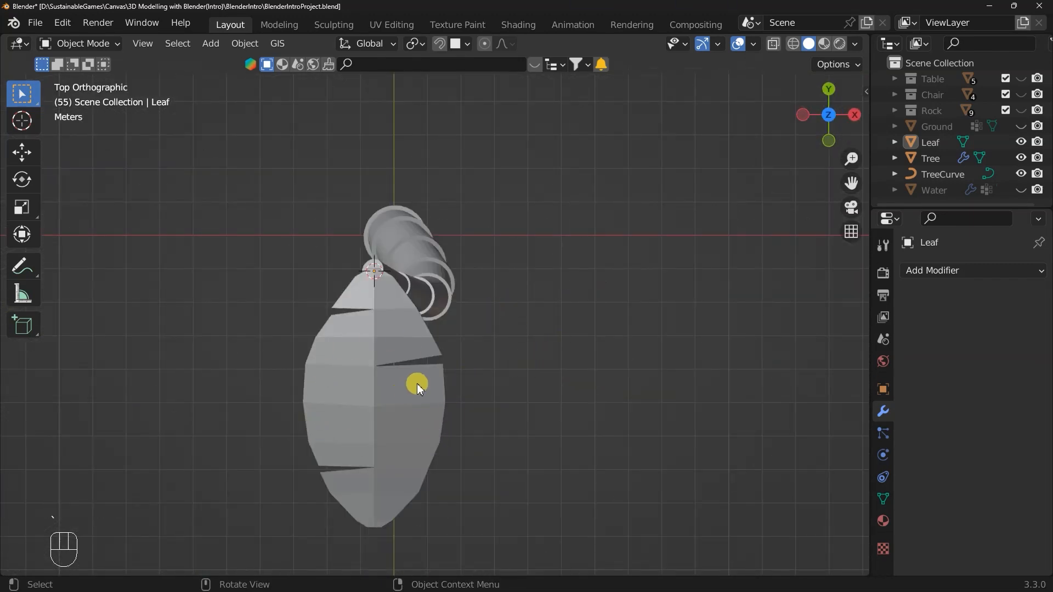
pyautogui.click(393, 417)
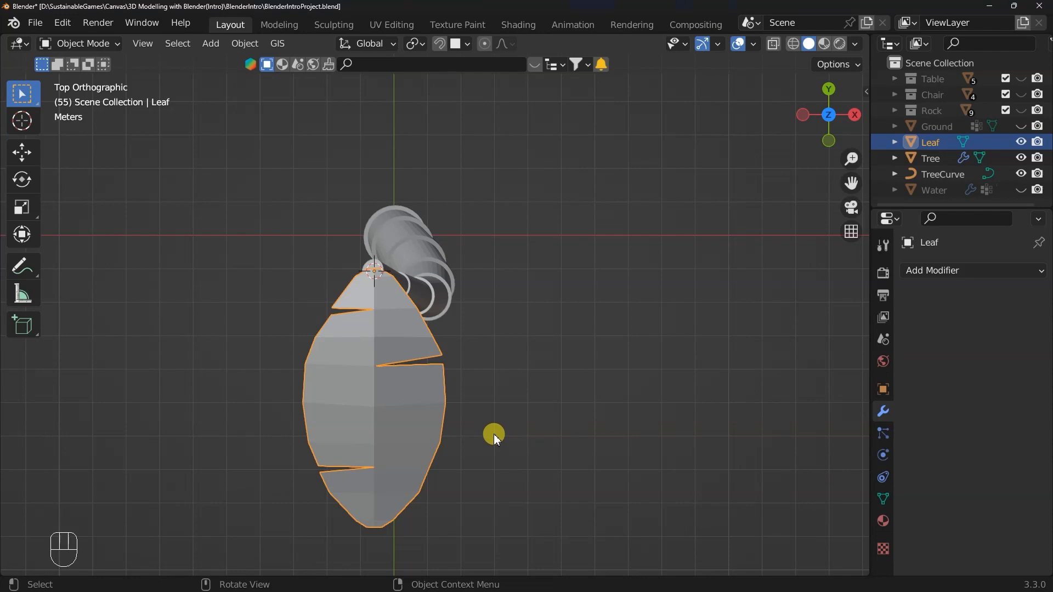
pyautogui.hotkey('alt', 'd')
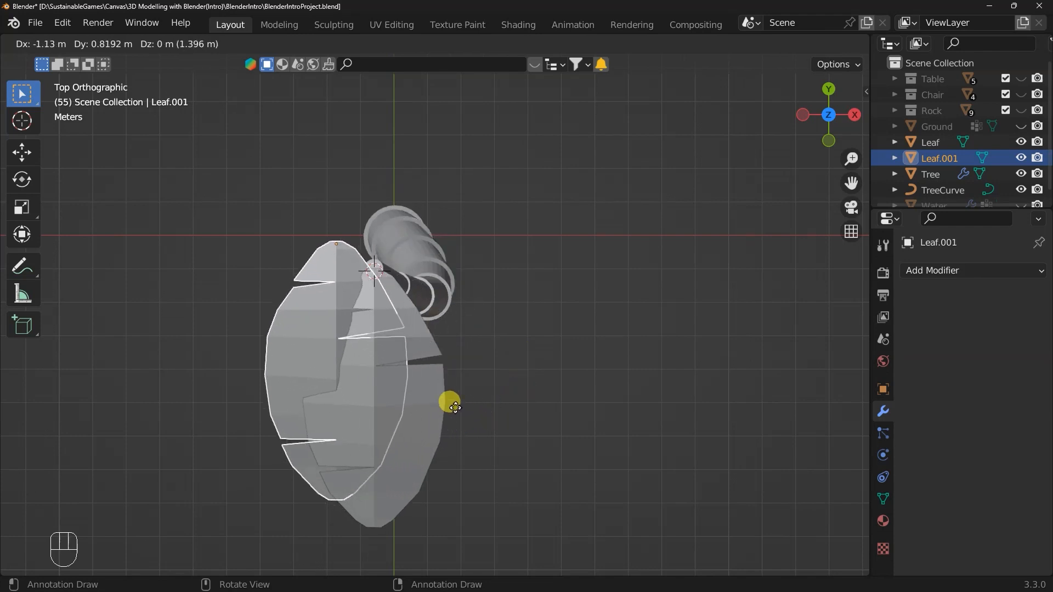
pyautogui.click(484, 444)
pyautogui.press('r')
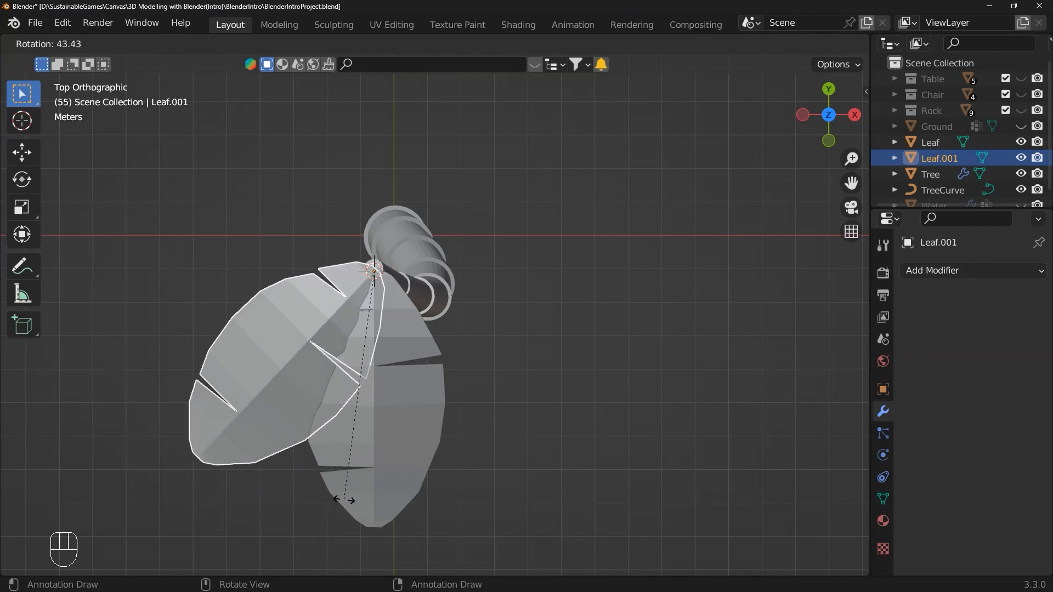
pyautogui.click(205, 559)
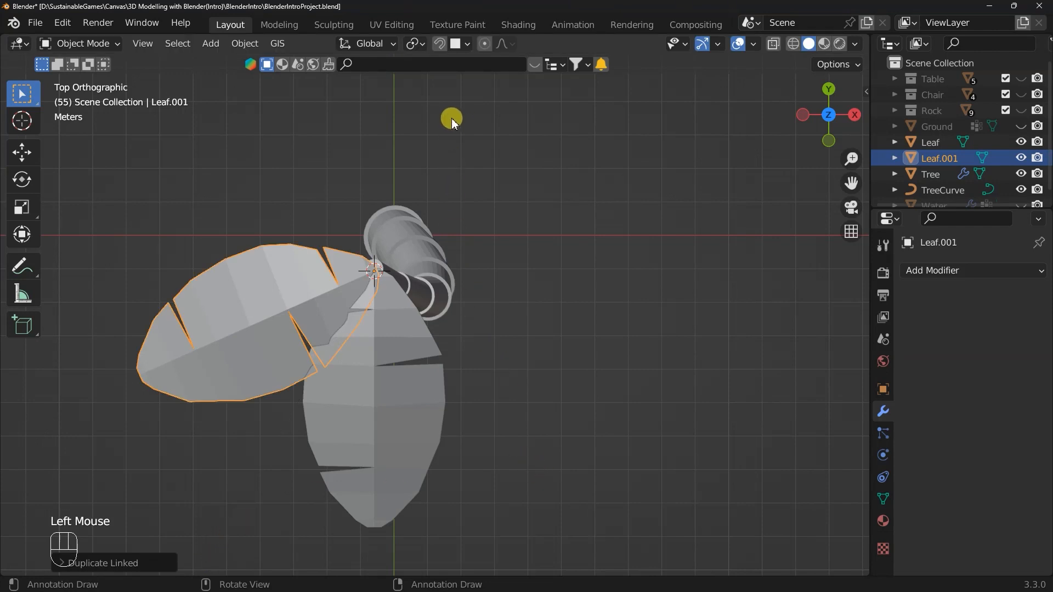
# Set the transform pivot to Median Point, then make a linked duplicate of the rotated leaf and turn it clockwise toward -X and +Y
pyautogui.click(414, 43)
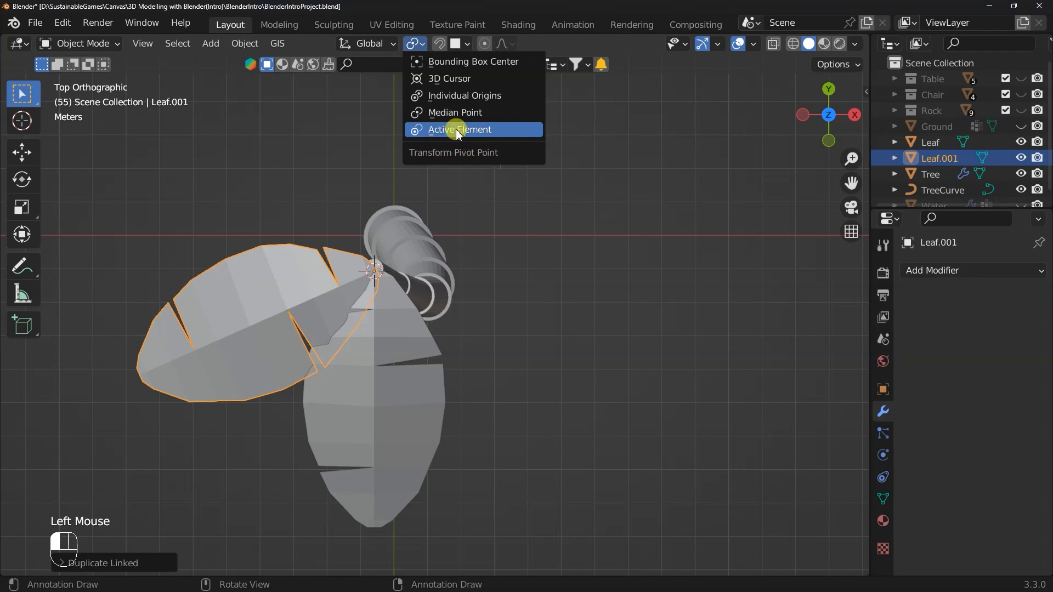
pyautogui.click(445, 114)
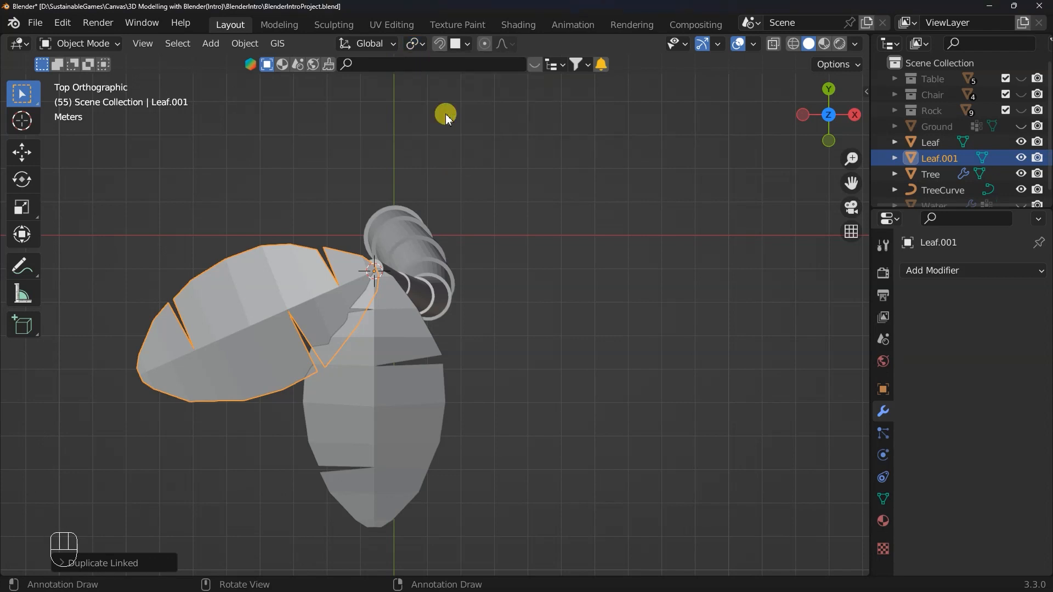
pyautogui.hotkey('alt', 'd')
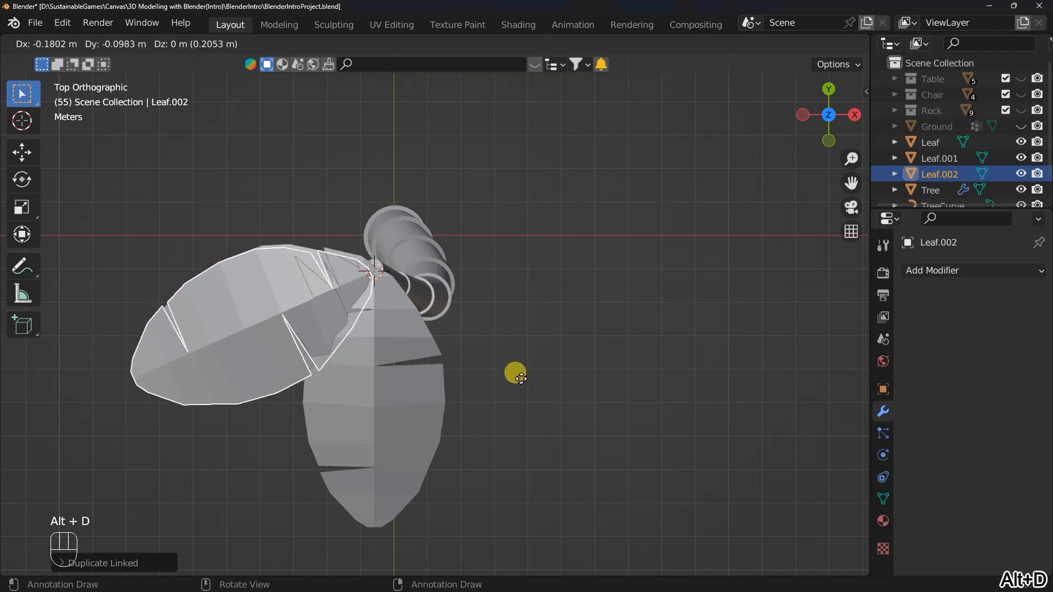
pyautogui.click(515, 378)
pyautogui.press('r')
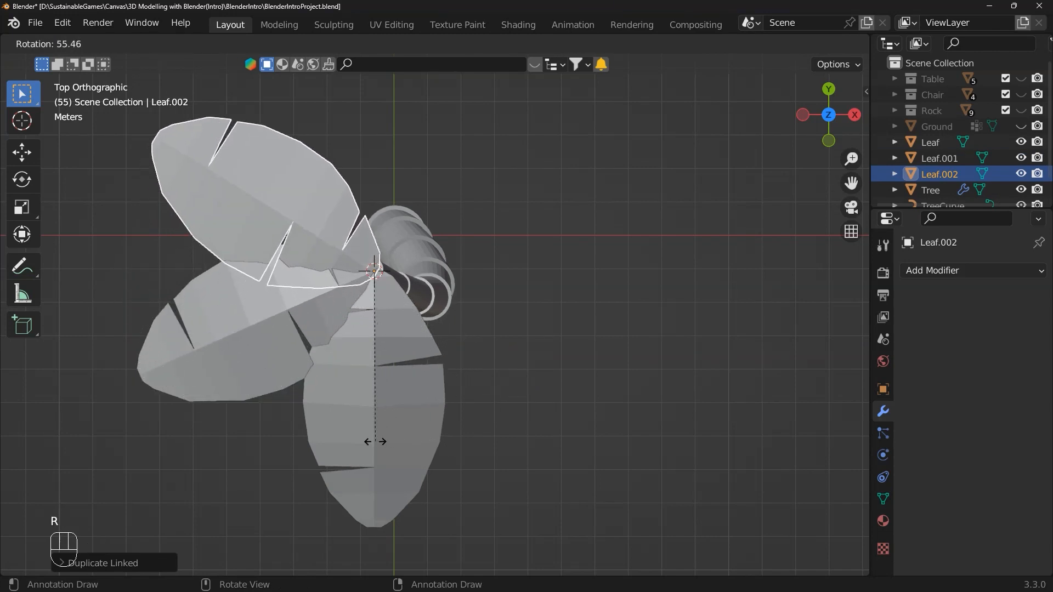
pyautogui.click(347, 434)
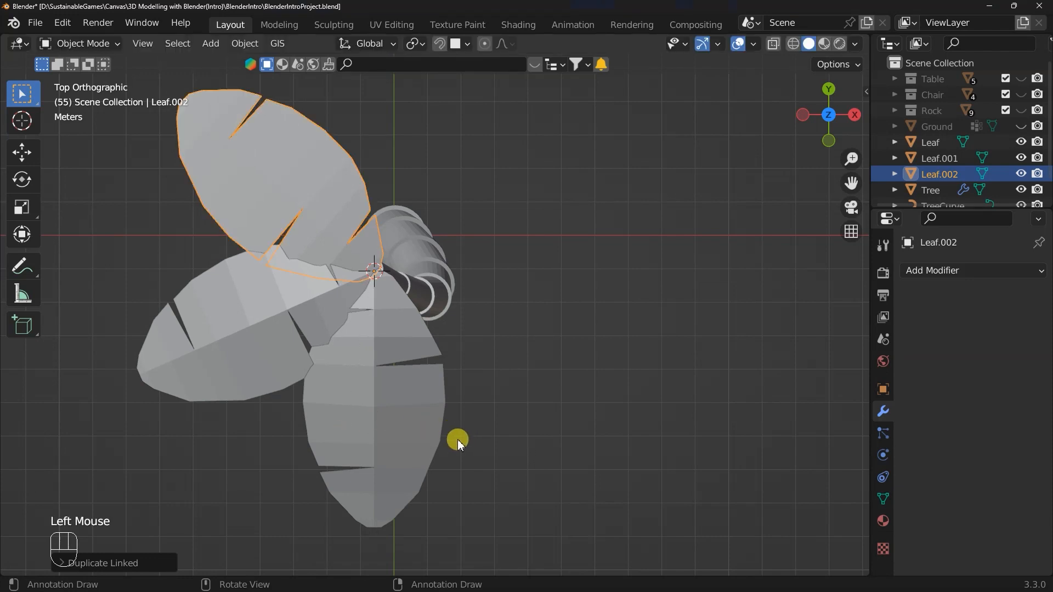
# Make two more linked leaf duplicates, rotating each clockwise around the trunk's top to complete an evenly spaced ring of five leaves
pyautogui.hotkey('alt', 'd')
pyautogui.press('r')
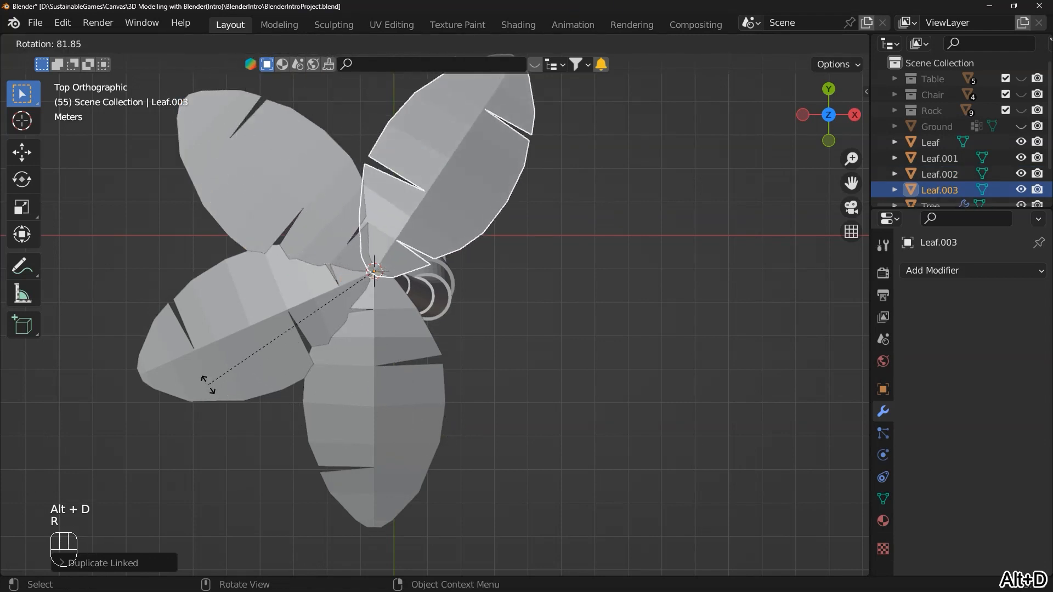
pyautogui.click(189, 373)
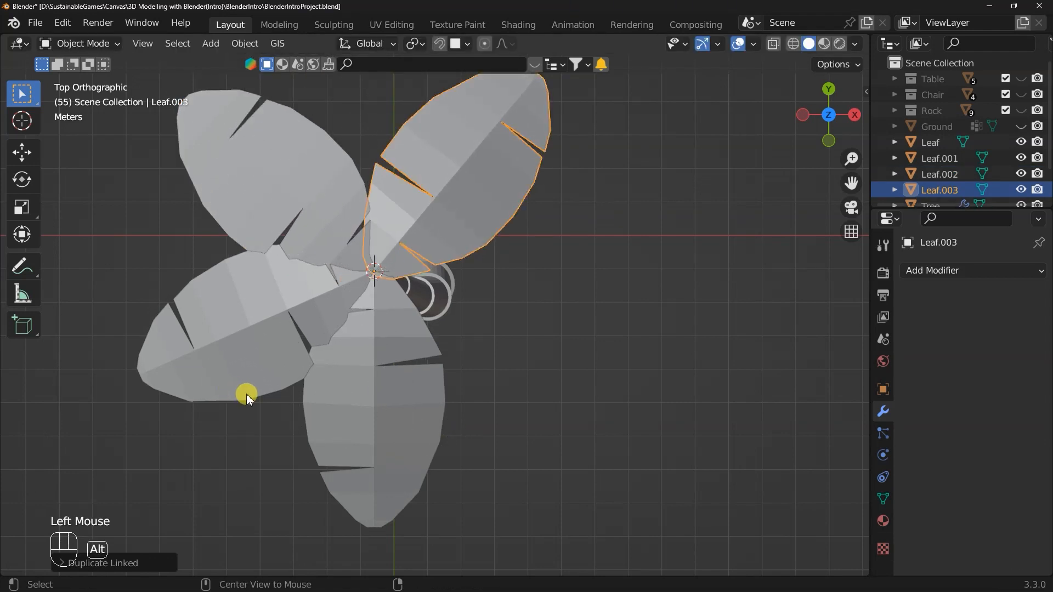
pyautogui.hotkey('alt', 'd')
pyautogui.press('r')
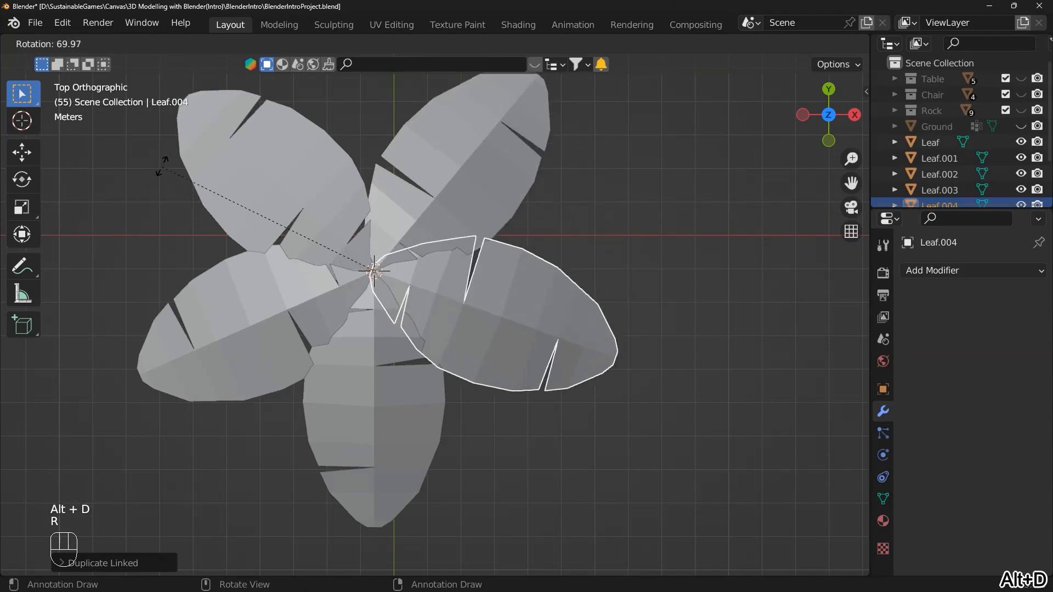
pyautogui.click(172, 157)
pyautogui.moveTo(585, 470); pyautogui.dragTo(653, 241, button='middle')
pyautogui.moveTo(836, 188); pyautogui.dragTo(806, 101)
pyautogui.moveTo(687, 340); pyautogui.dragTo(684, 409, button='middle')
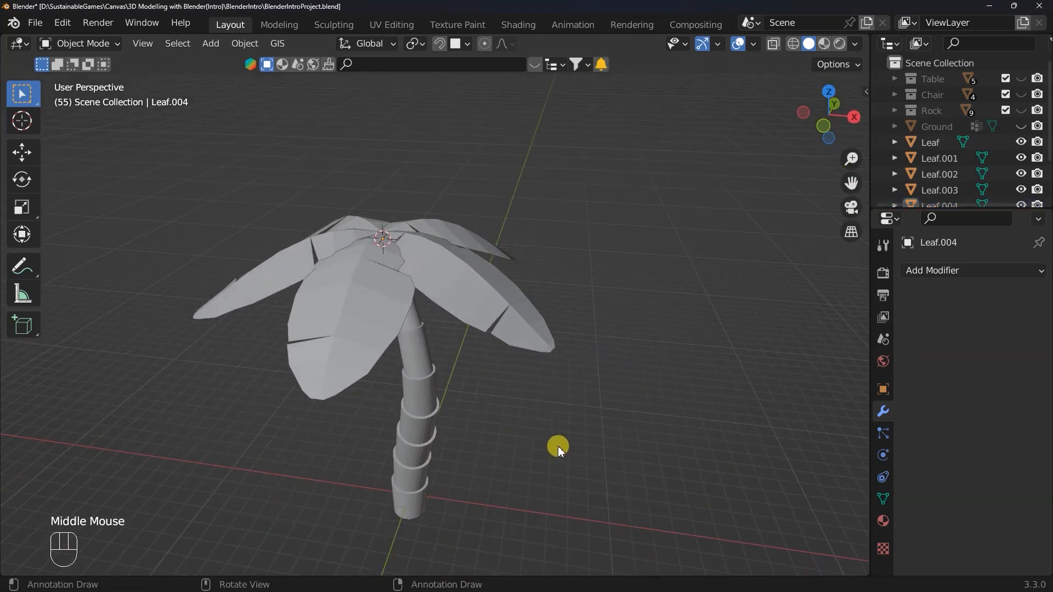
# In top view, make a linked duplicate of the leaf toward +X and +Y and rotate it clockwise into the gap toward +X
pyautogui.press('`')
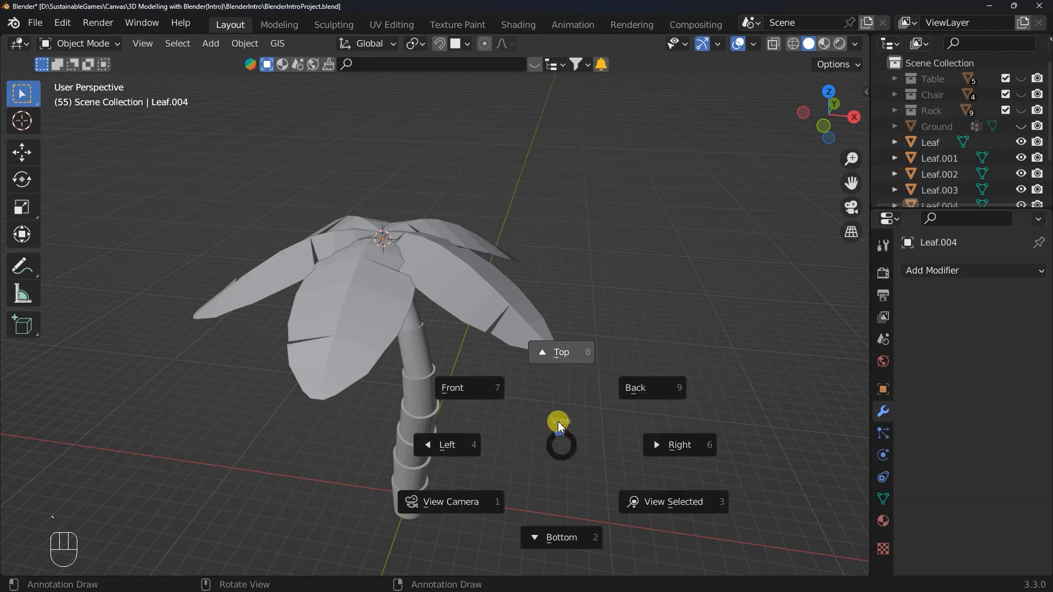
pyautogui.click(567, 361)
pyautogui.moveTo(850, 186); pyautogui.dragTo(916, 371)
pyautogui.click(483, 174)
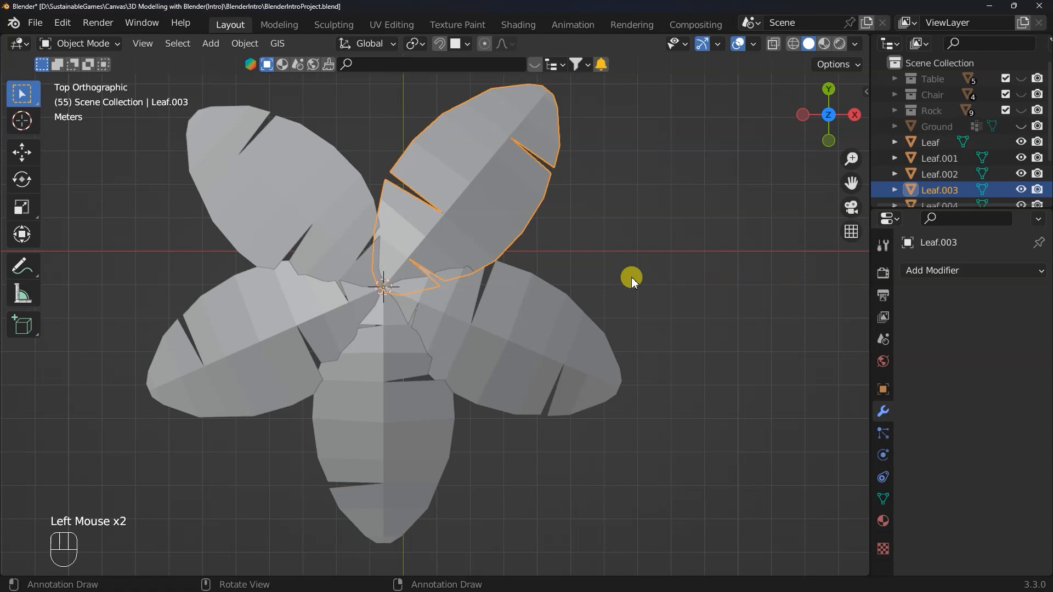
pyautogui.hotkey('alt', 'd')
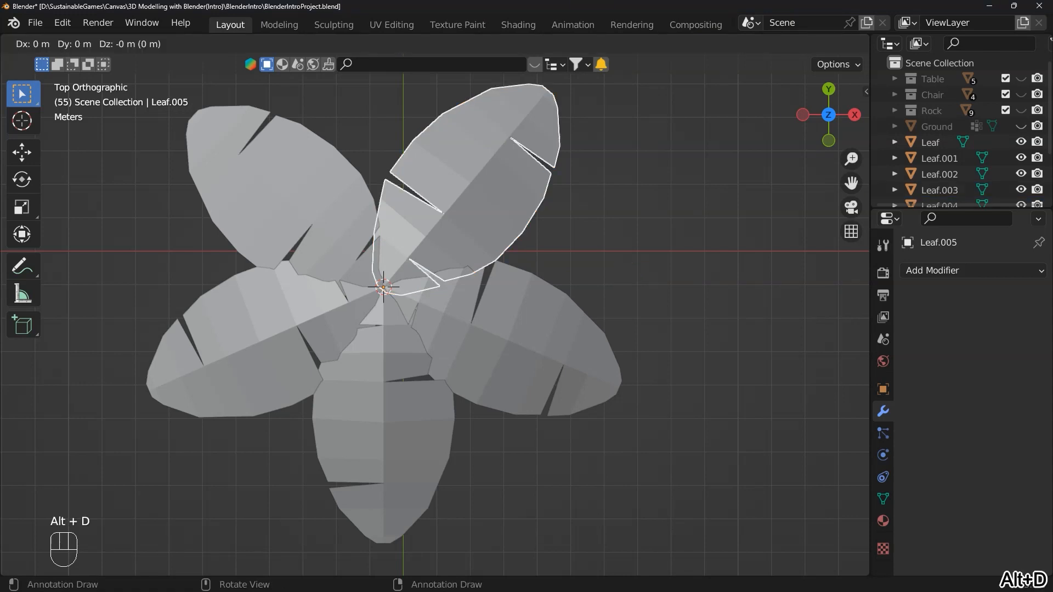
pyautogui.press('r')
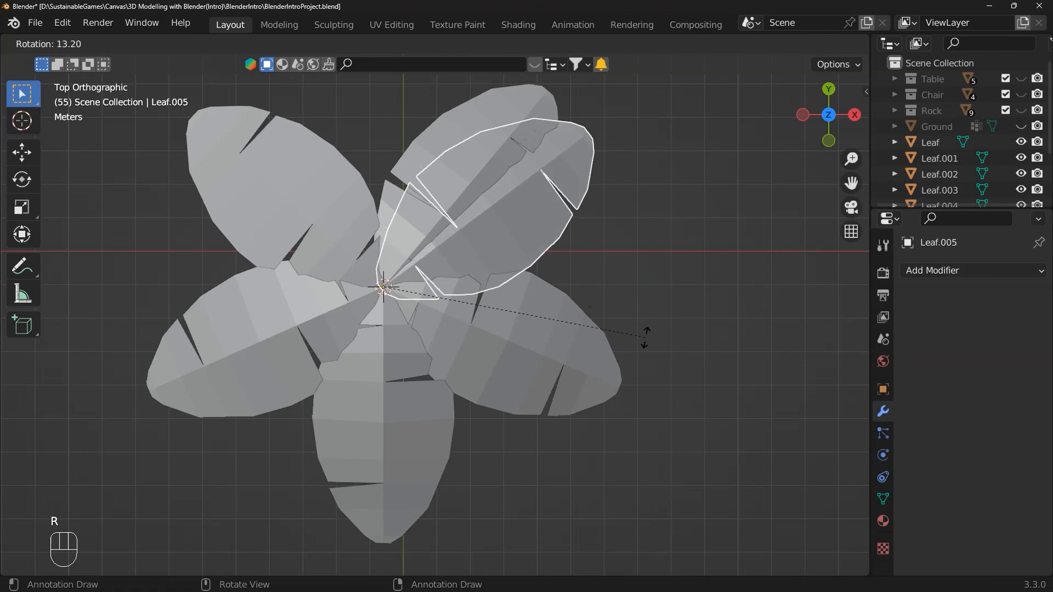
pyautogui.click(328, 328)
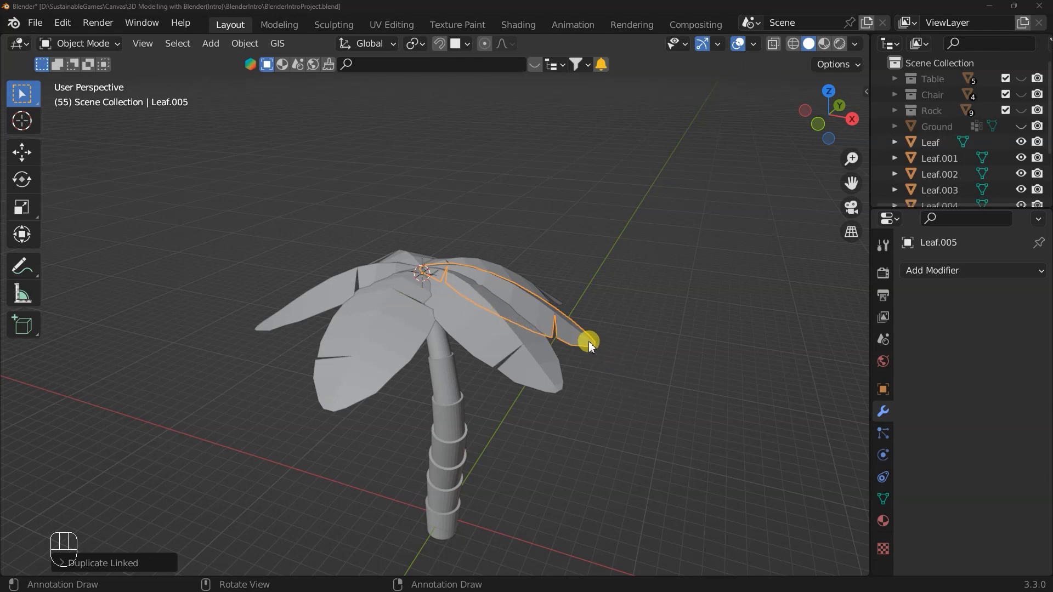
# Raise the new +X leaf by rotating it about -12.6° around global Y, and scale it down slightly
pyautogui.click(588, 341)
pyautogui.press('r')
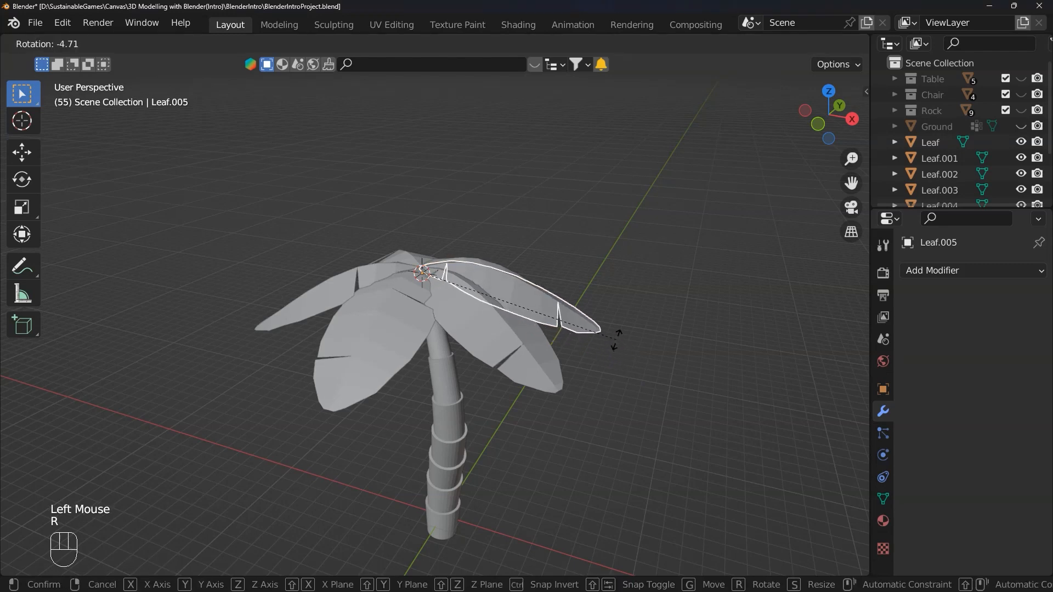
pyautogui.press('y')
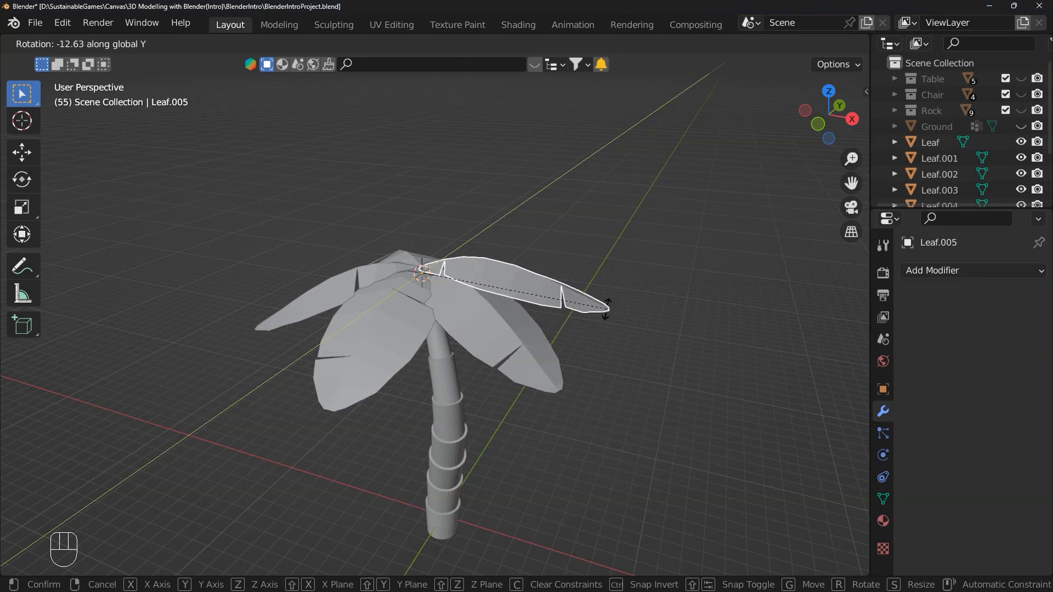
pyautogui.click(606, 310)
pyautogui.moveTo(647, 344); pyautogui.dragTo(632, 364, button='middle')
pyautogui.press('s')
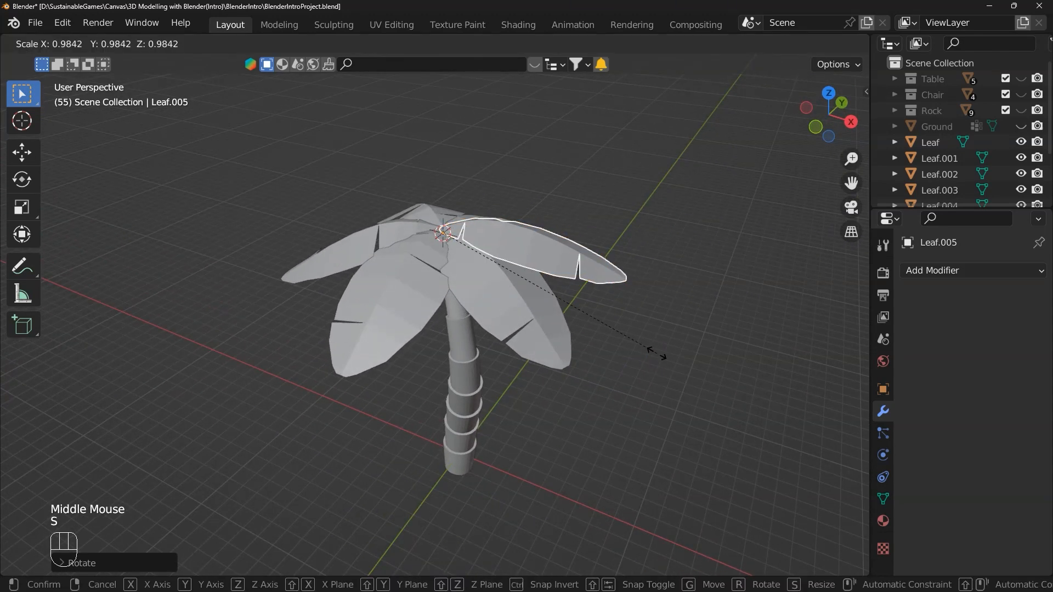
pyautogui.click(630, 372)
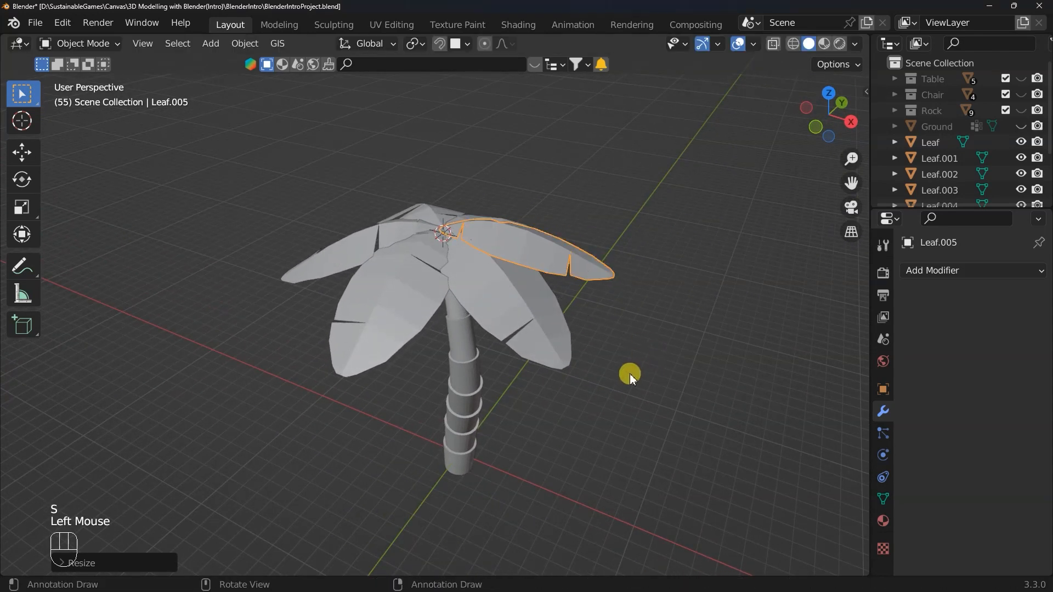
# In top view, make two linked duplicates of the raised leaf, rotating one counterclockwise to point toward +Y and the other toward -X
pyautogui.press('`')
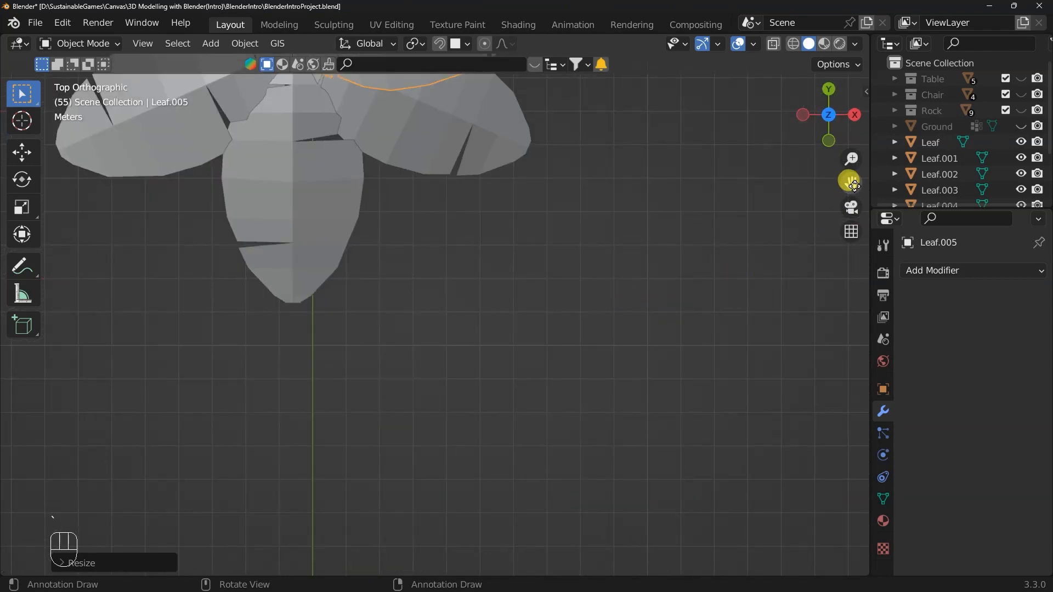
pyautogui.moveTo(851, 183); pyautogui.dragTo(827, 200)
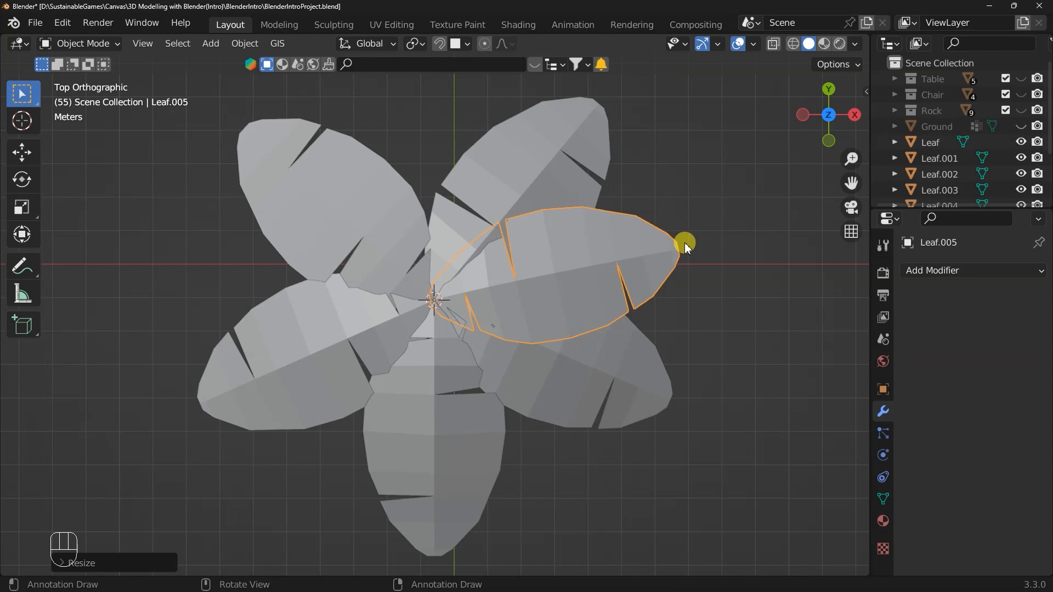
pyautogui.hotkey('alt', 'd')
pyautogui.press('r')
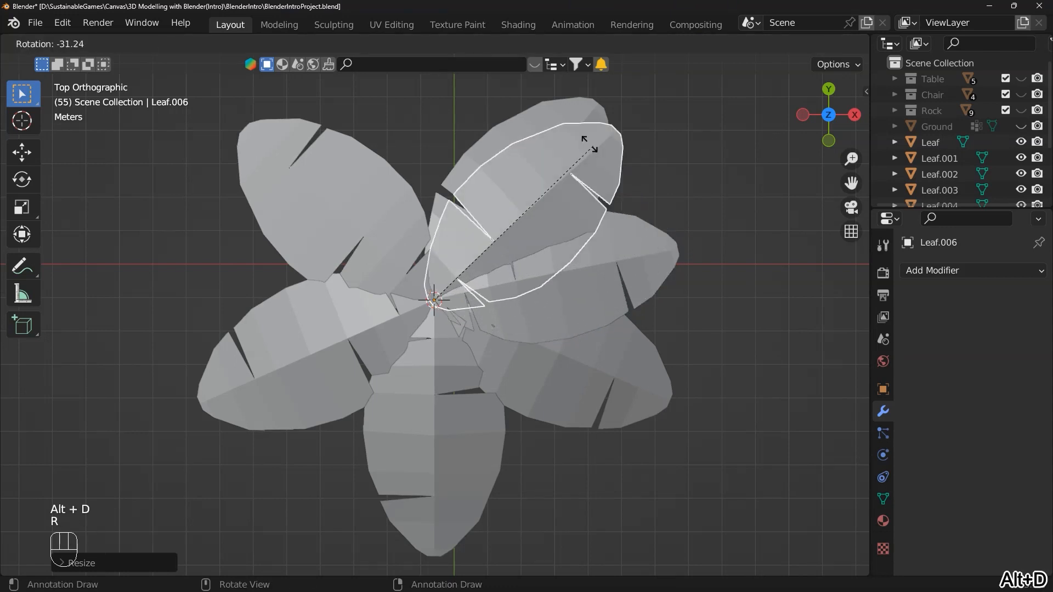
pyautogui.click(425, 146)
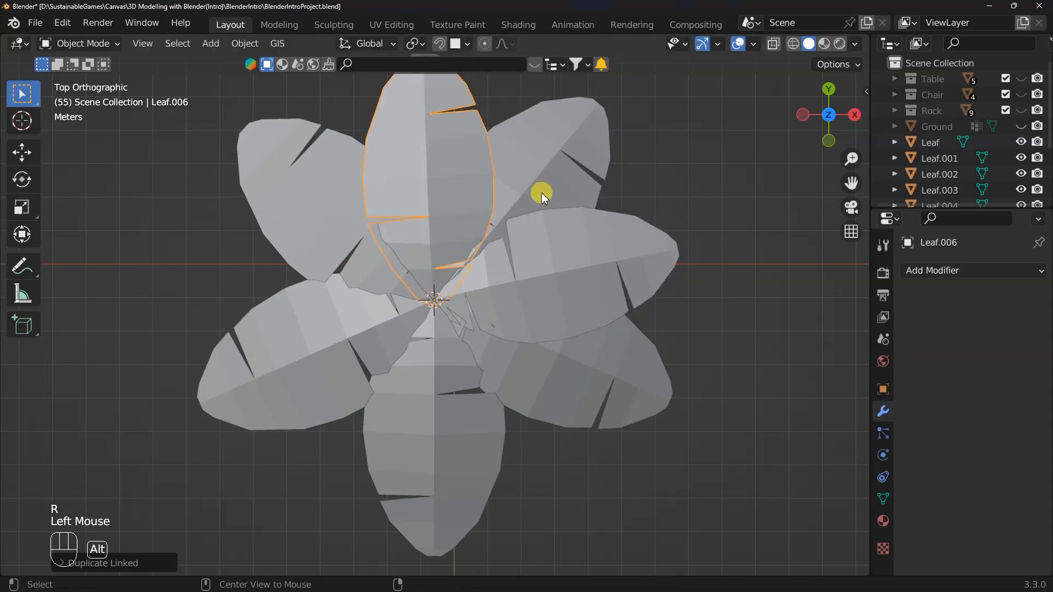
pyautogui.hotkey('alt', 'd')
pyautogui.press('r')
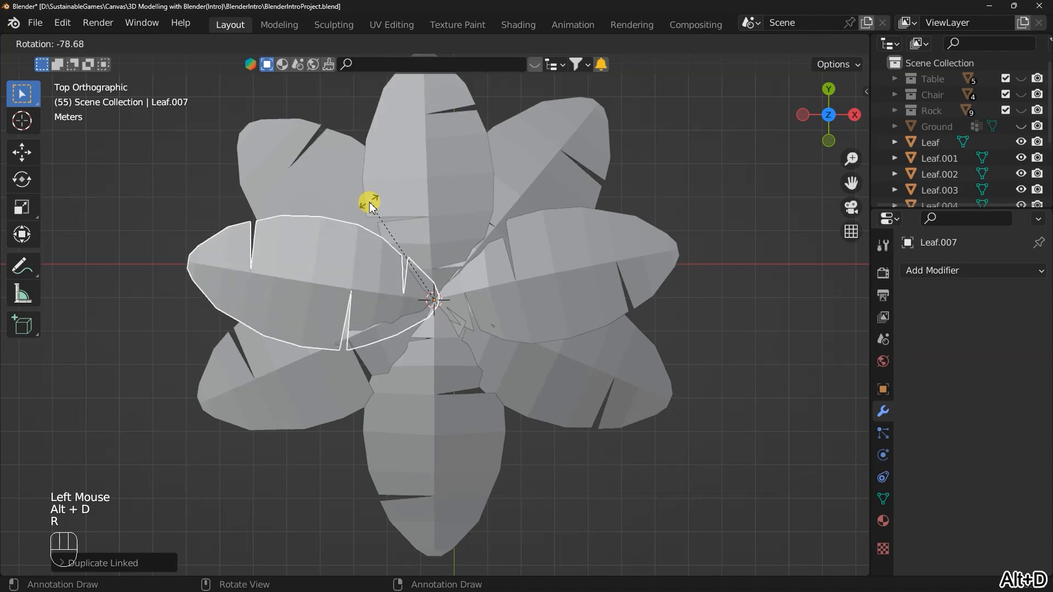
pyautogui.click(369, 202)
# Make two more linked duplicates of the raised leaf, rotating them into the -X/-Y and +X/-Y gaps to complete the upper ring
pyautogui.hotkey('alt', 'd')
pyautogui.press('r')
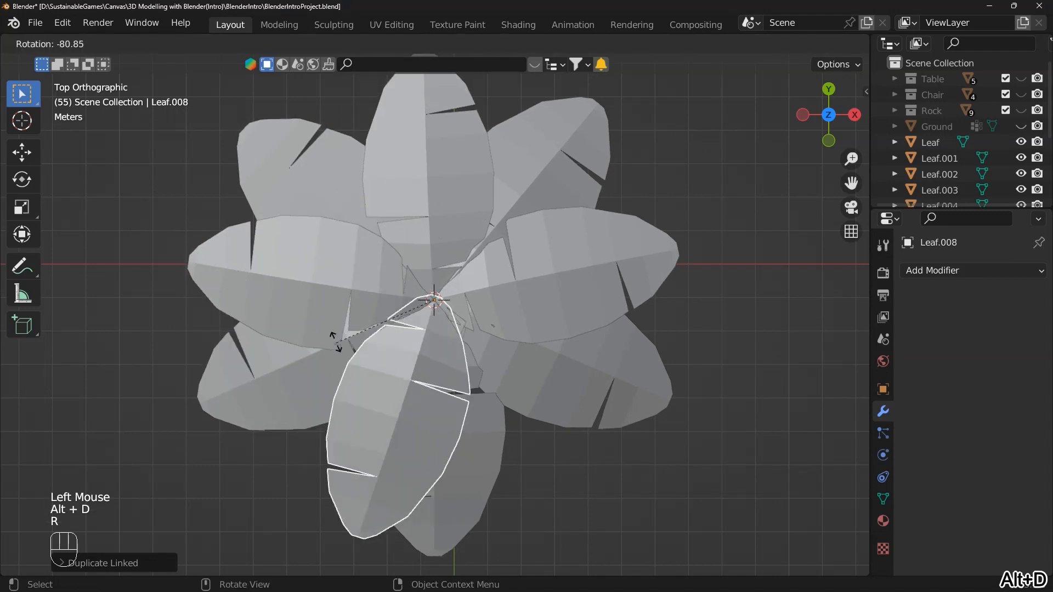
pyautogui.click(336, 323)
pyautogui.hotkey('alt', 'd')
pyautogui.press('r')
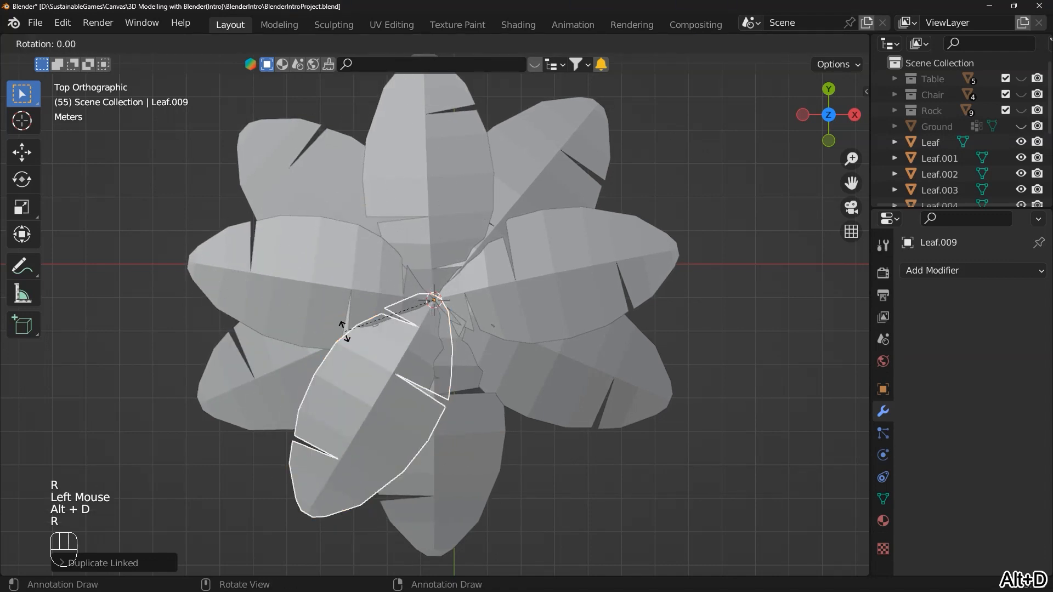
pyautogui.click(674, 418)
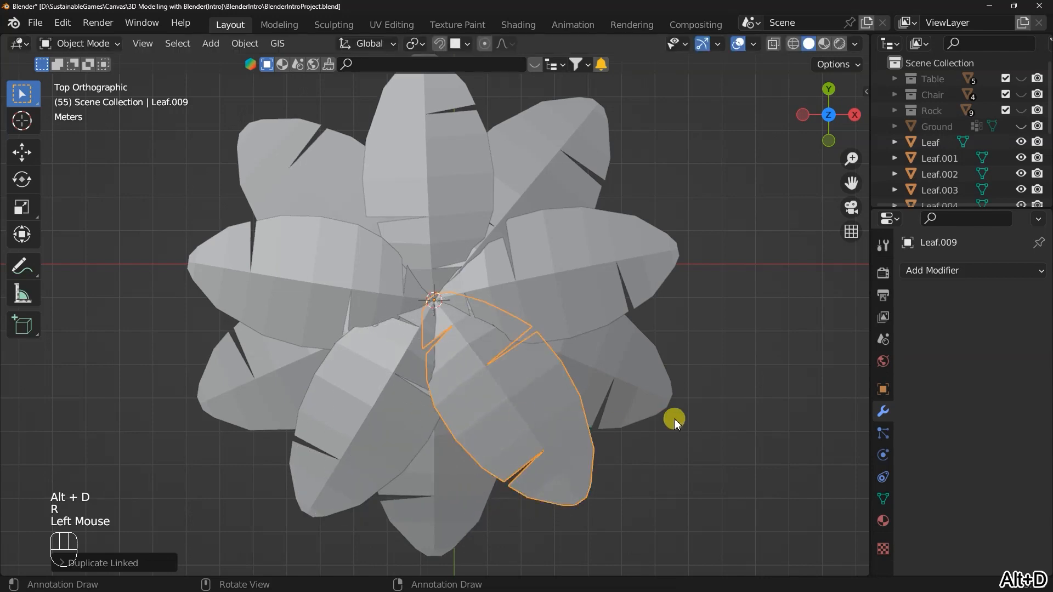
# In perspective view, select the lower-ring leaf that droops toward +X and -Y
pyautogui.moveTo(675, 418); pyautogui.dragTo(817, 225, button='middle')
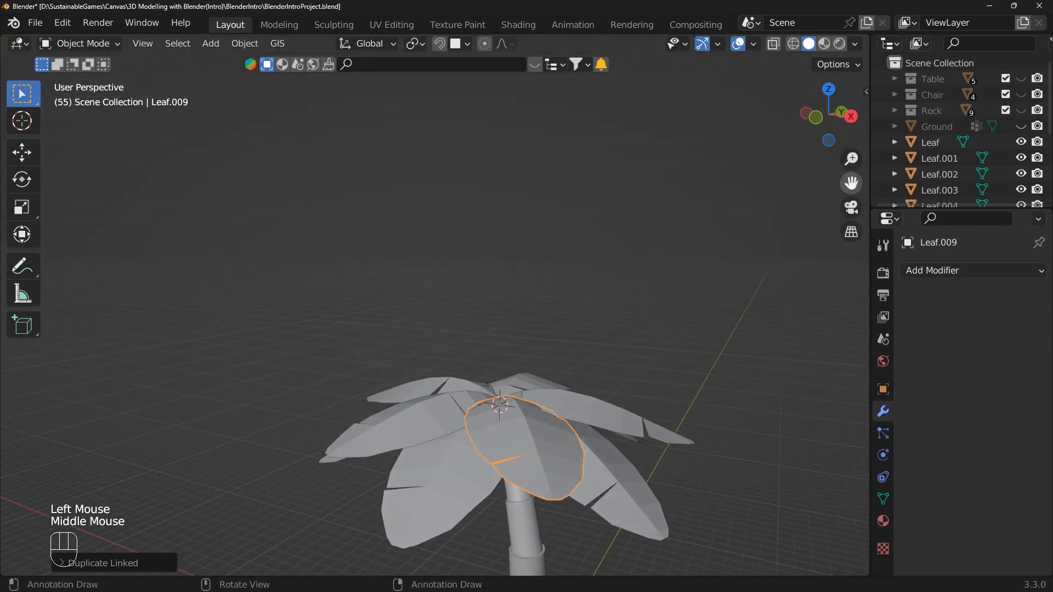
pyautogui.moveTo(851, 183); pyautogui.dragTo(811, 70)
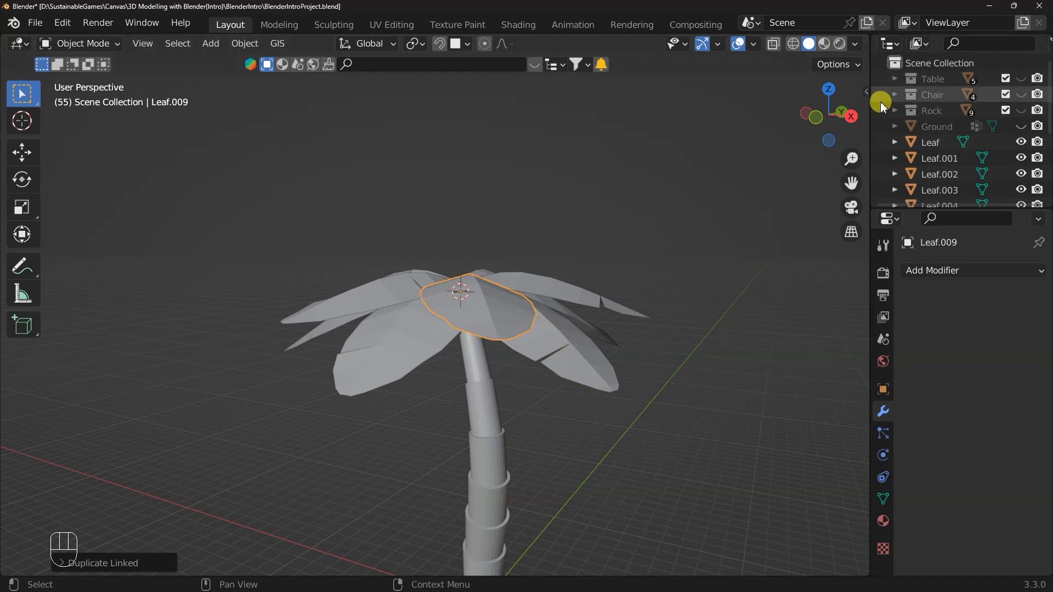
pyautogui.moveTo(851, 183); pyautogui.dragTo(772, 136)
pyautogui.moveTo(702, 308); pyautogui.dragTo(492, 263, button='middle')
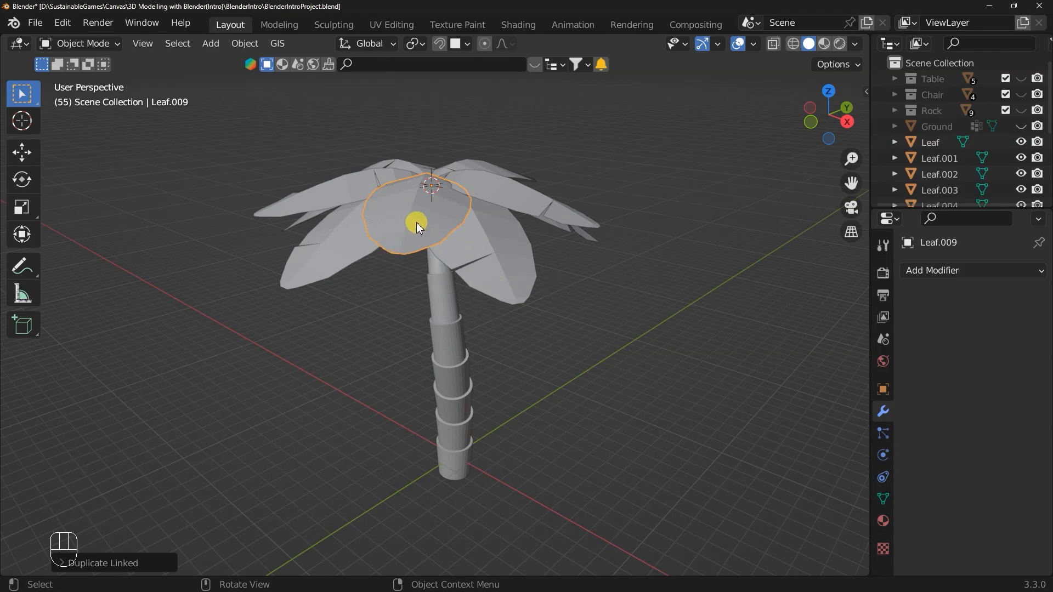
pyautogui.click(504, 285)
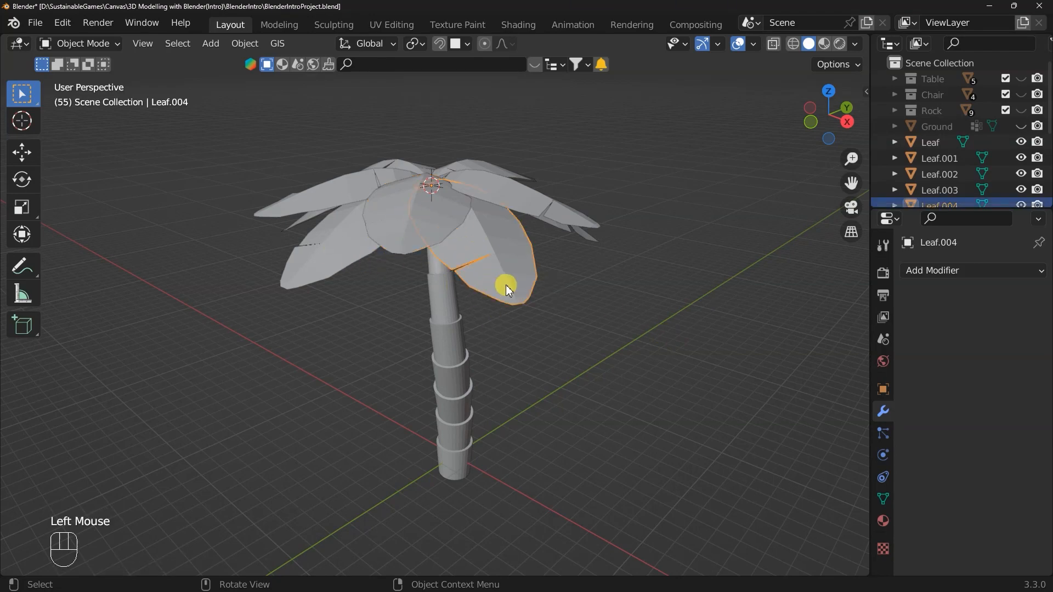